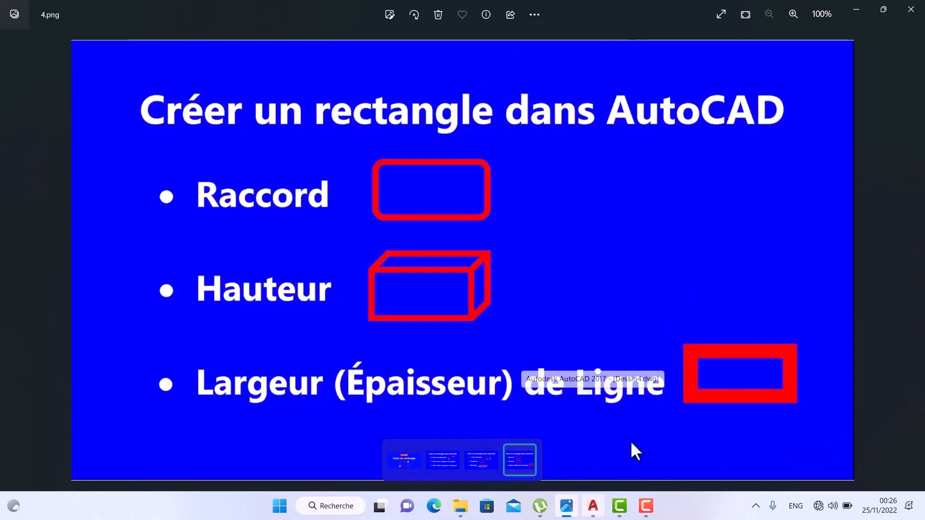
- Page back through the slide images to 2.png on diagonal corners, and switch to the Dessin4 drawing in AutoCAD
left_click(9, 260)
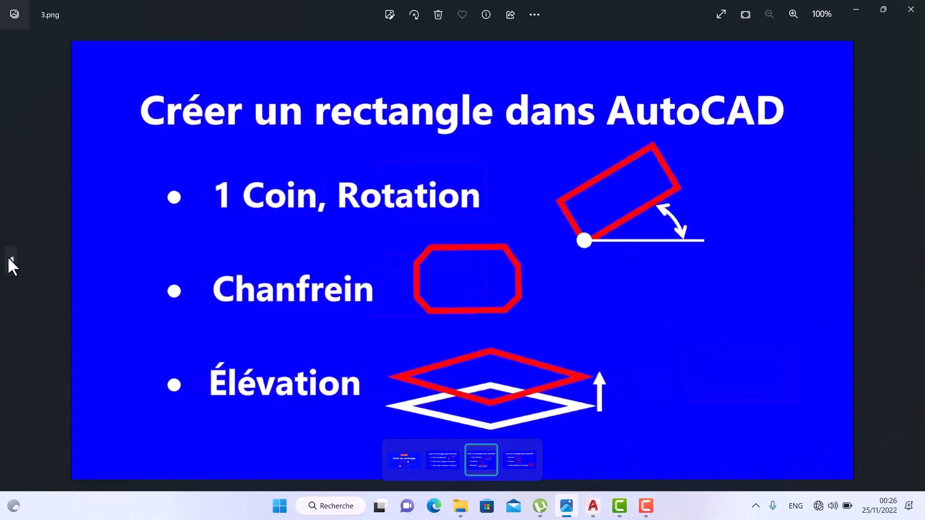
left_click(9, 259)
left_click(8, 259)
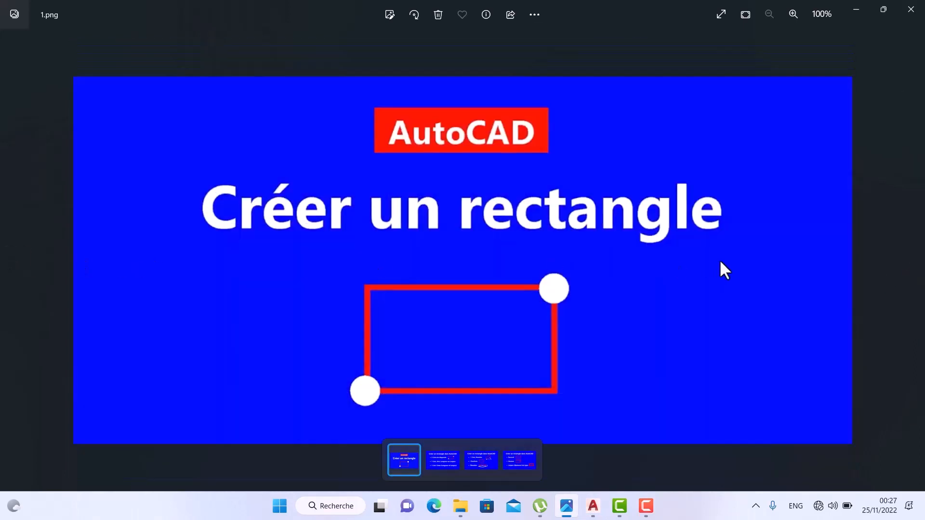
left_click(916, 259)
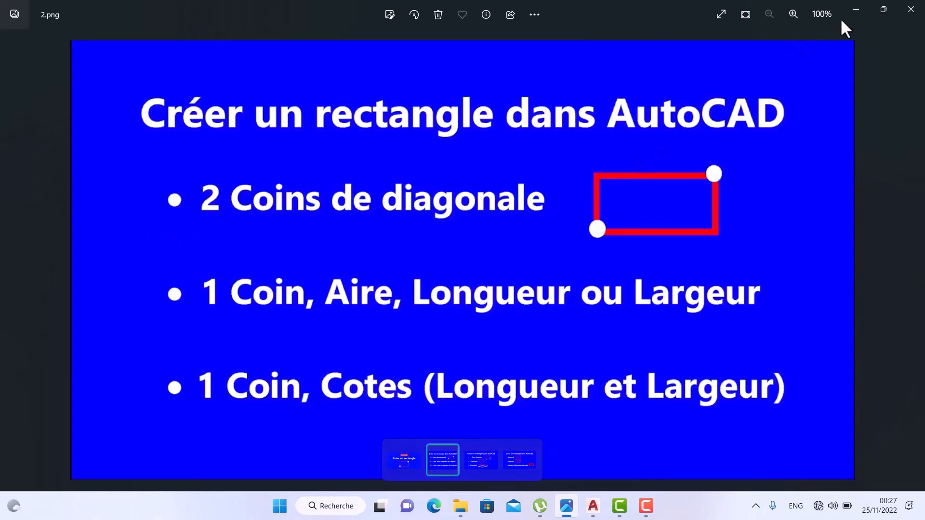
left_click(855, 9)
left_click(593, 506)
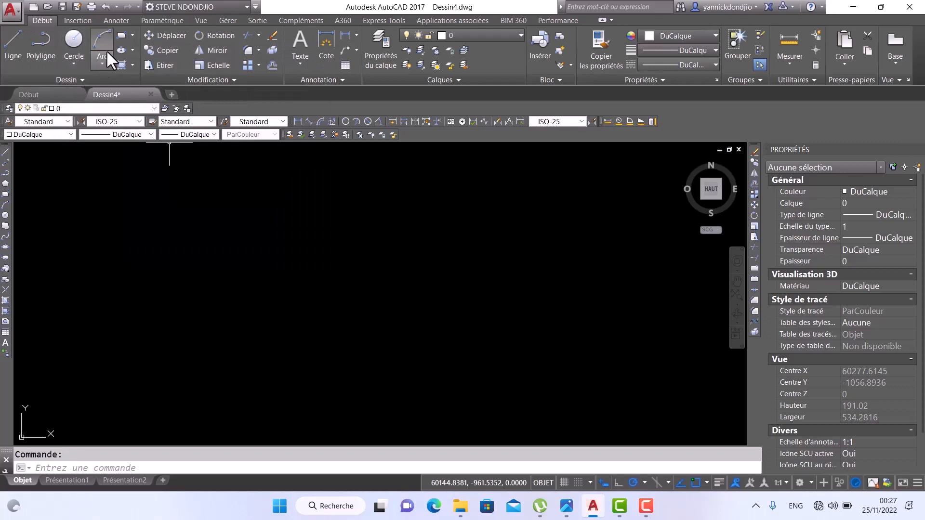
left_click(132, 35)
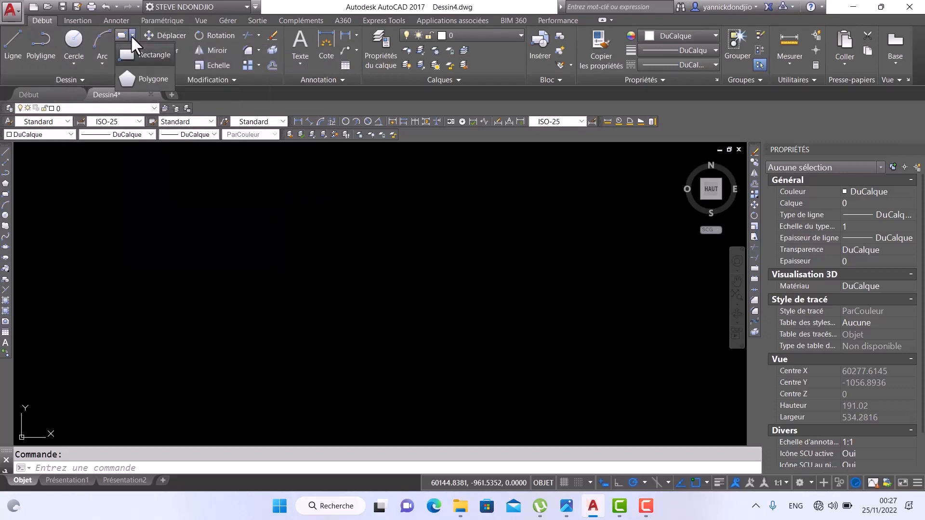
left_click(131, 35)
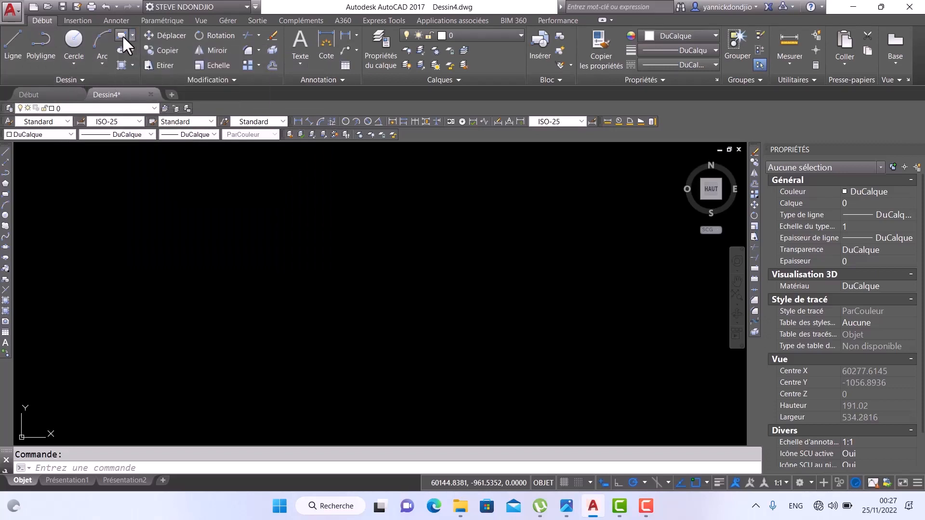
left_click(122, 35)
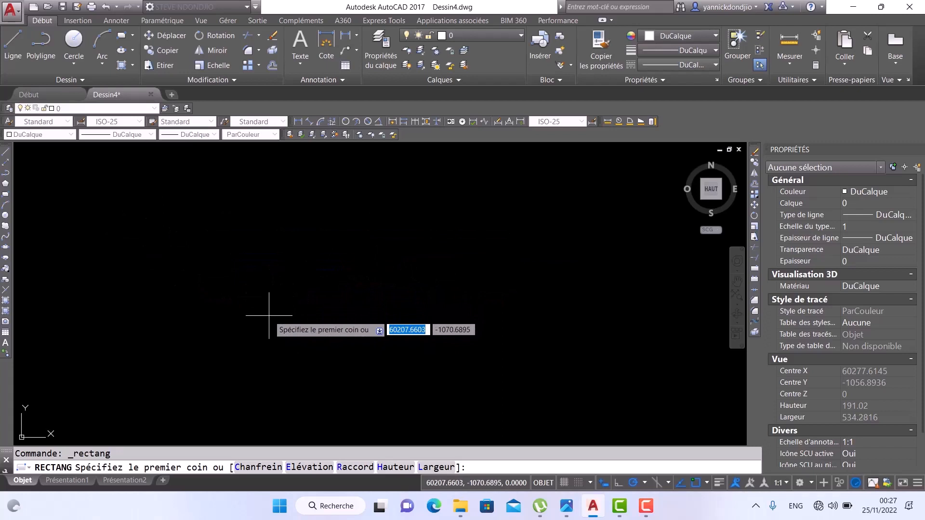
left_click(247, 345)
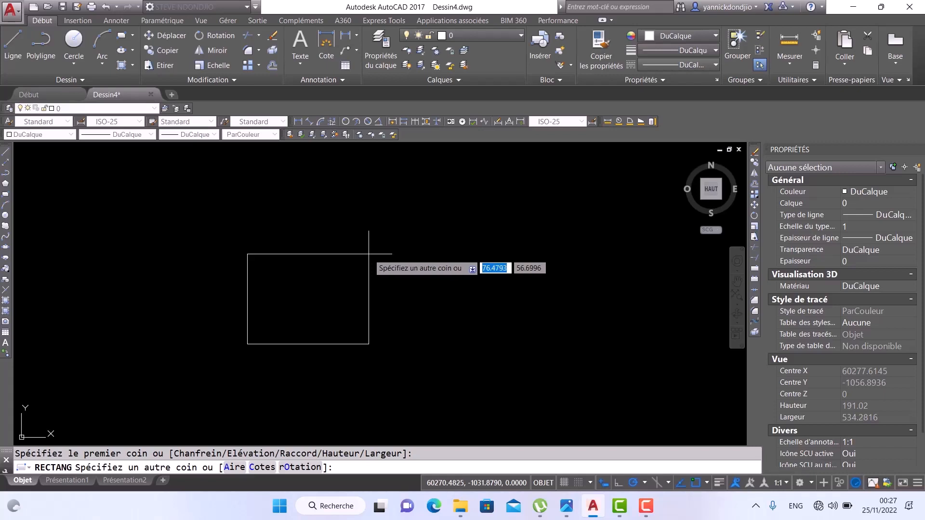
key("Escape")
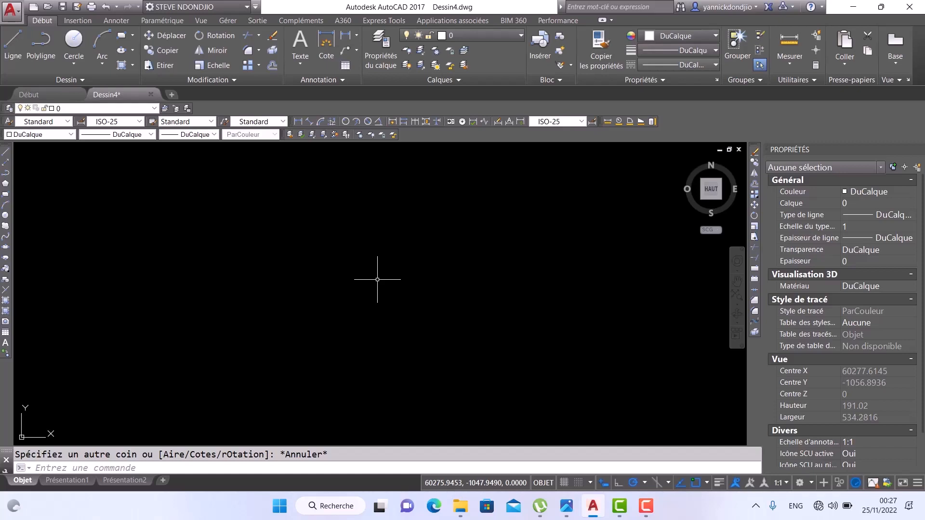
- Check the insertion scale units in the Units settings of the drawing utilities and accept them
left_click(9, 10)
mouse_move(43, 295)
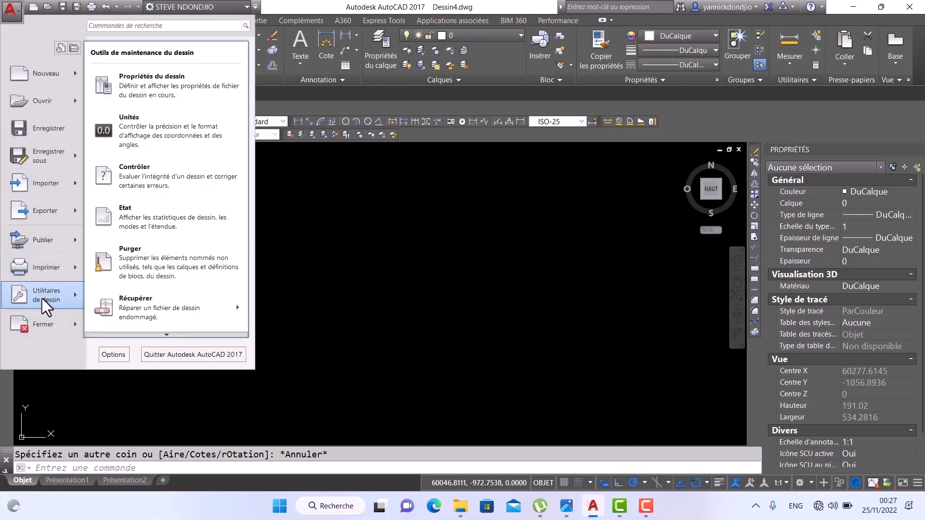
left_click(155, 145)
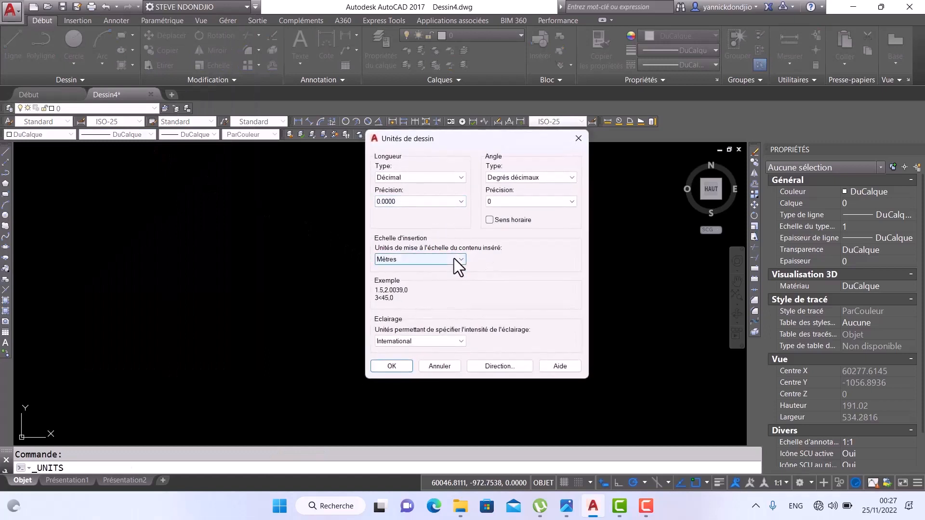
left_click(387, 367)
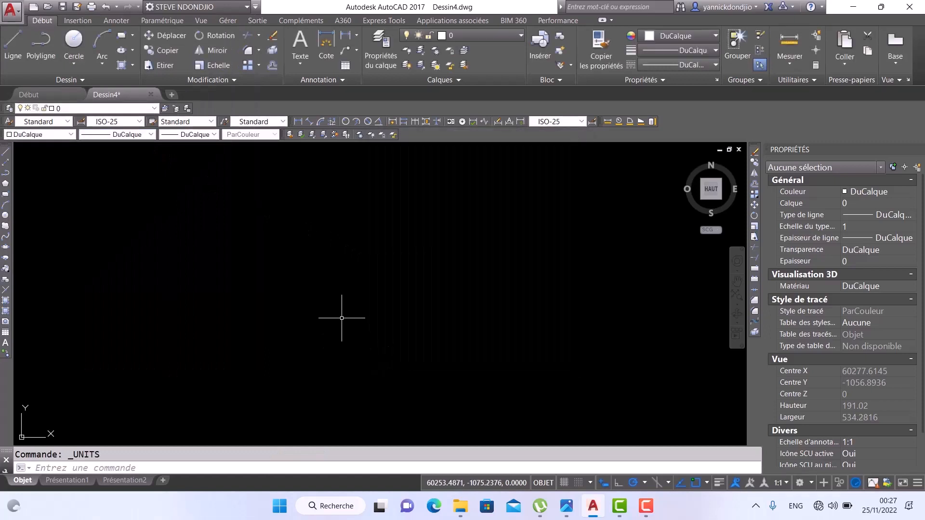
- Bring up the drawing units settings with the UNITES command and accept them
type("u")
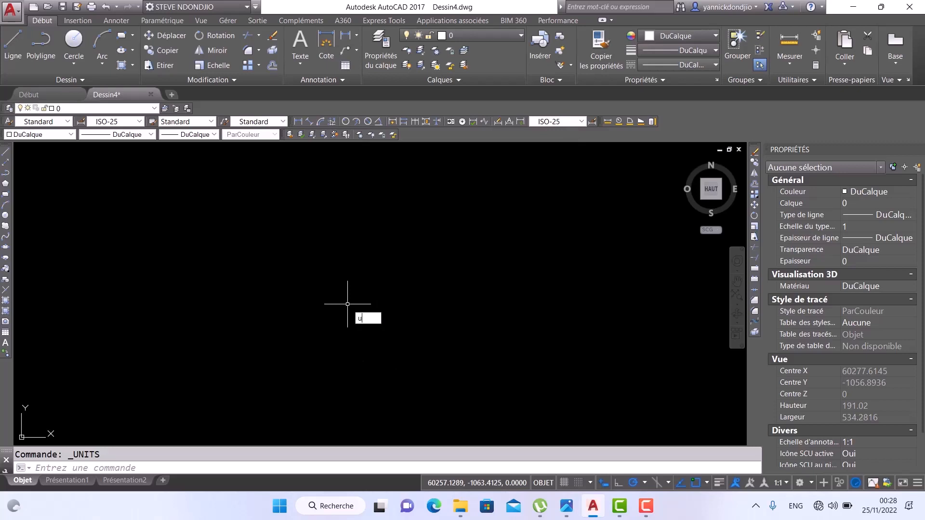
type("ni")
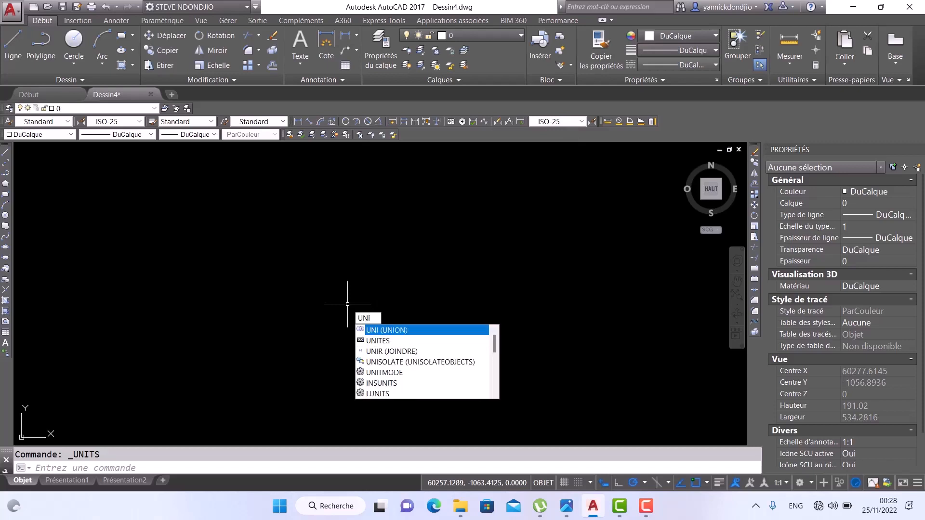
left_click(376, 341)
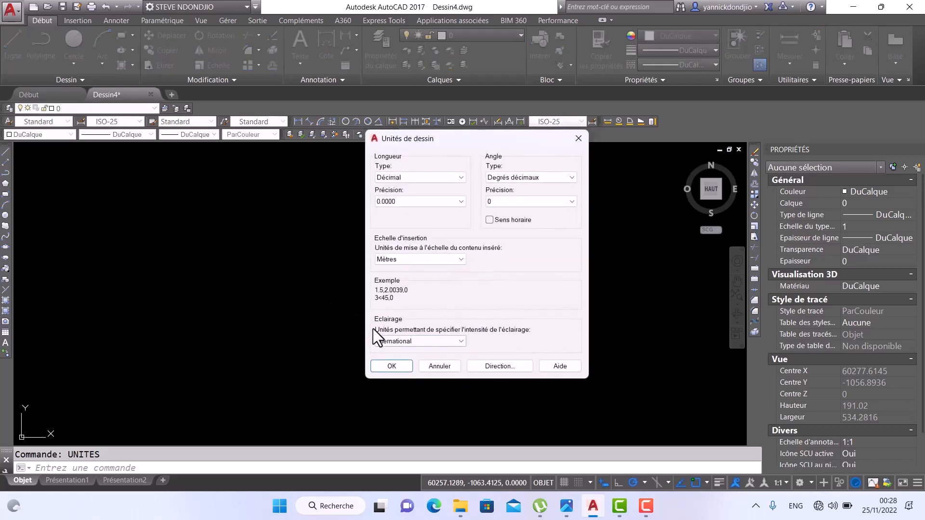
left_click(396, 369)
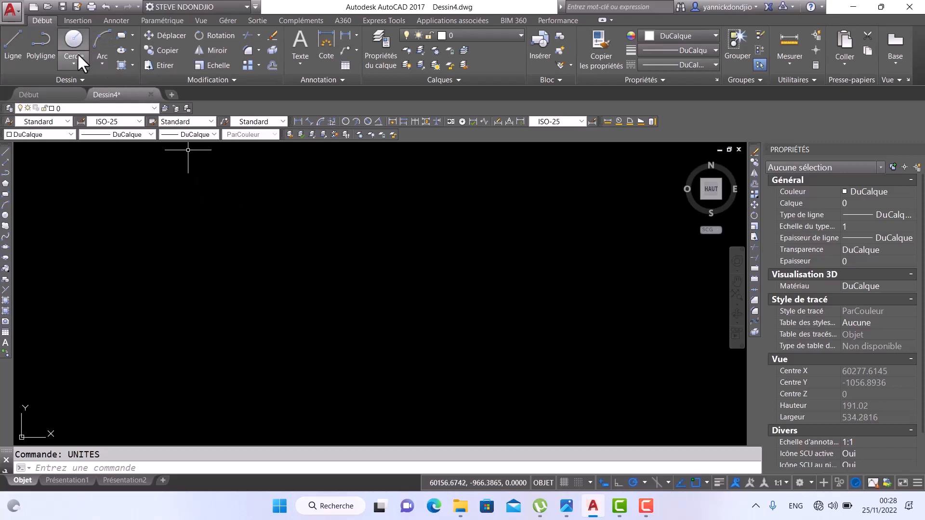
- Draw a rectangle 100 long and 50 wide from a picked first corner, using relative coordinates for the opposite corner
left_click(121, 36)
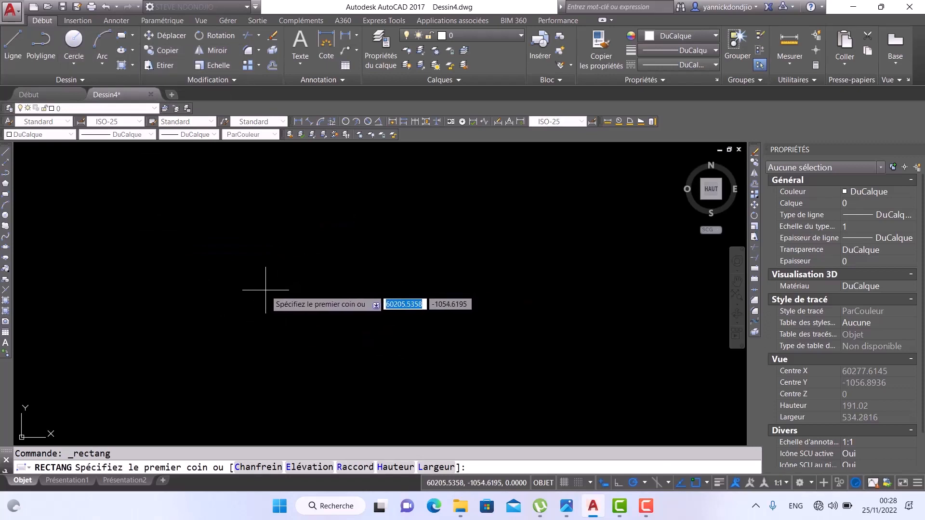
left_click(267, 290)
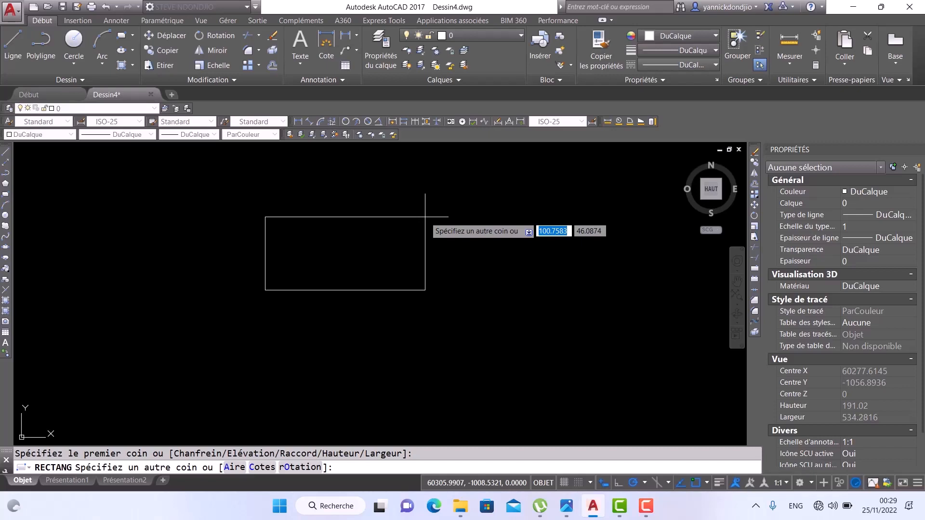
type("100")
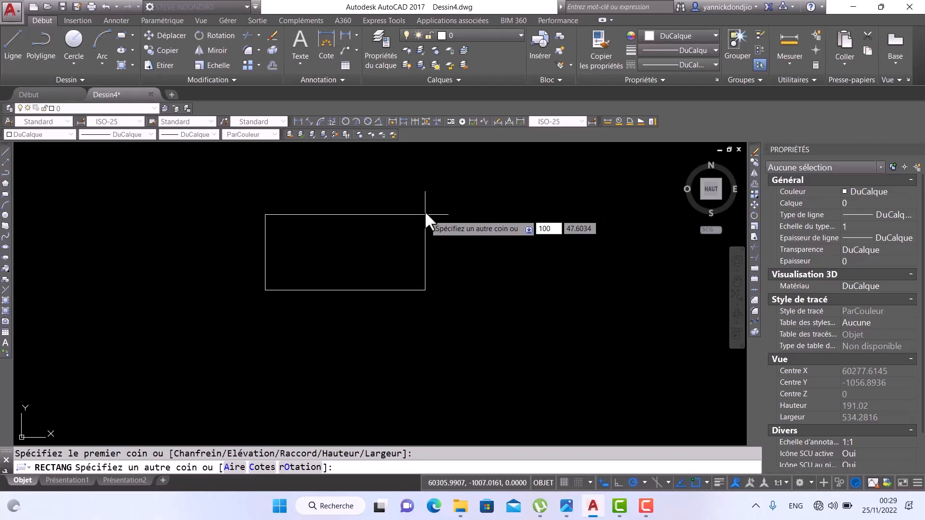
key("Tab")
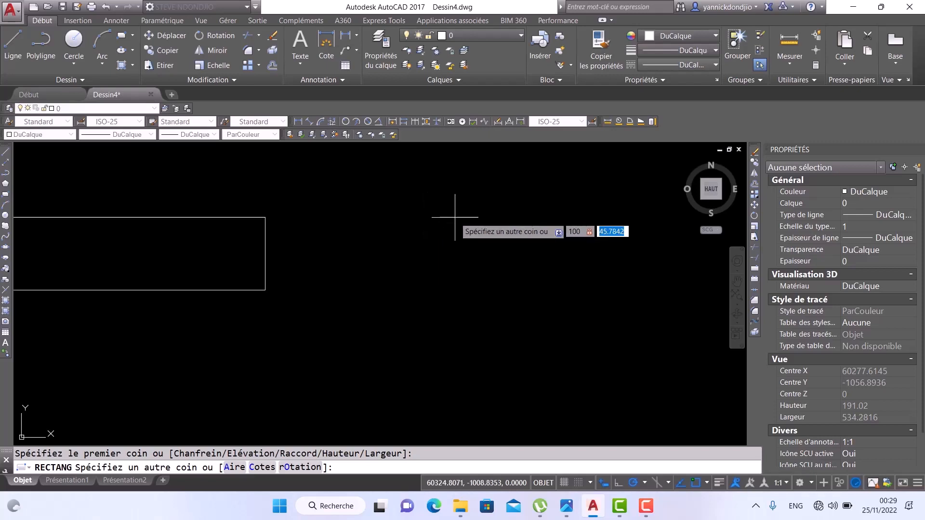
type("50")
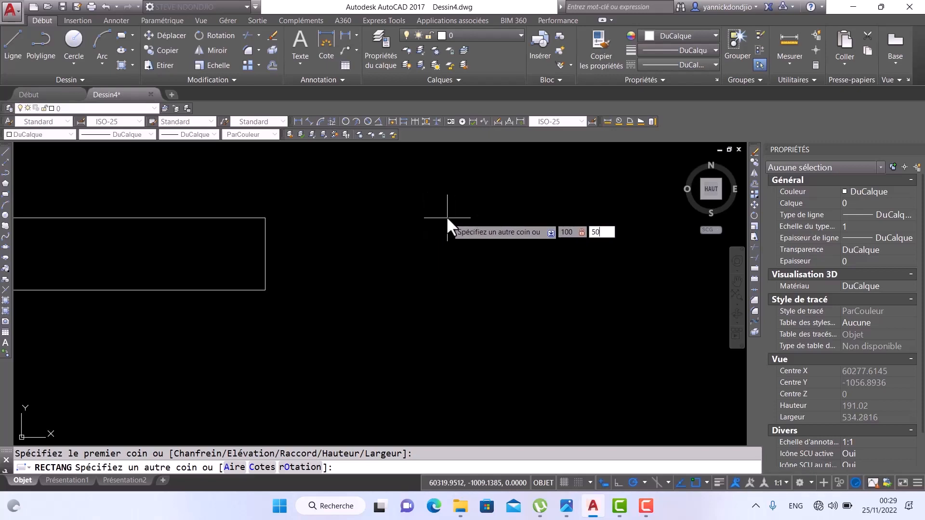
key("Return")
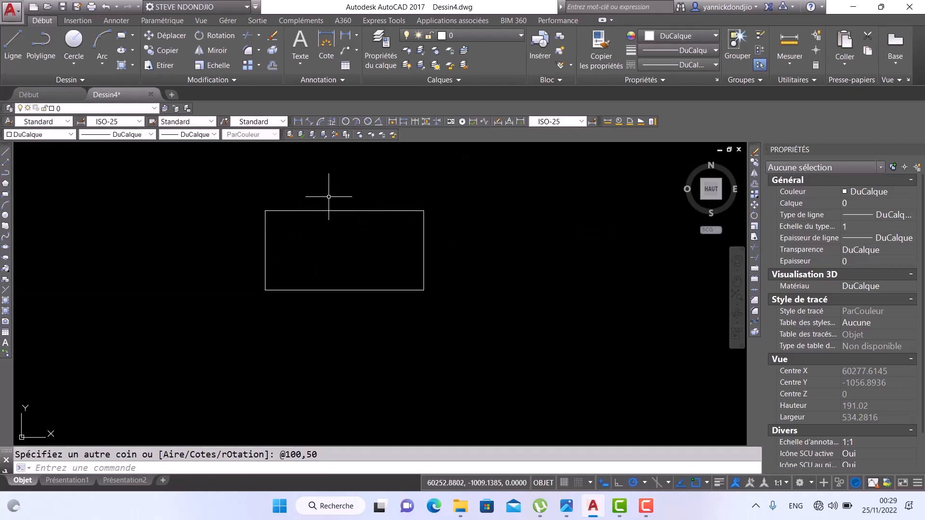
- Dimension the rectangle's length between its two upper corners, placing the dimension line inside the shape
left_click(319, 44)
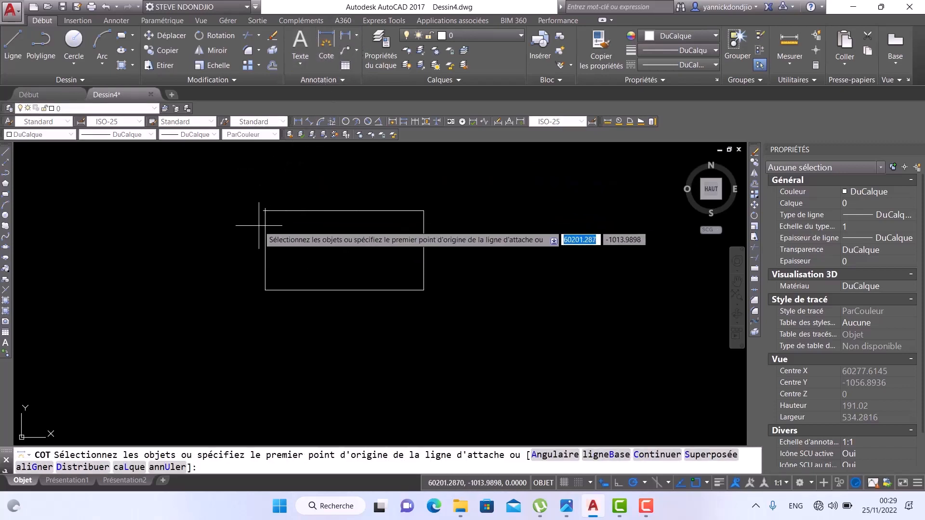
left_click(265, 210)
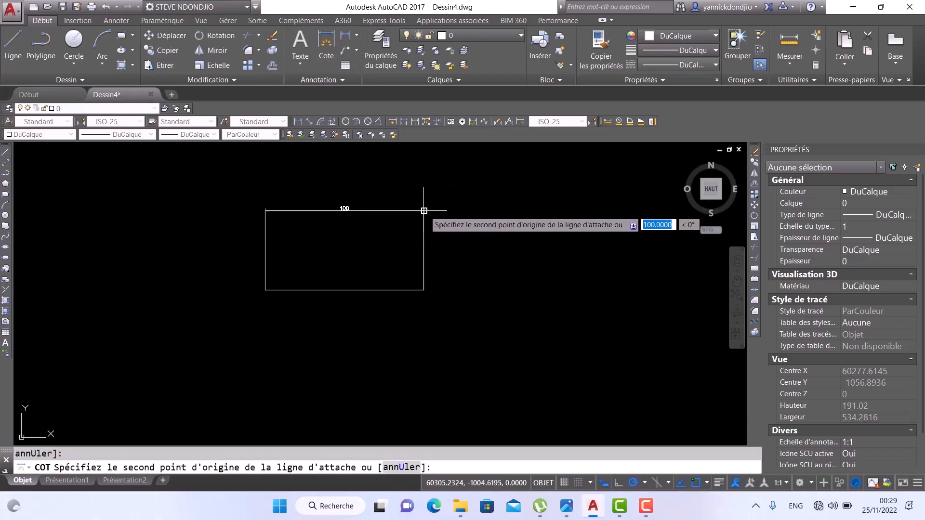
left_click(424, 211)
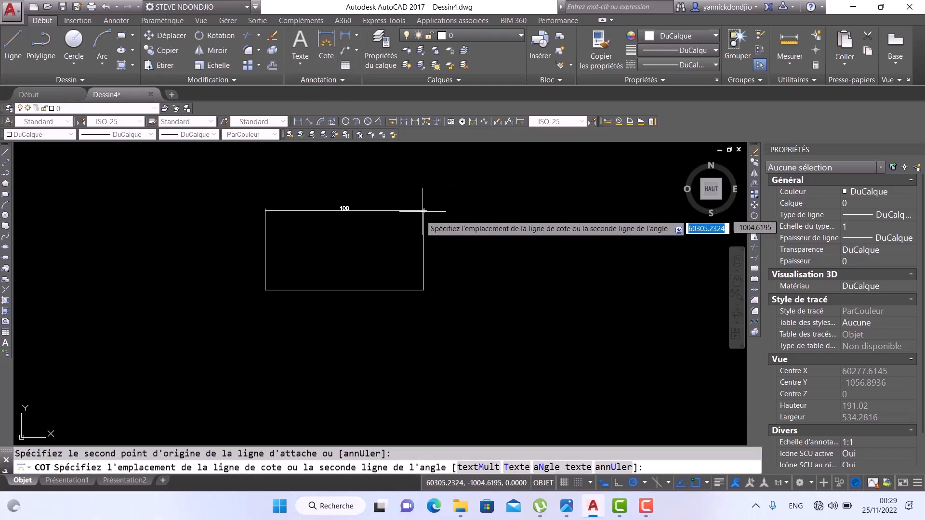
left_click(366, 246)
key("Escape")
scroll(366, 251, "up", 2)
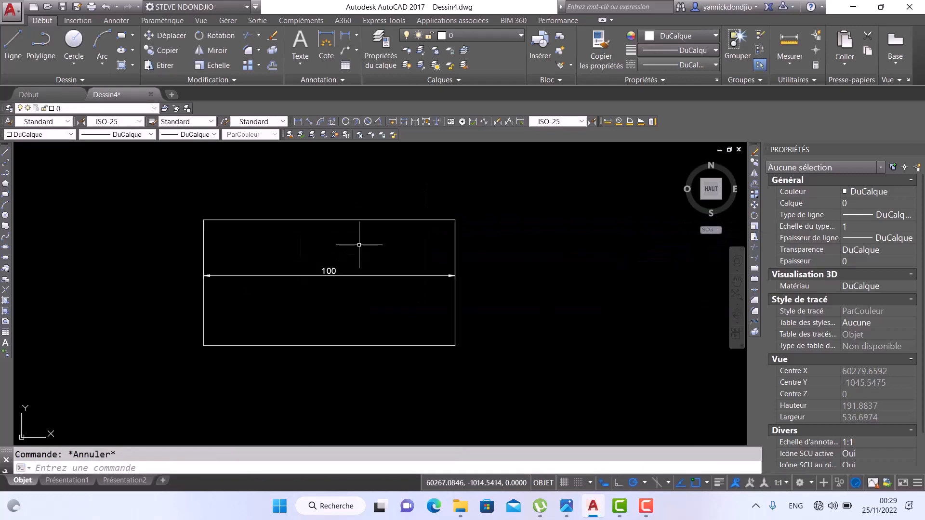
- Dimension the rectangle's width along its right side, placing the dimension line inside the shape
left_click(332, 44)
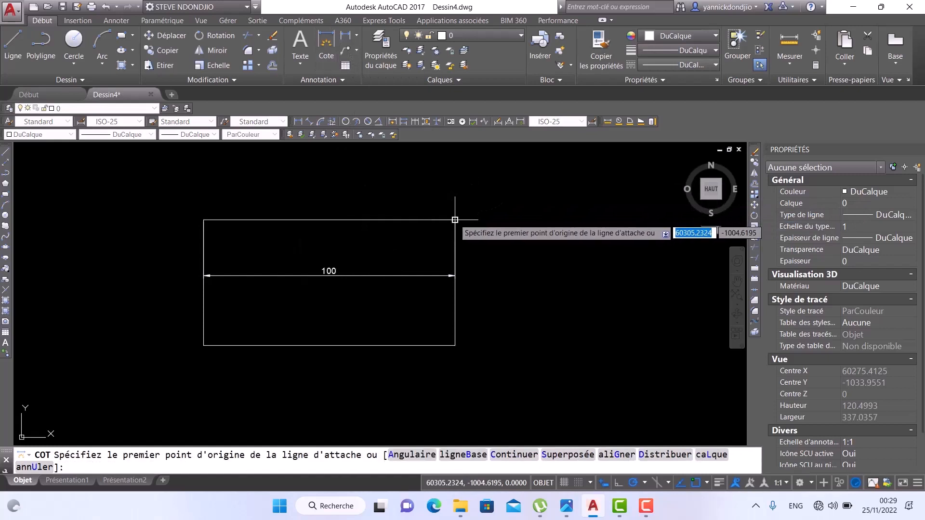
left_click(454, 220)
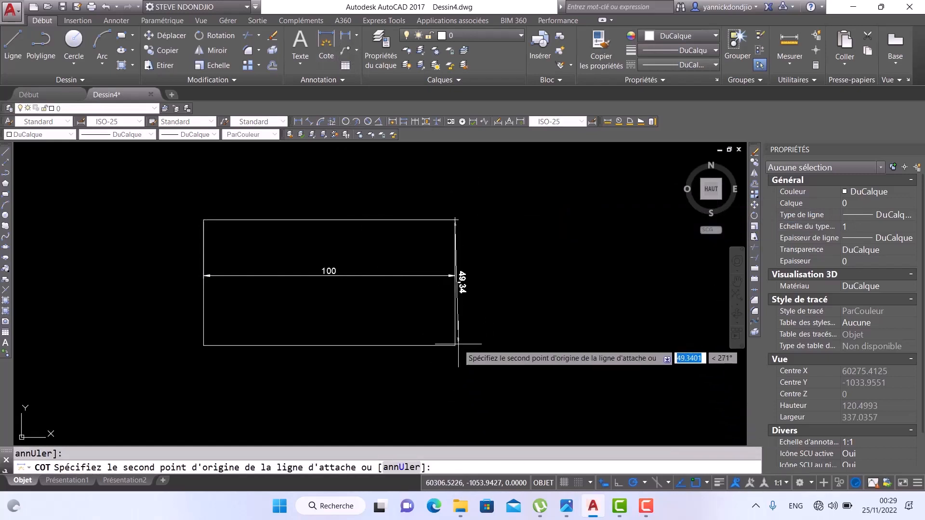
left_click(454, 346)
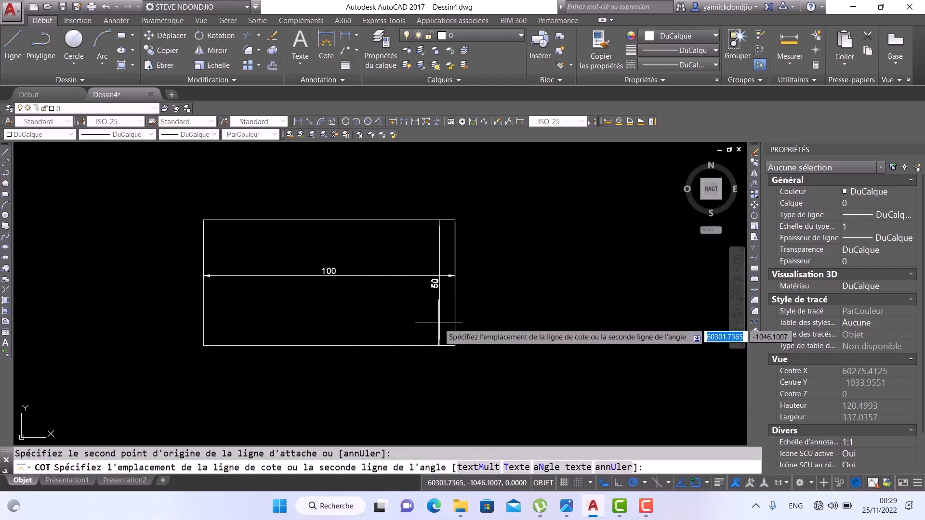
left_click(428, 334)
key("Escape")
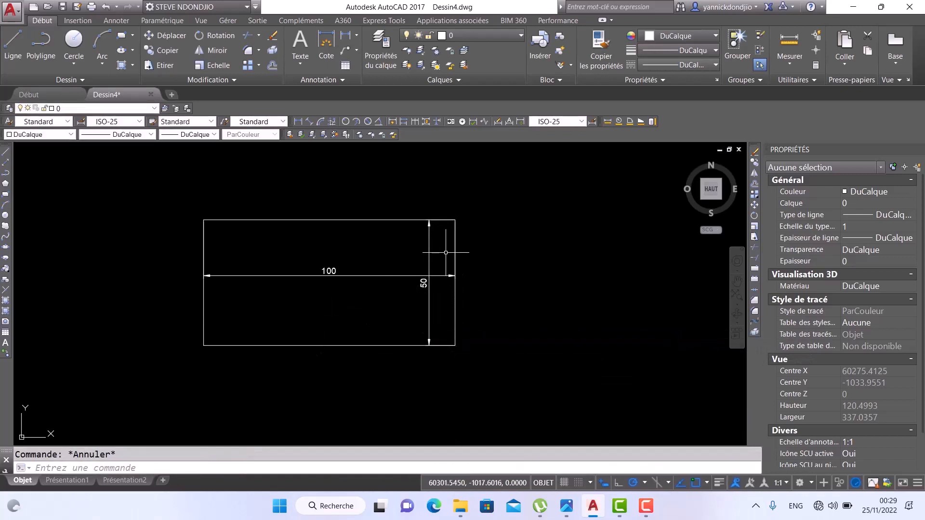
- Erase both dimensions and the rectangle from the drawing
left_click(450, 251)
left_click(370, 290)
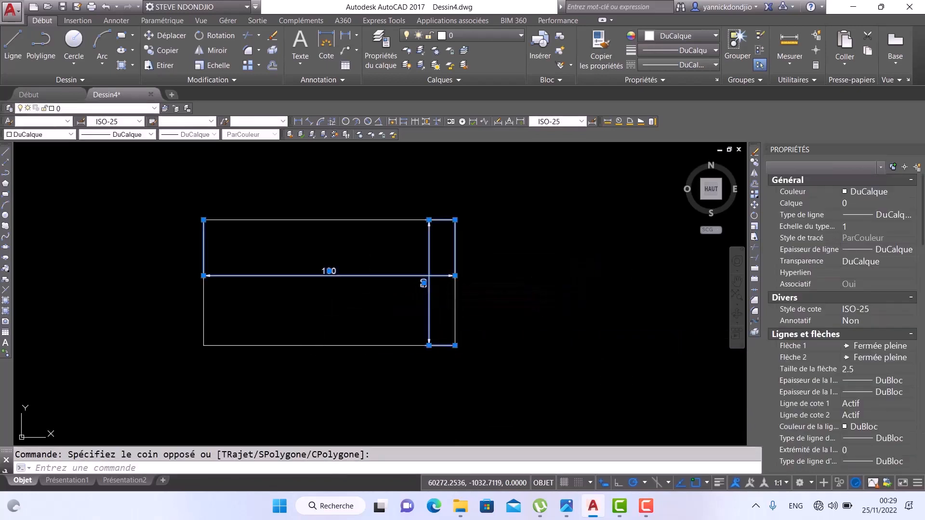
key("Delete")
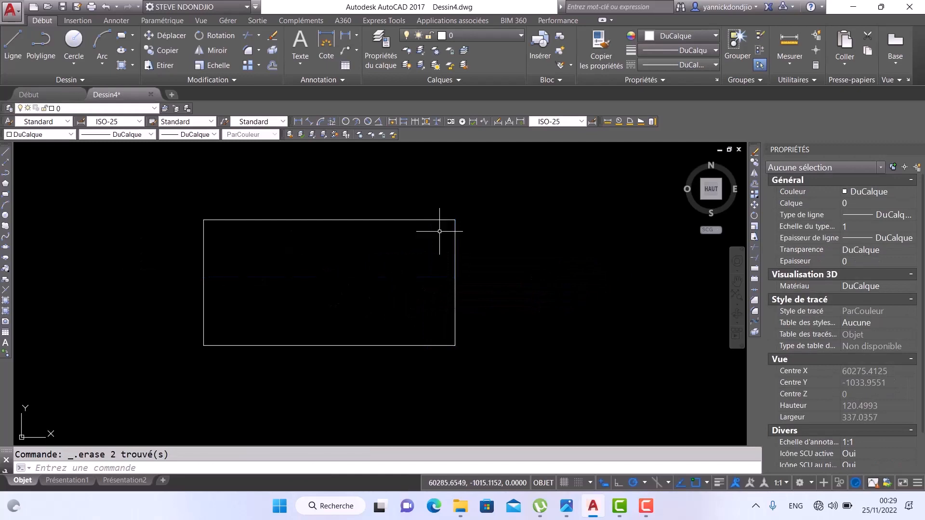
left_click(522, 184)
left_click(92, 379)
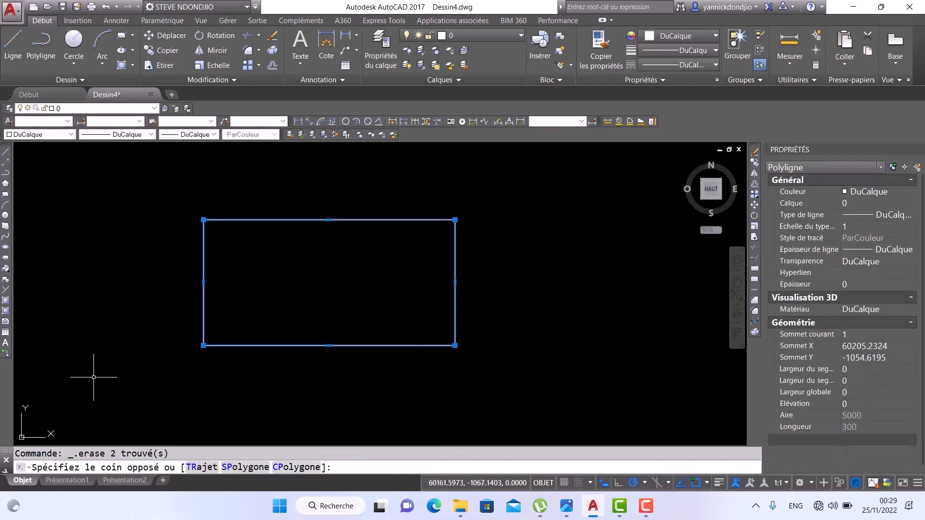
key("Delete")
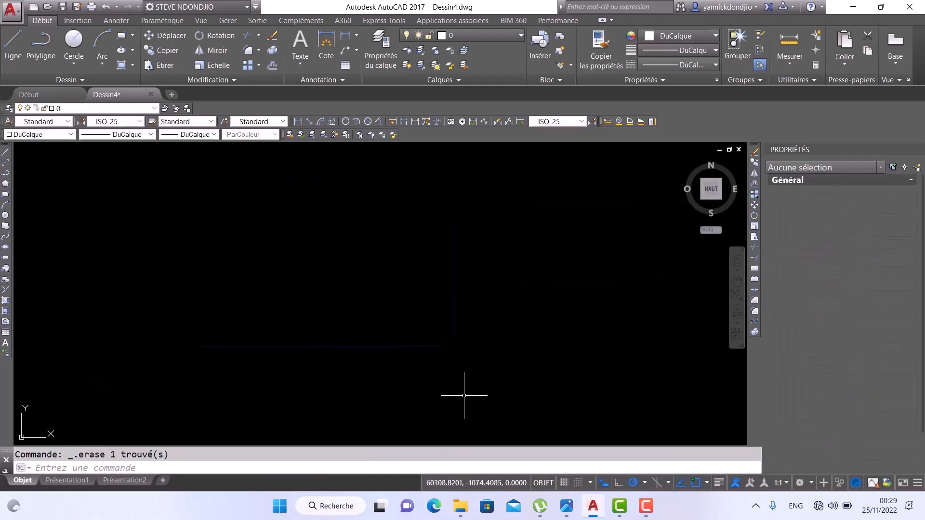
left_click(592, 505)
left_click(591, 506)
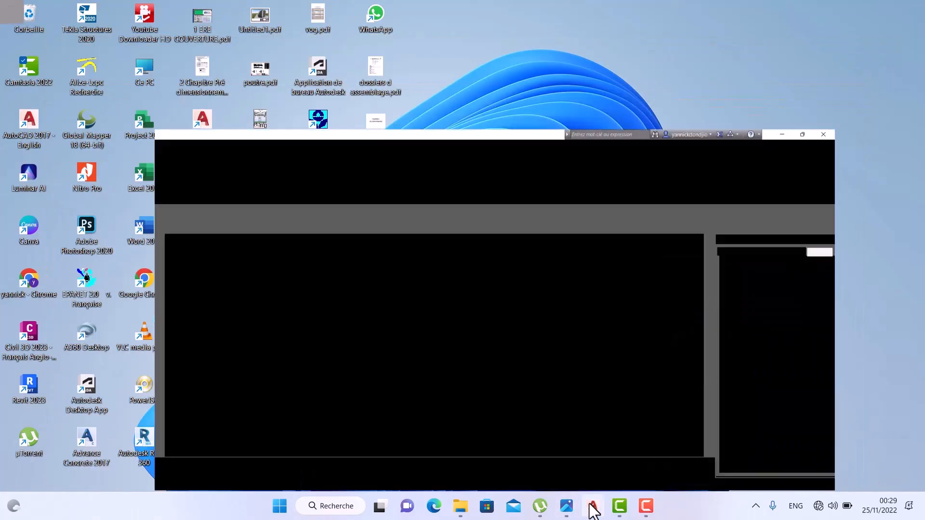
- Switch to the 2.png slide to read the area-and-length rectangle method, and return to AutoCAD
left_click(592, 506)
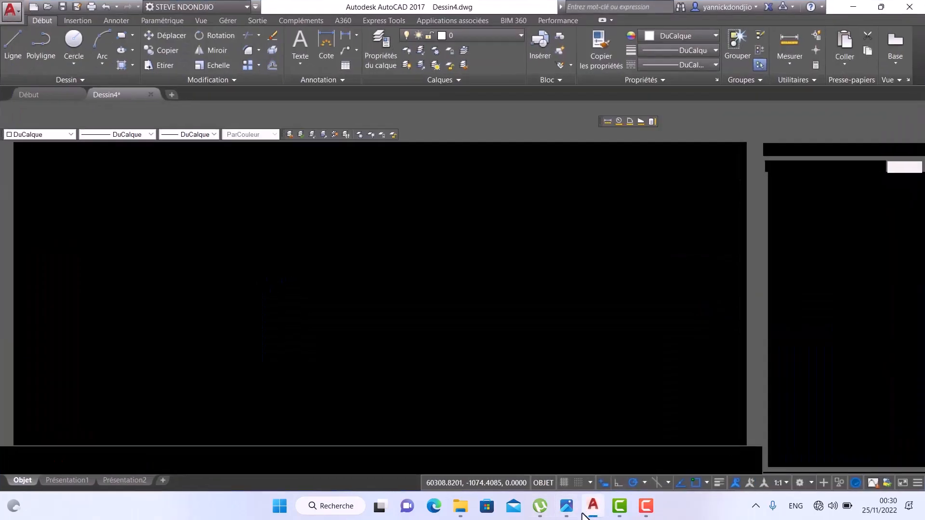
left_click(567, 505)
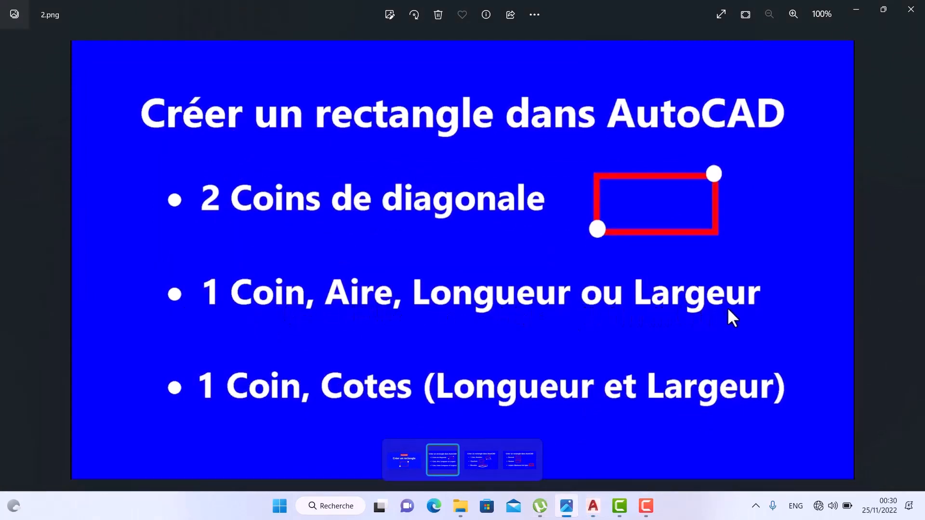
left_click(592, 513)
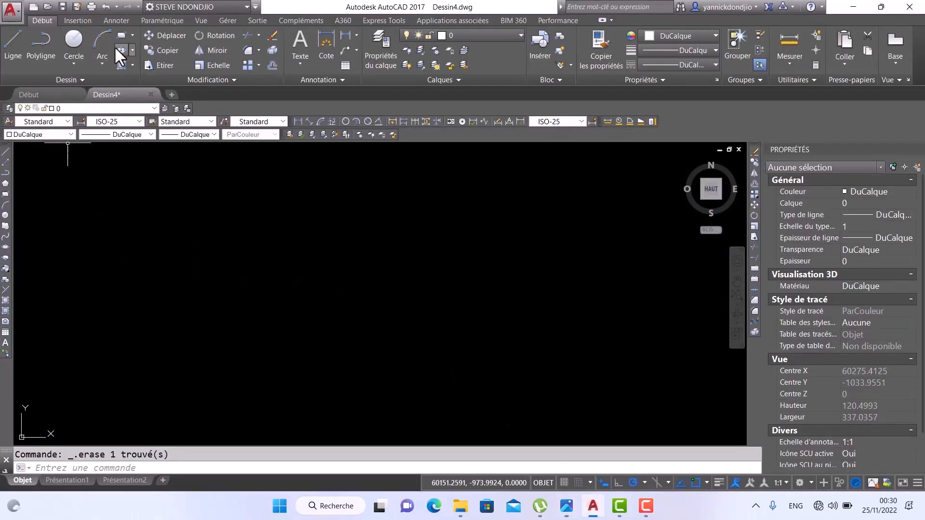
- Draw a rectangle from a picked first corner using the Aire option, with an area of 5000 and a Longueur of 100
left_click(120, 36)
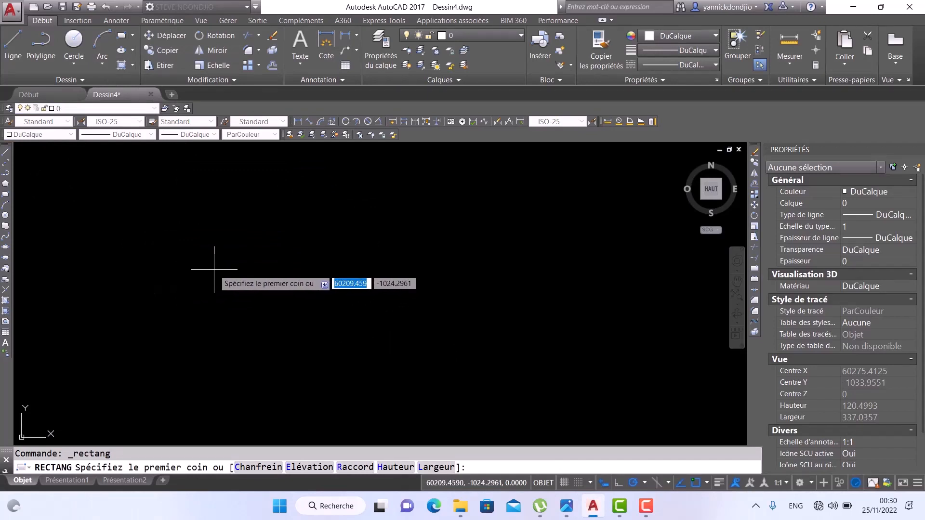
left_click(267, 304)
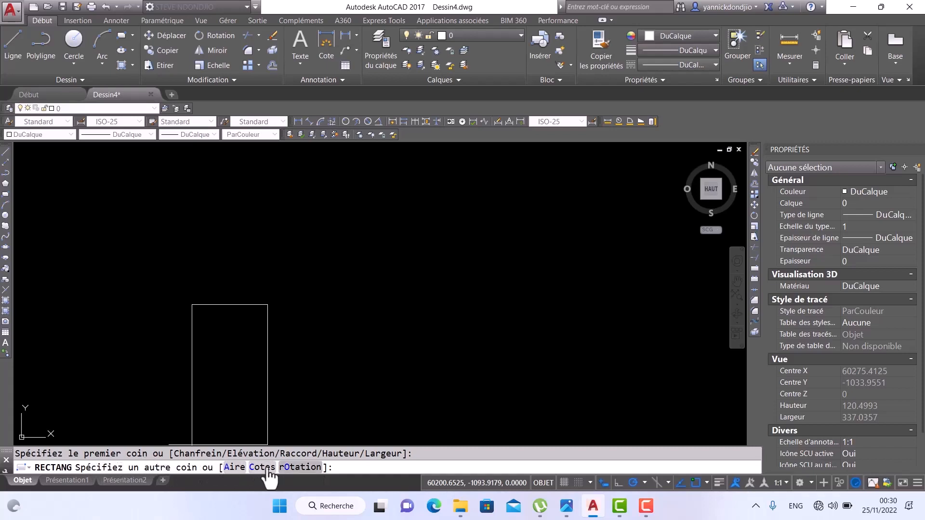
left_click(234, 466)
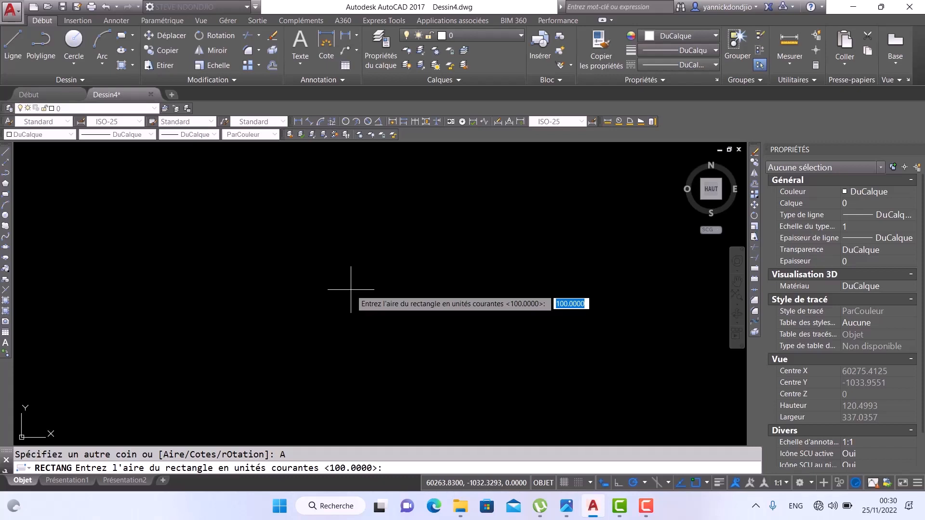
type("5000")
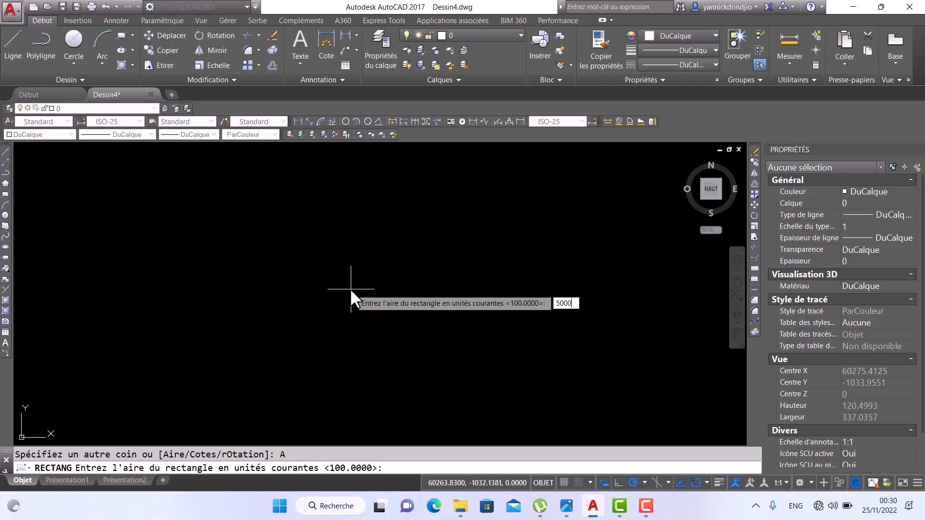
key("Return")
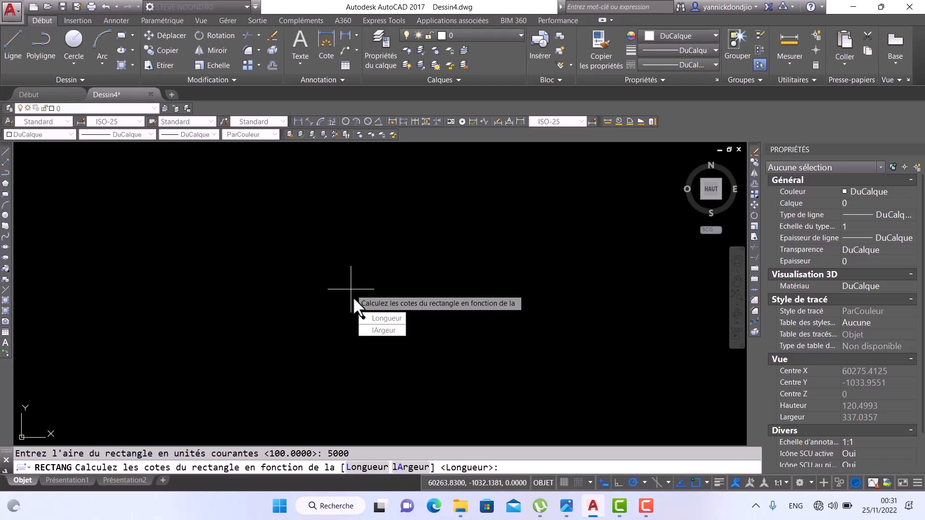
left_click(385, 319)
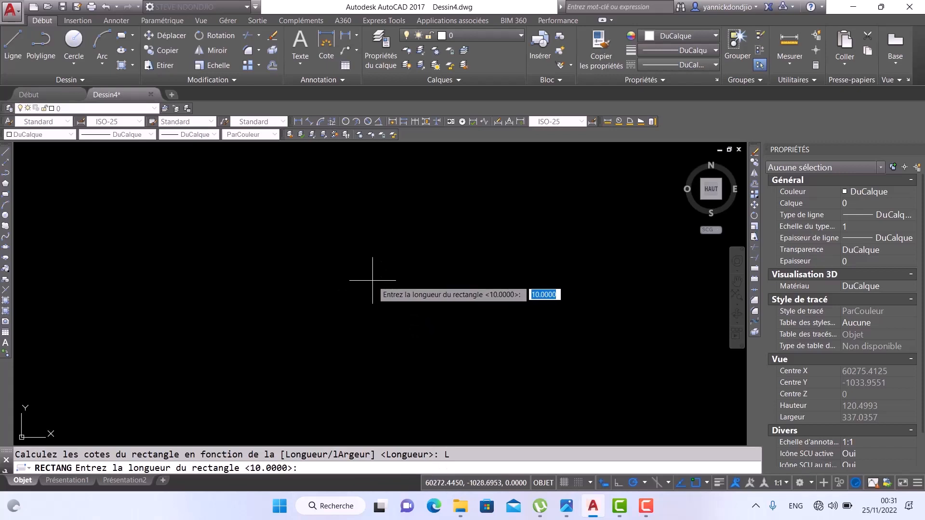
type("1")
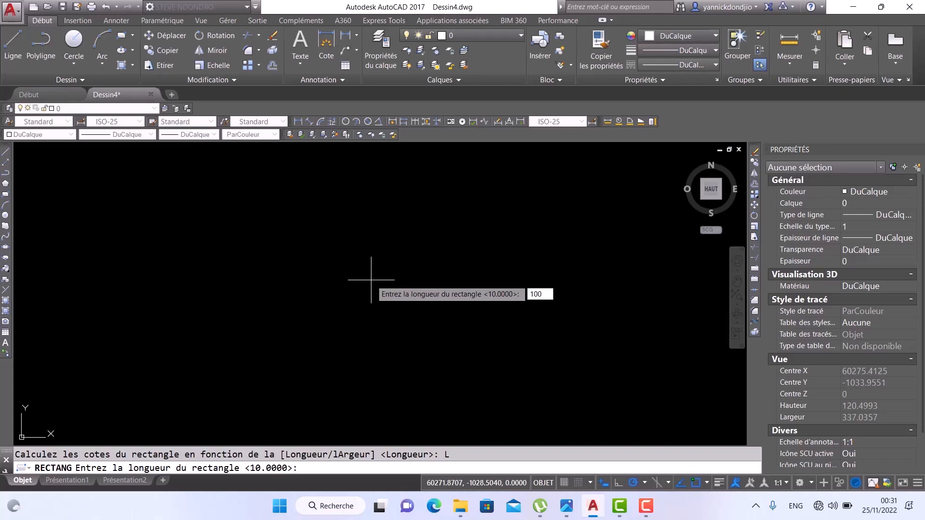
key("Return")
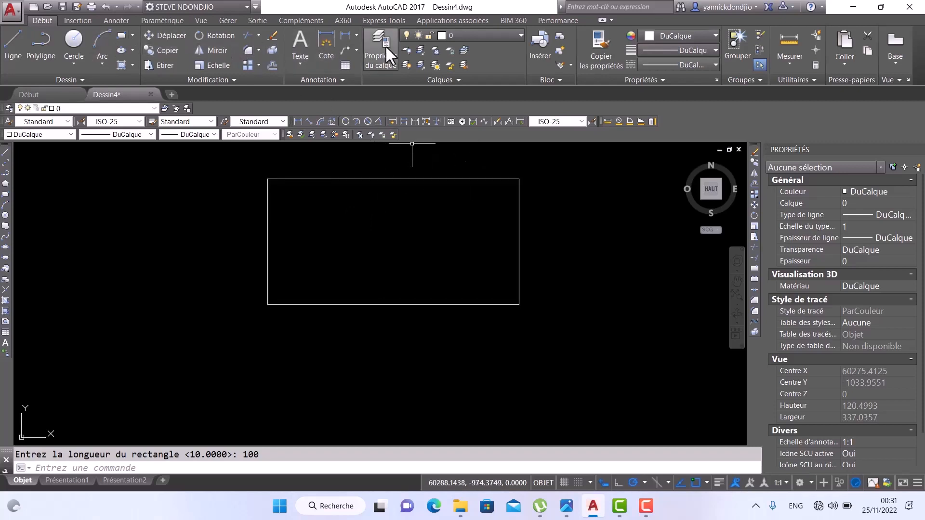
- Dimension the rectangle's length between its two upper corners, placing the dimension line inside the shape, and end the command
left_click(328, 42)
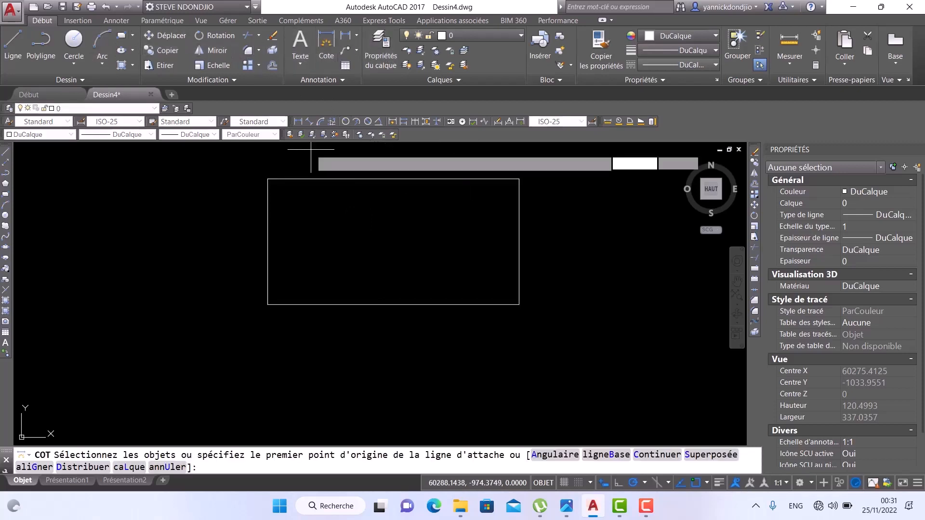
left_click(267, 179)
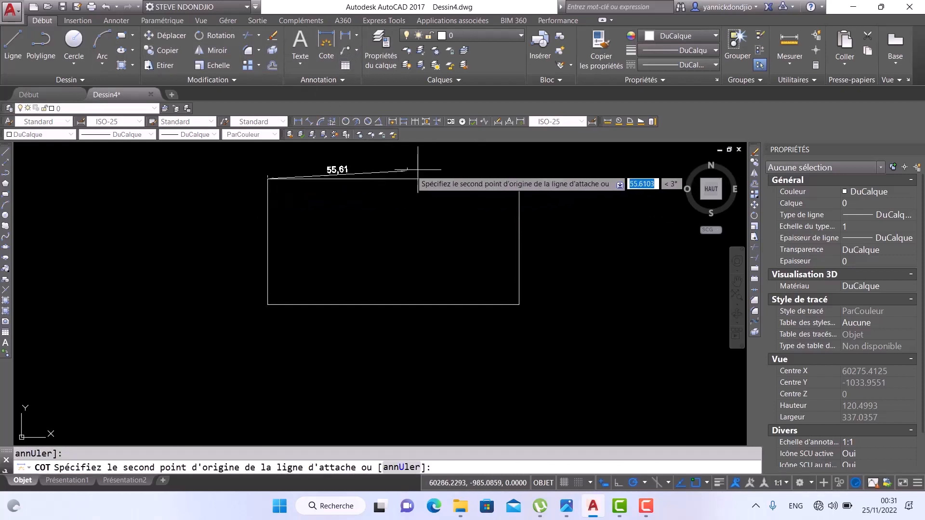
left_click(519, 179)
left_click(479, 223)
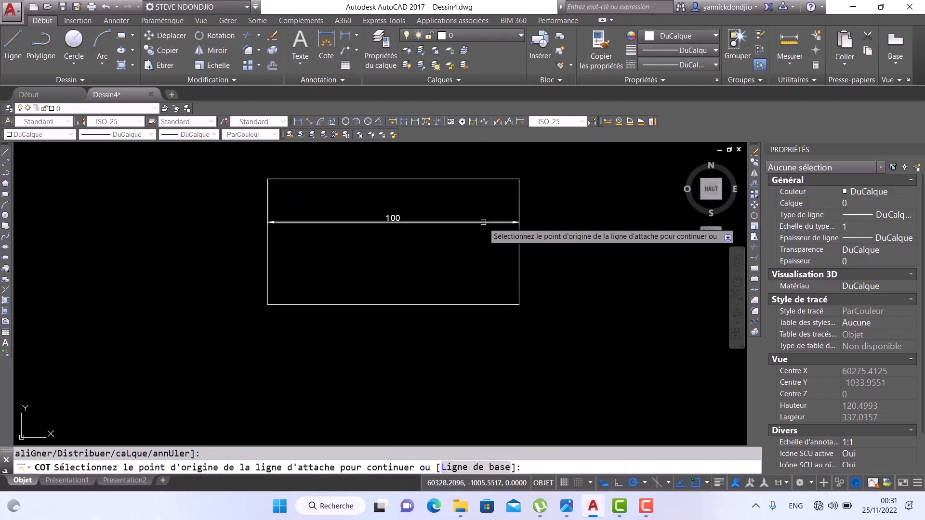
key("Escape")
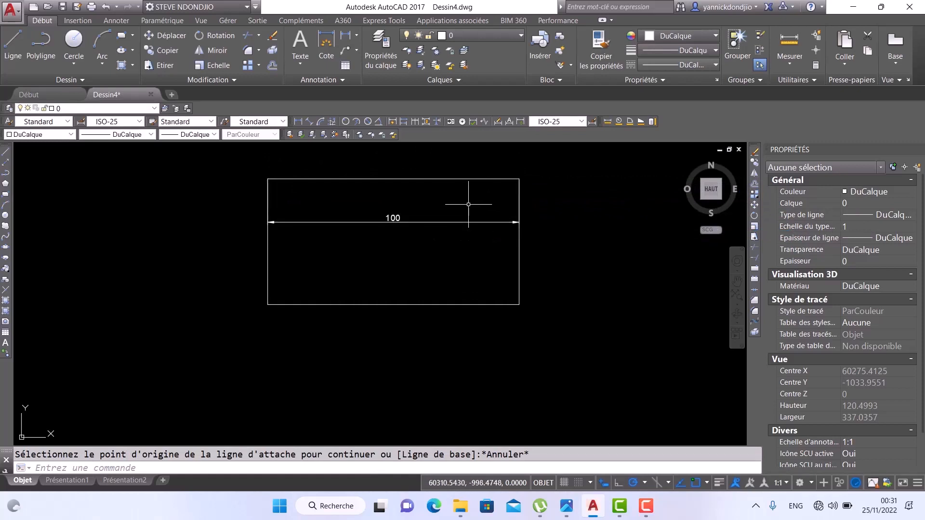
- Erase the length dimension inside the rectangle, keeping the rectangle itself
left_click(467, 204)
left_click(373, 253)
key("Delete")
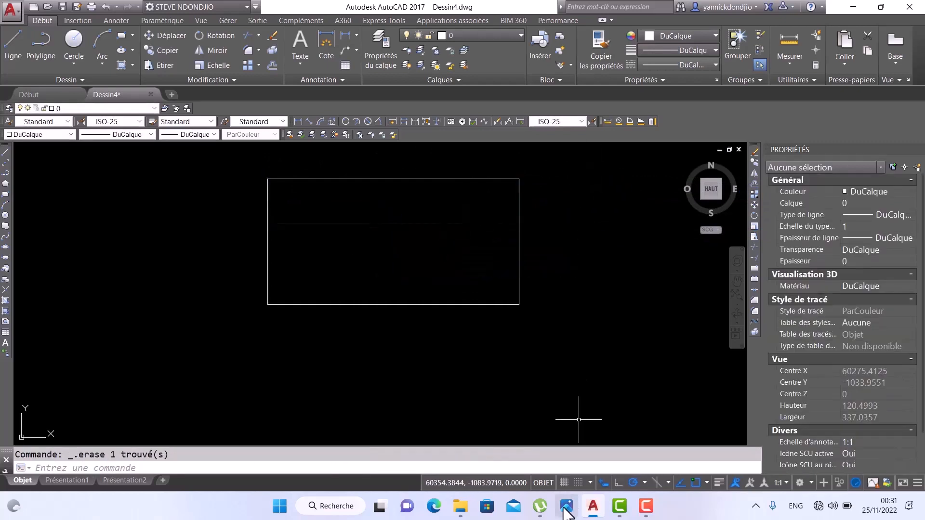
- Check the Cotes method on the 2.png slide, and return to AutoCAD to erase the remaining rectangle
left_click(570, 513)
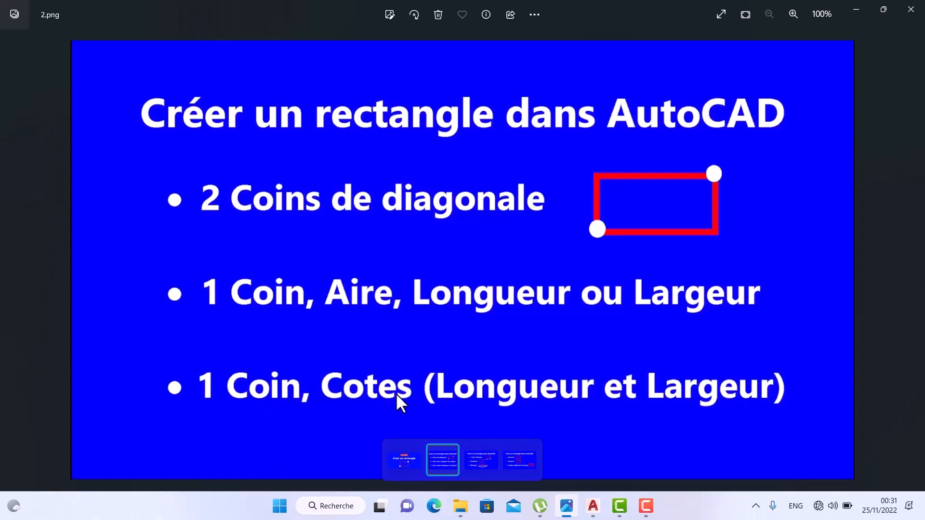
left_click(566, 507)
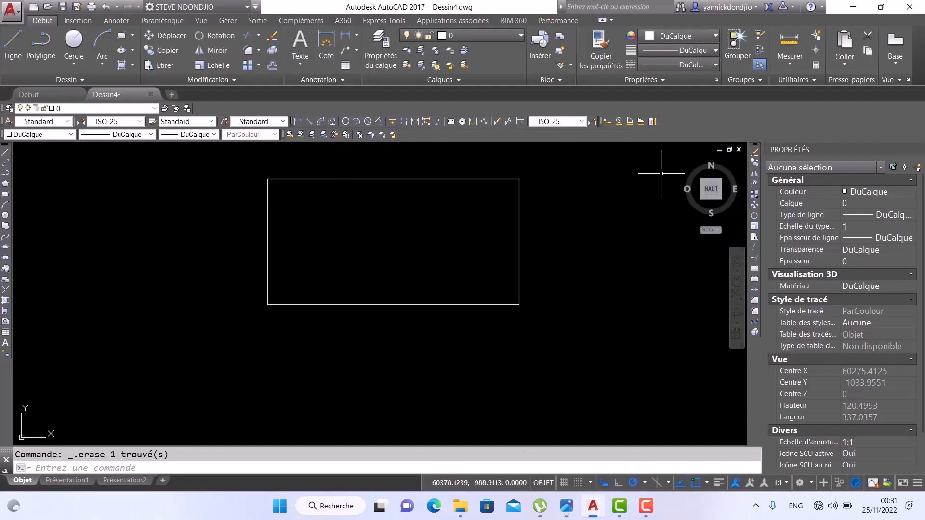
left_click(578, 170)
left_click(246, 361)
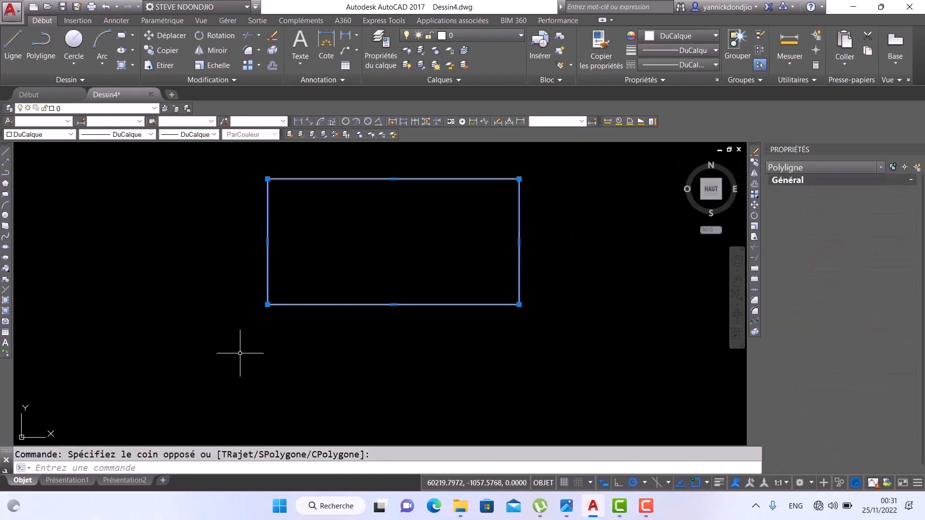
key("Delete")
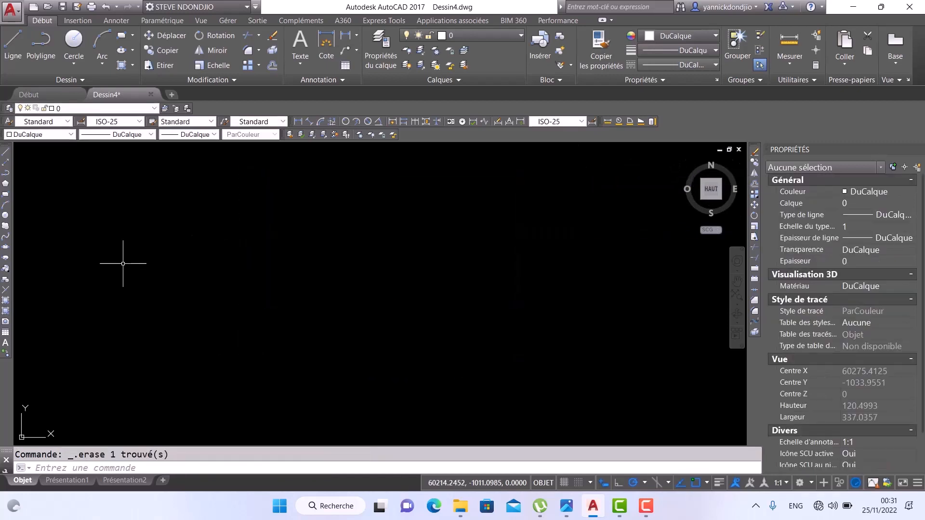
- Define a rectangle from a picked first corner using the Cotes option, with a length of 100 and a width of 50
left_click(120, 35)
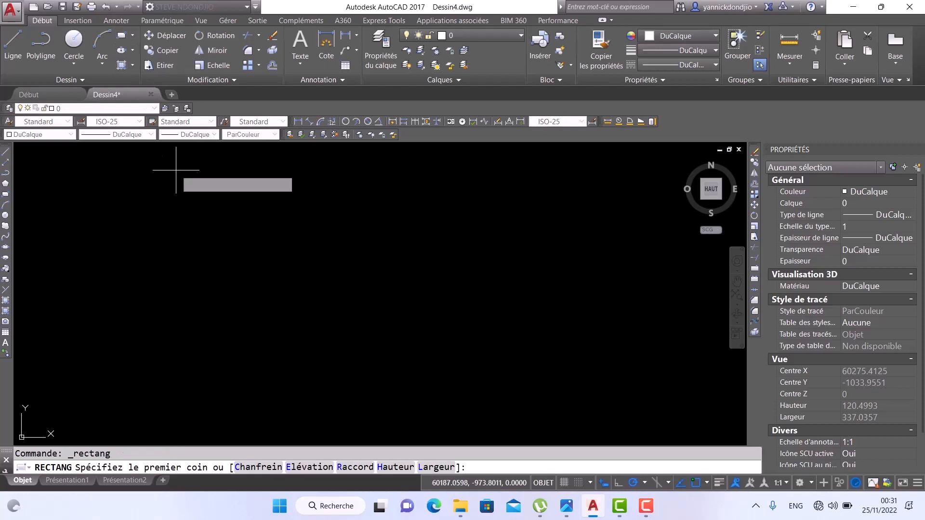
left_click(264, 335)
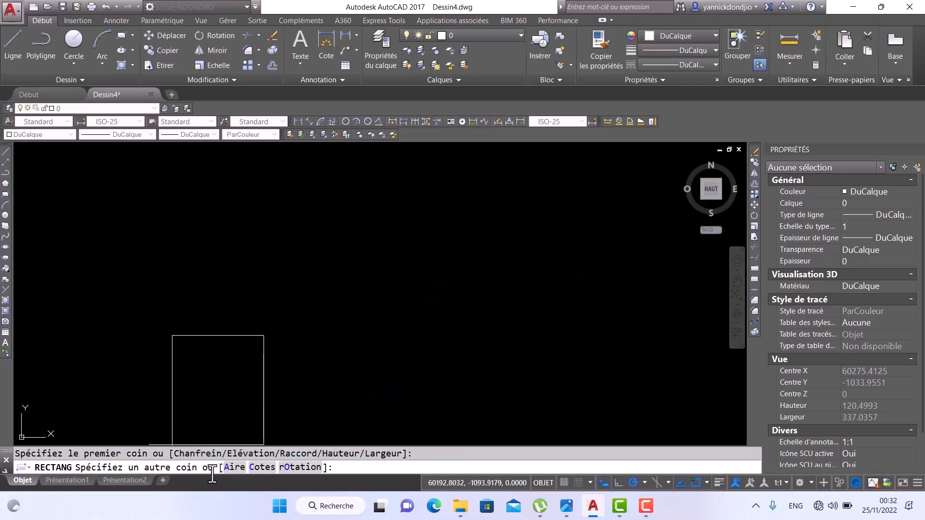
left_click(261, 466)
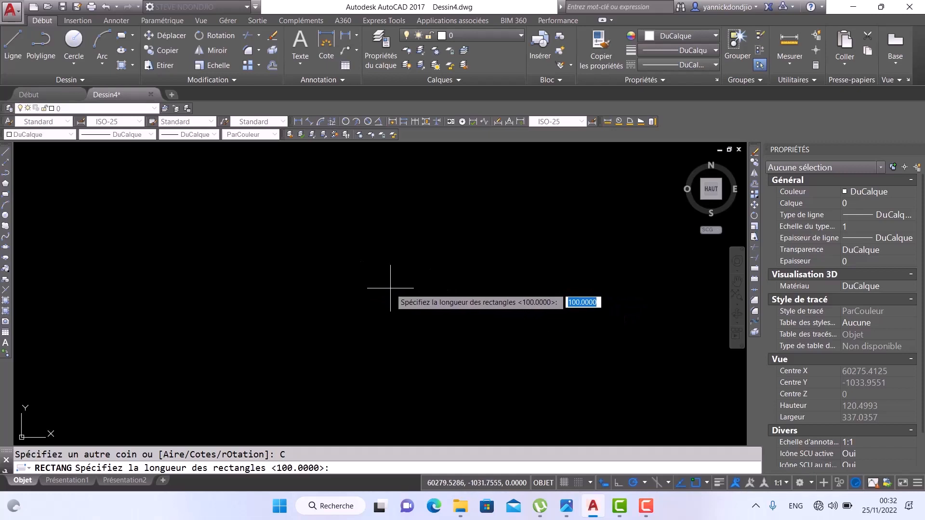
type("100")
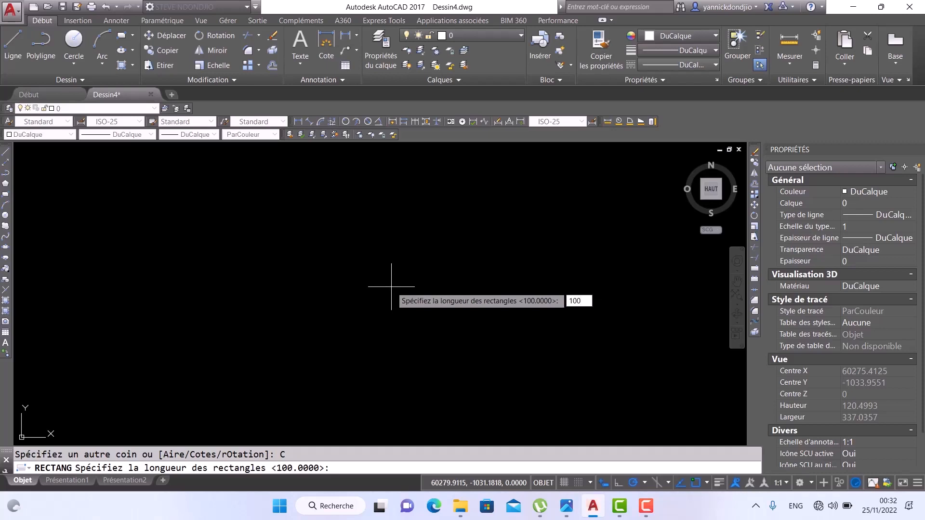
key("Return")
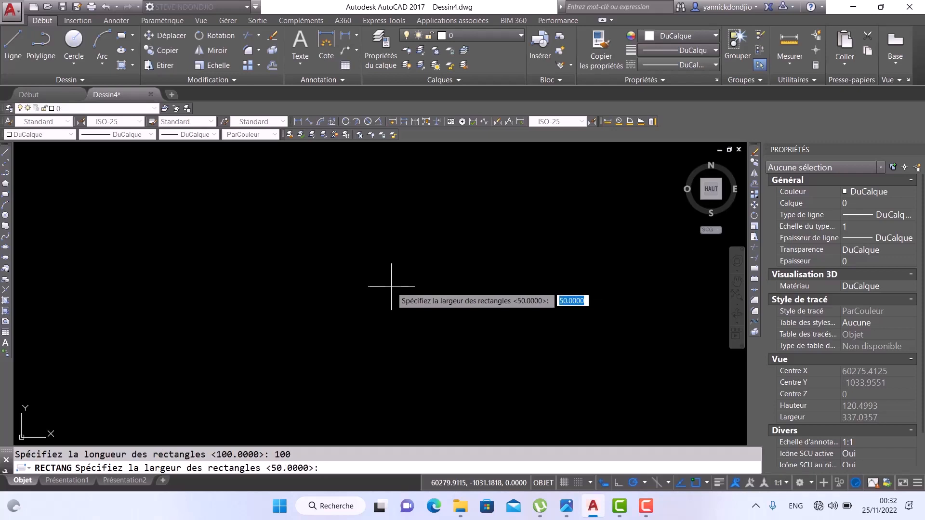
type("50")
key("Return")
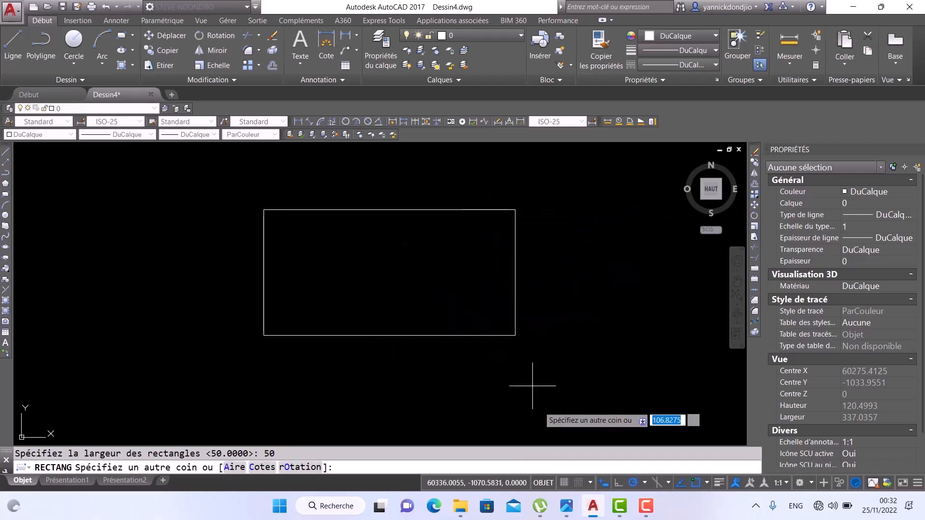
- Switch to the slides, advance to 3.png to read the next rectangle methods, and return to AutoCAD
left_click(566, 507)
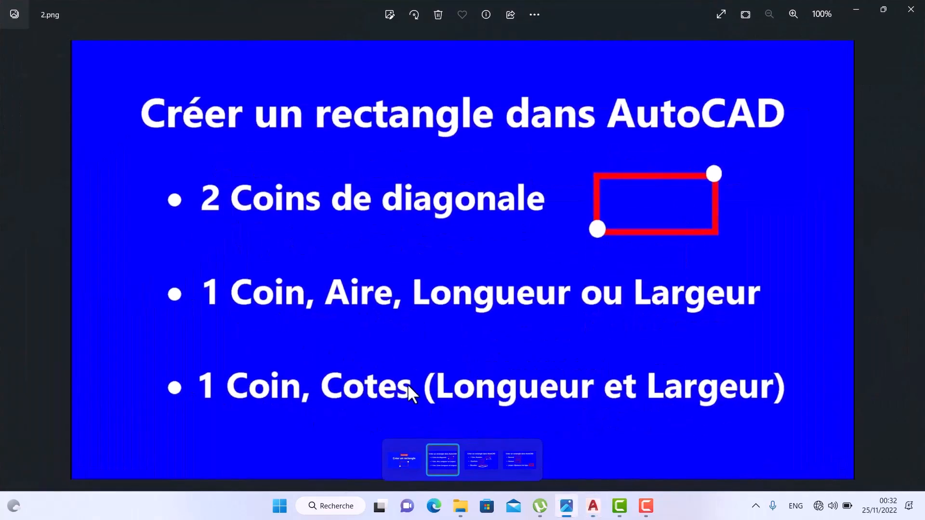
mouse_move(910, 235)
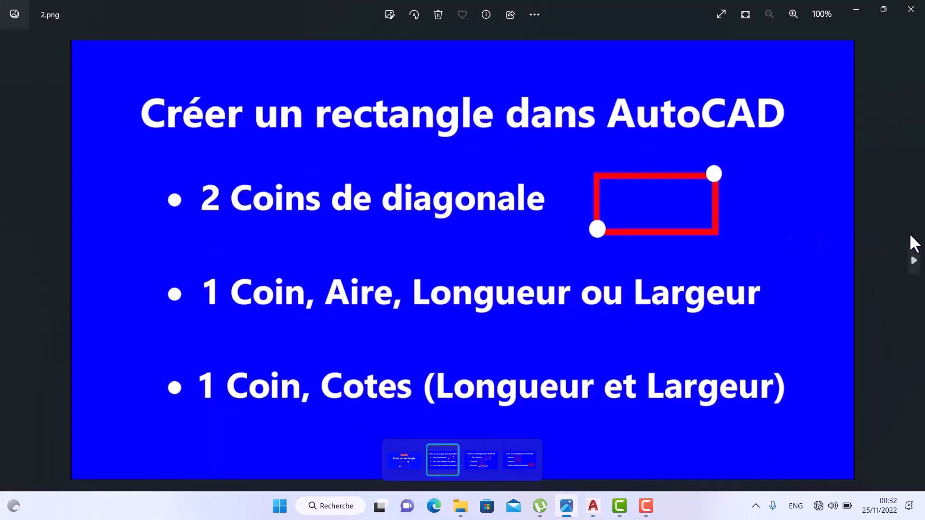
left_click(916, 261)
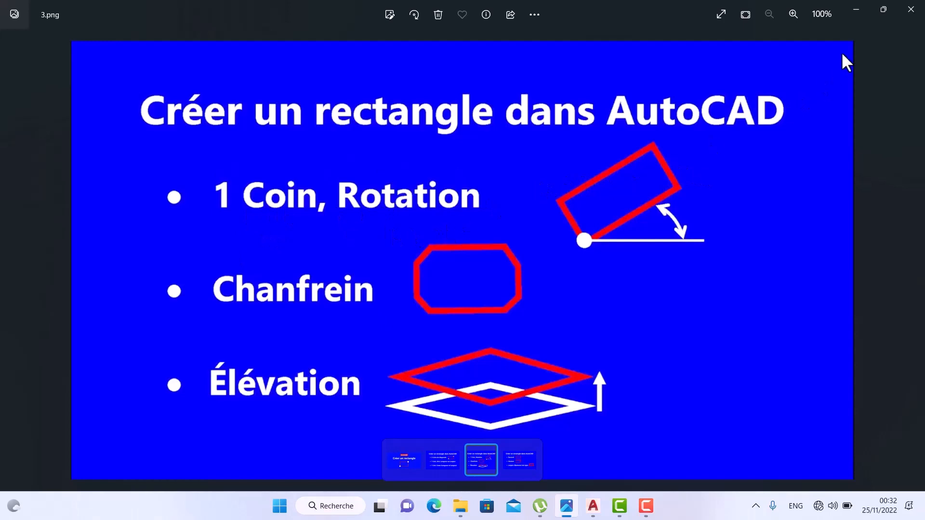
left_click(856, 9)
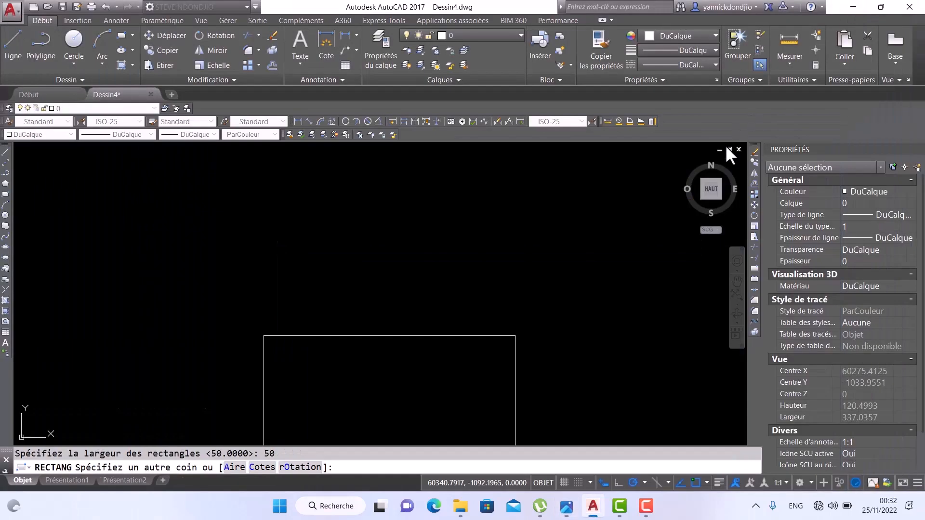
- Fix the pending rectangle's orientation by picking its other corner, and erase the finished rectangle from the drawing
scroll(525, 245, "down", 4)
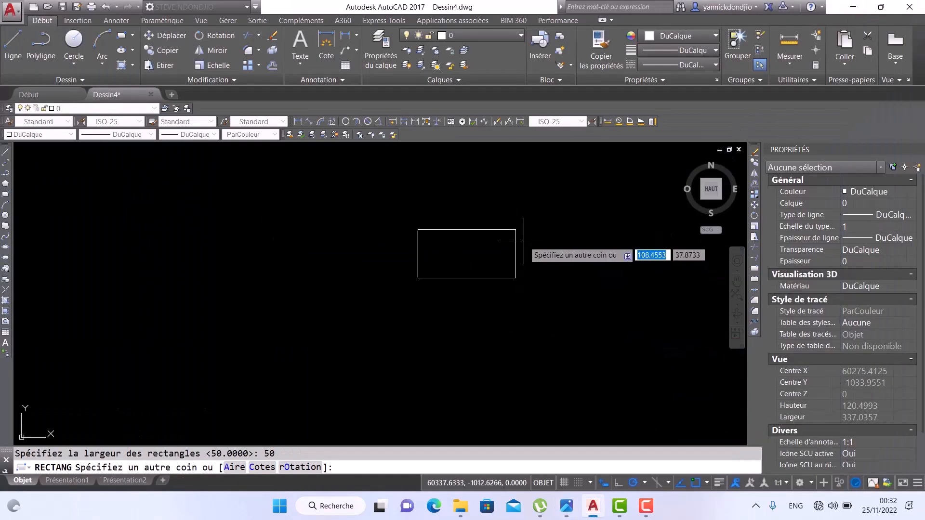
left_click(418, 278)
left_click(544, 213)
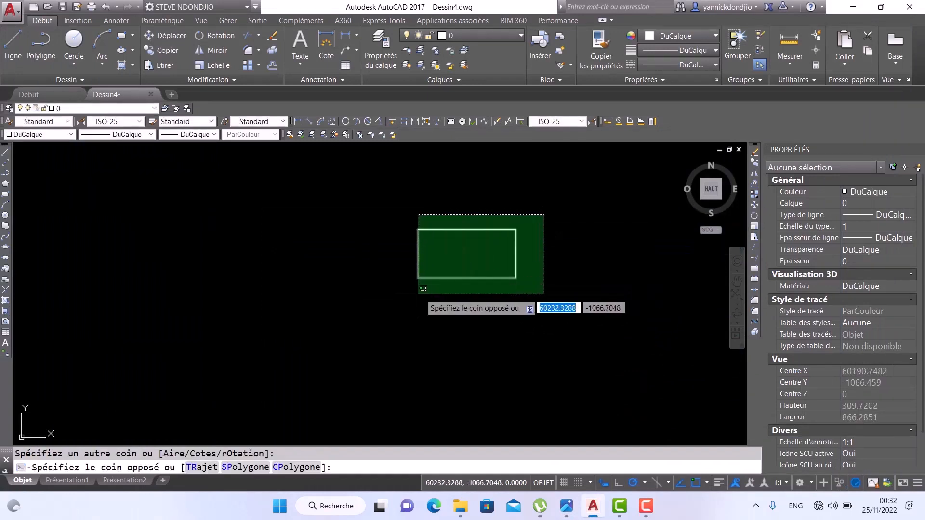
left_click(387, 318)
key("Delete")
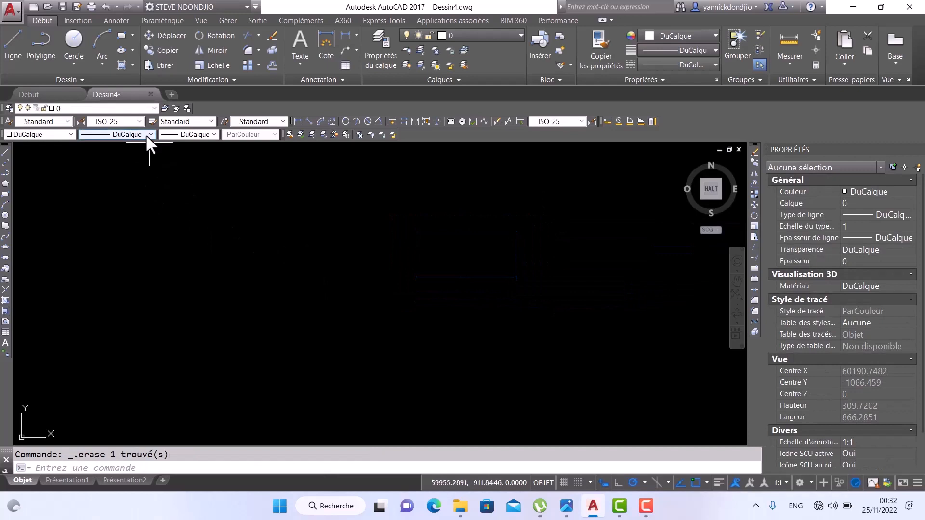
- Draw a rectangle from a picked first corner, rotated 45 degrees, with the other corner at a relative offset of 100,50
left_click(120, 36)
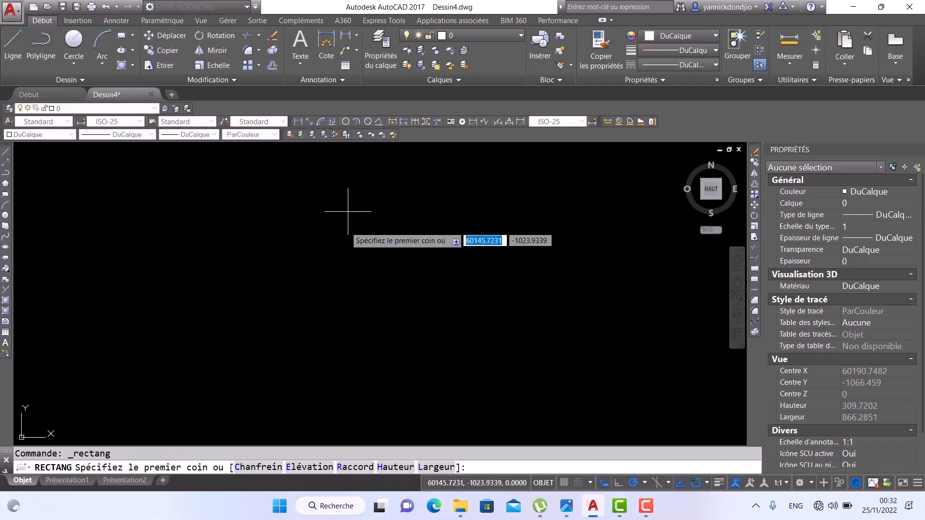
left_click(300, 321)
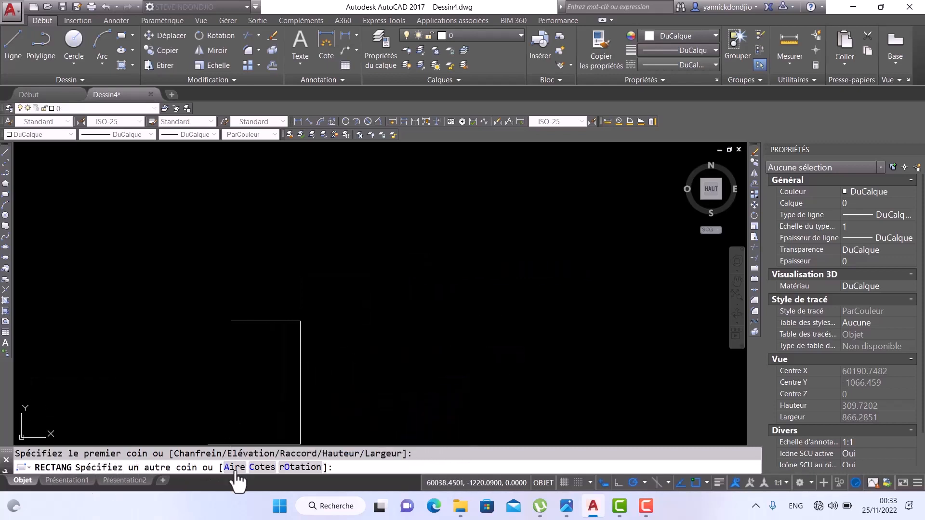
left_click(301, 467)
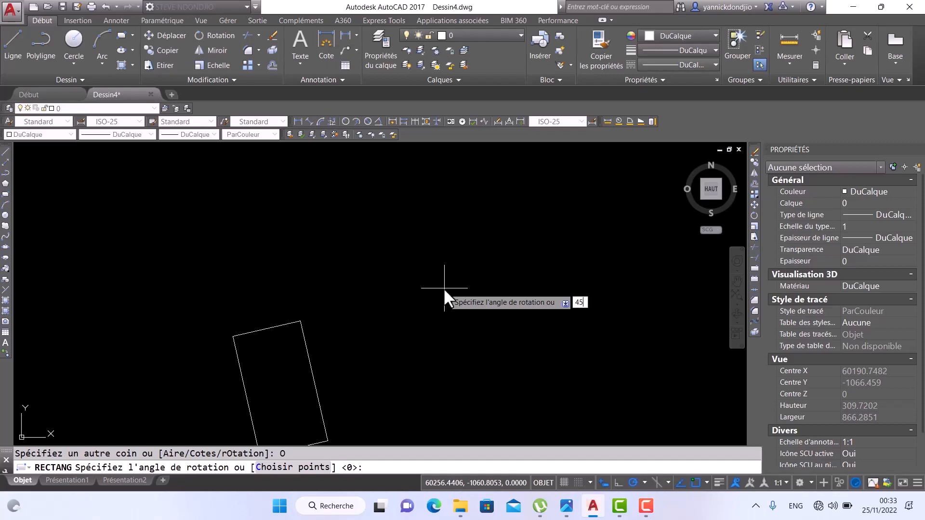
key("Return")
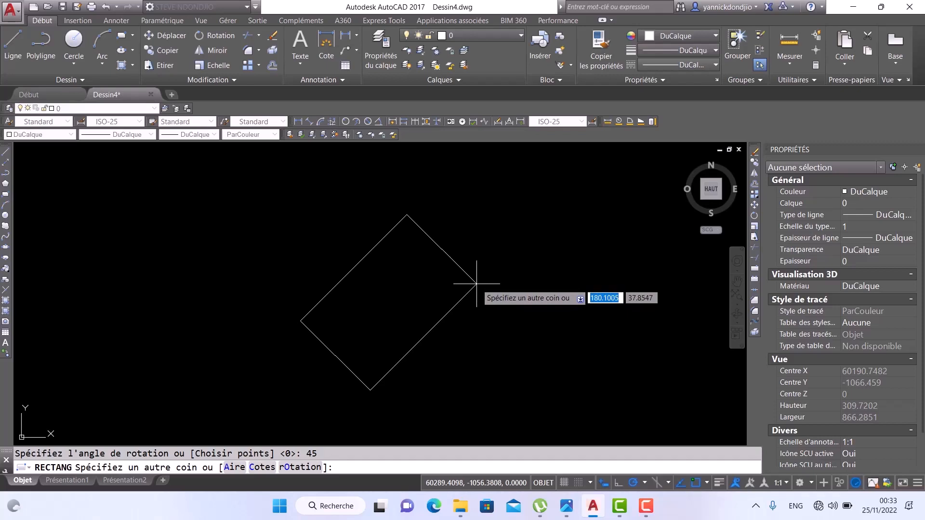
type("100")
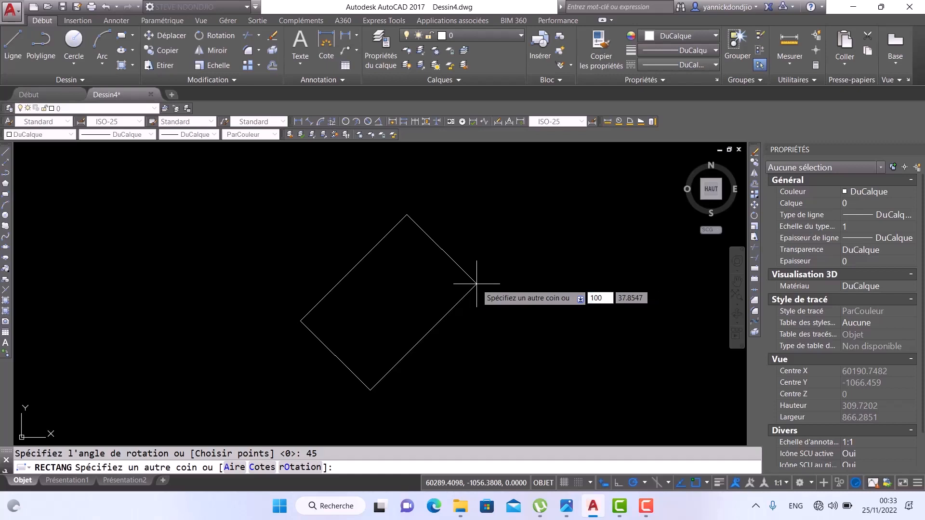
key("Tab")
type("5")
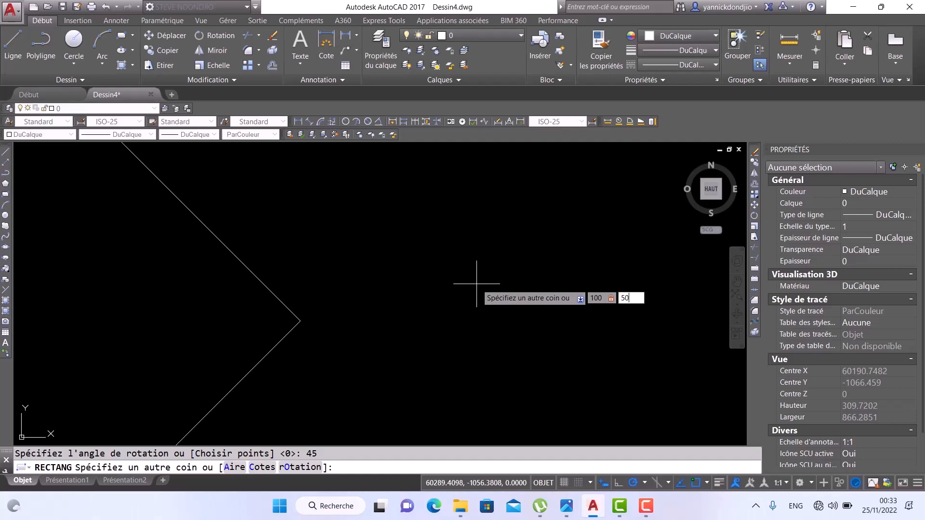
type("0")
key("Return")
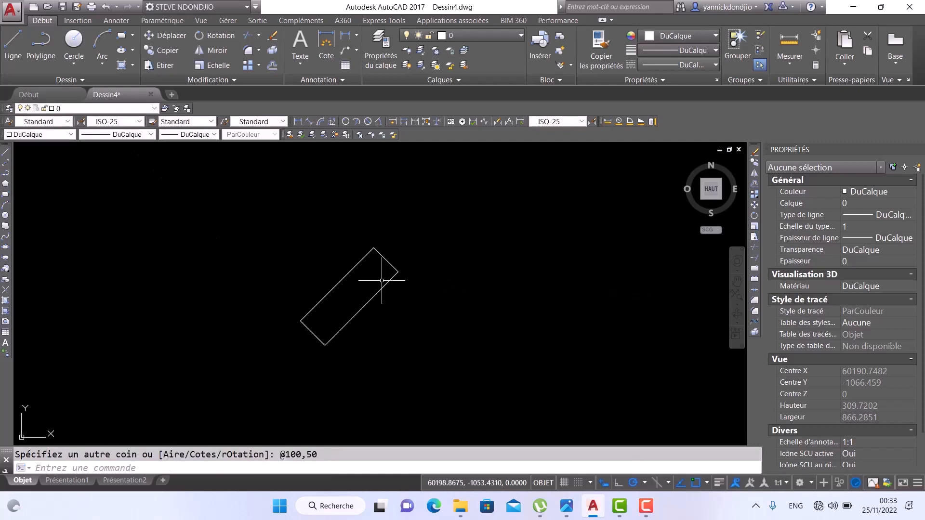
- Select the rotated rectangle, check the Chanfrein method on the 3.png slide, and return to AutoCAD to erase the rectangle
scroll(383, 293, "up", 3)
scroll(392, 289, "down", 5)
left_click(444, 313)
left_click(318, 272)
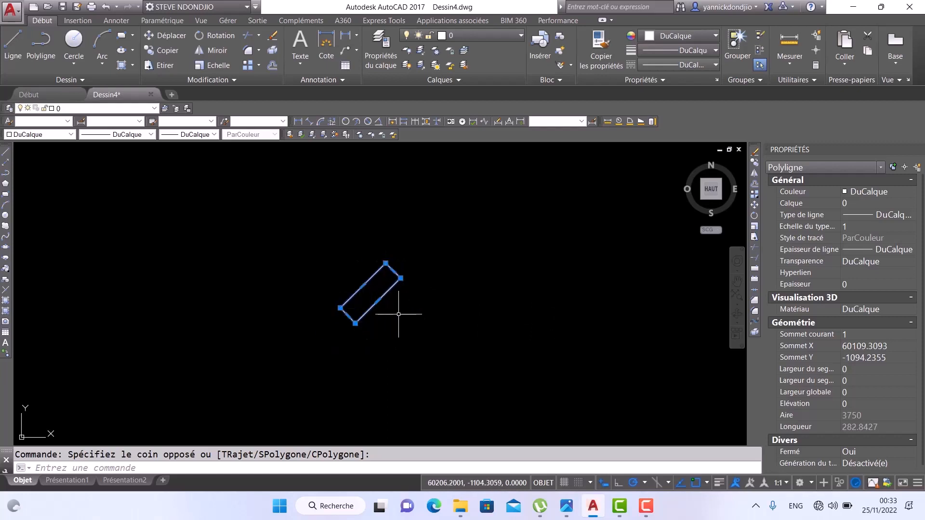
left_click(389, 295)
scroll(388, 295, "up", 6)
scroll(479, 299, "down", 2)
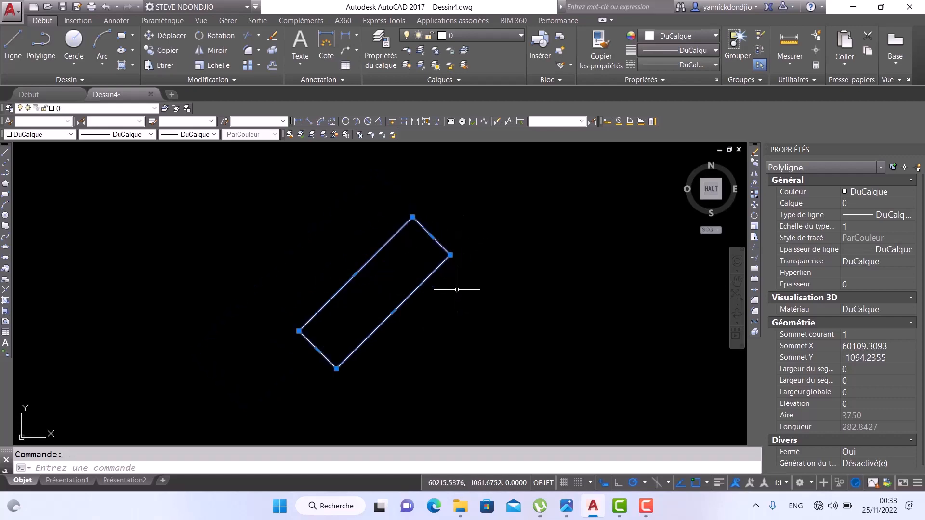
left_click(569, 515)
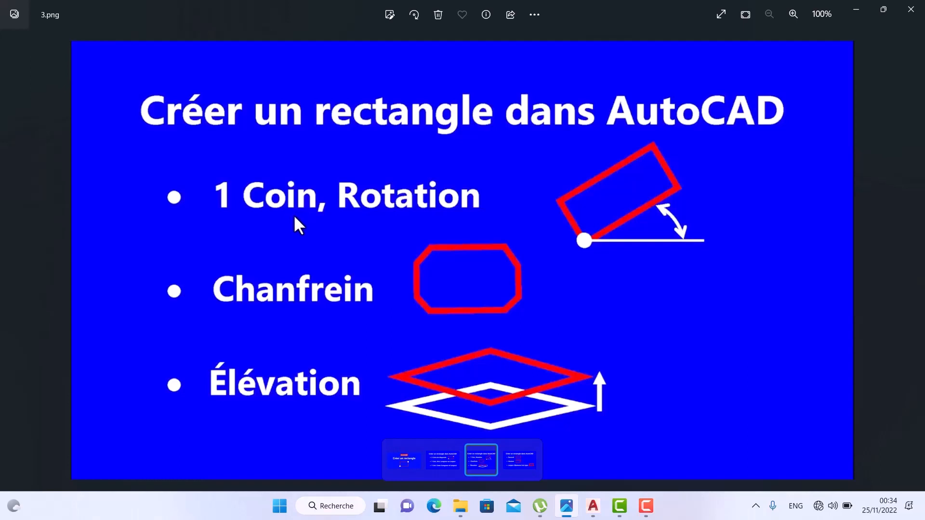
left_click(858, 10)
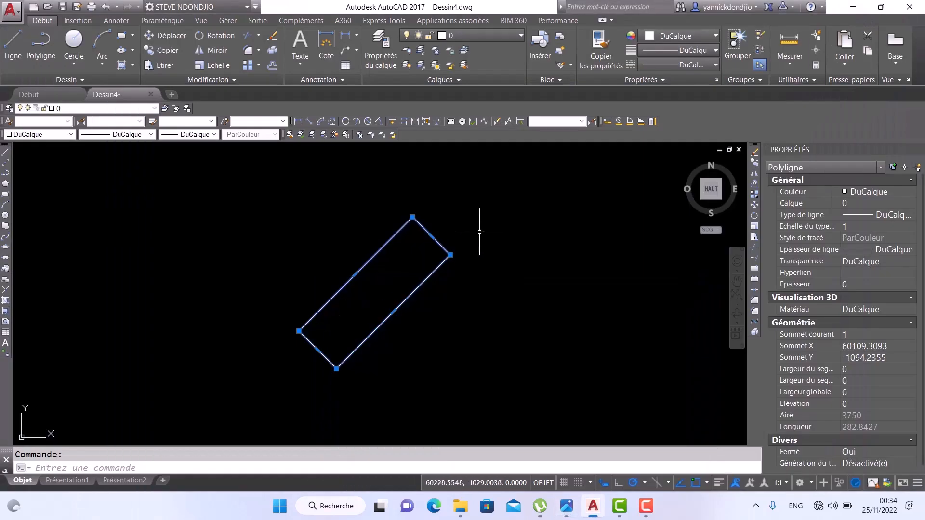
key("Delete")
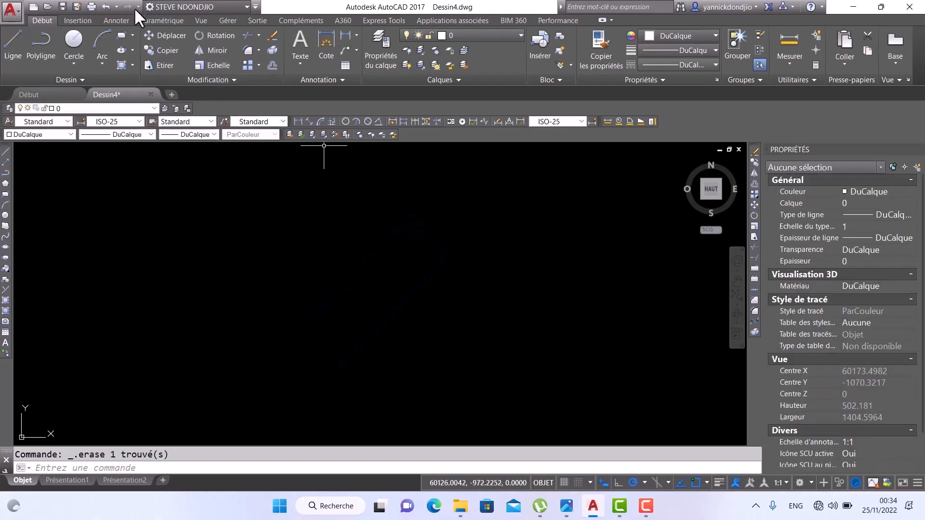
- Start a rectangle with the Chanfrein option, using a first chamfer distance of 30 and a second of 20
left_click(120, 36)
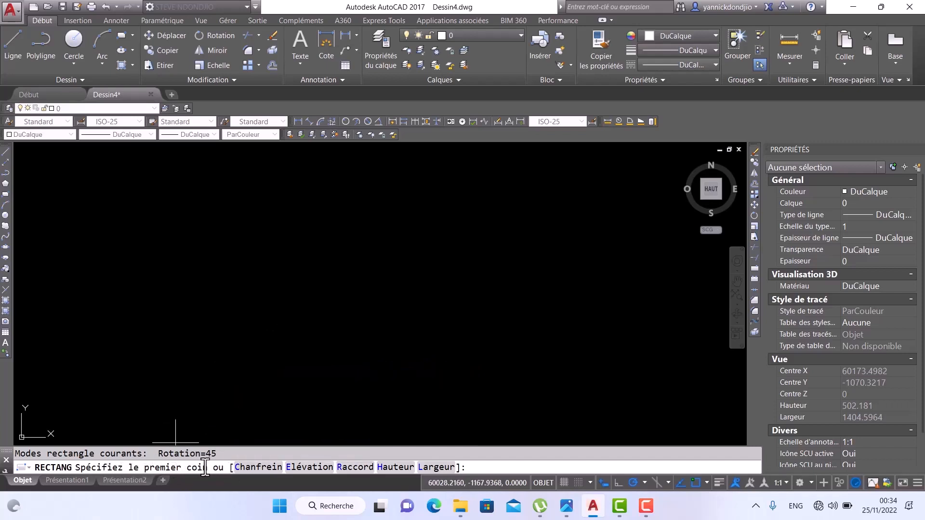
left_click(269, 469)
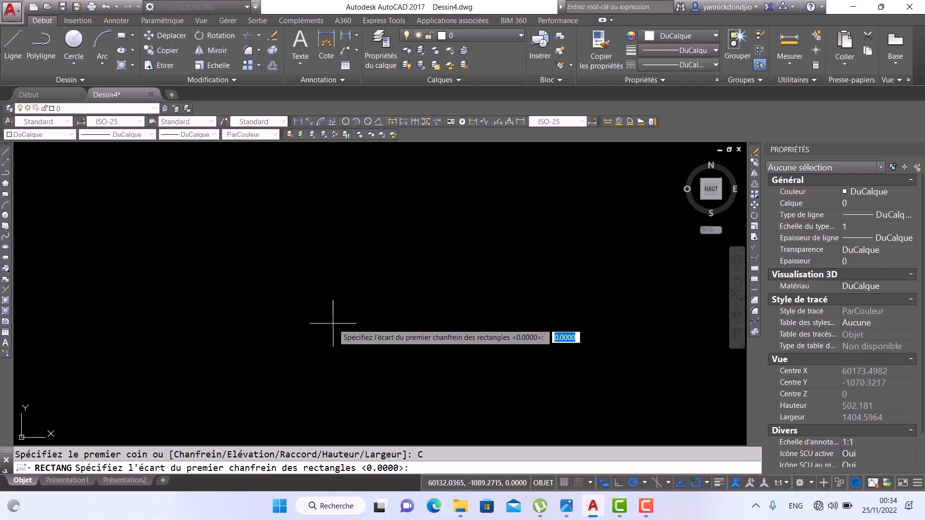
type("30")
key("Return")
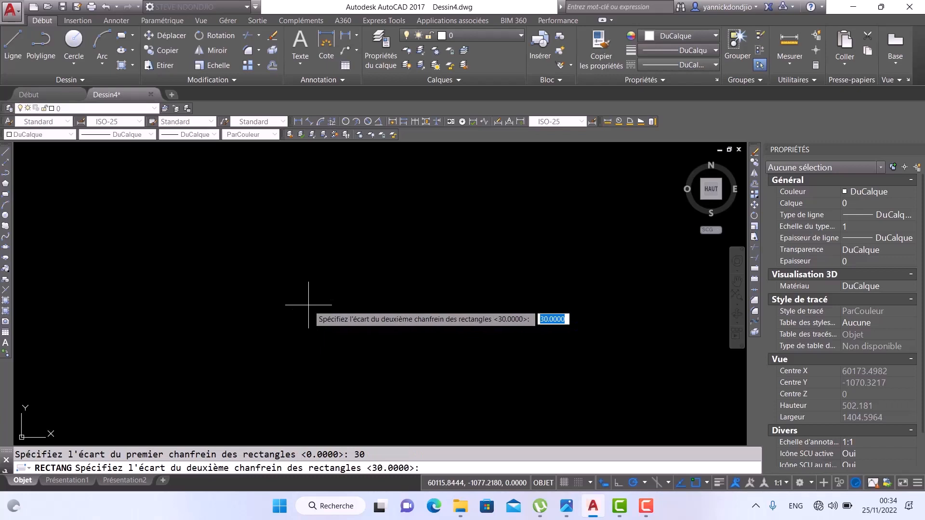
type("20")
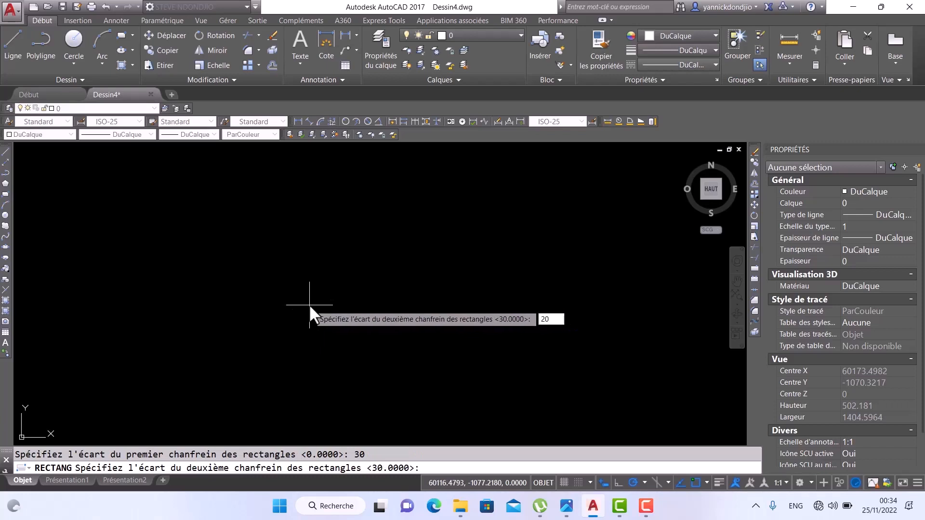
key("Return")
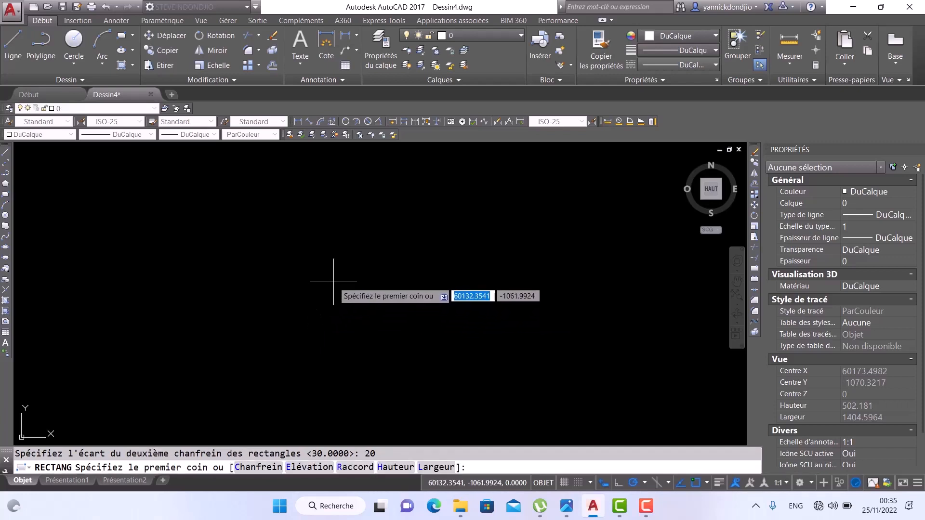
- Draw the chamfered rectangle from a picked first corner with a rotation of 0 and the other corner at relative offset 100,50
left_click(300, 312)
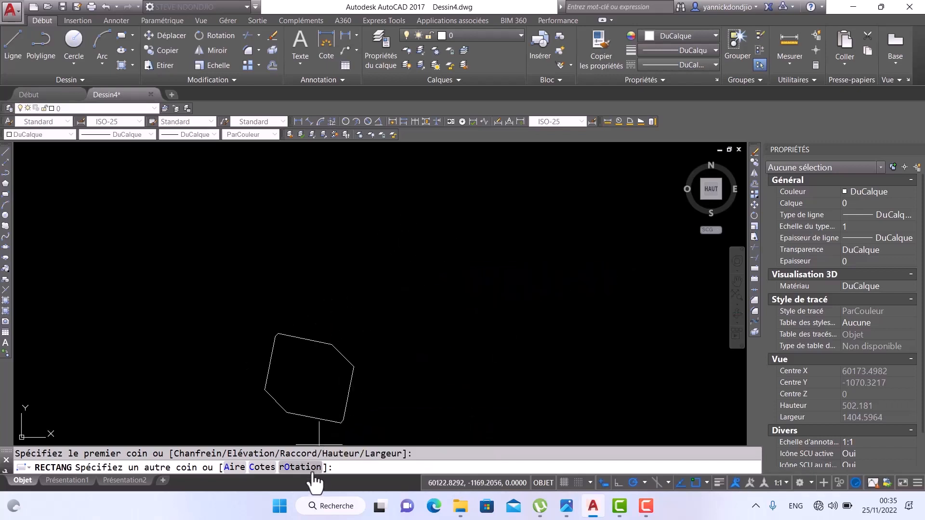
type("o")
key("Return")
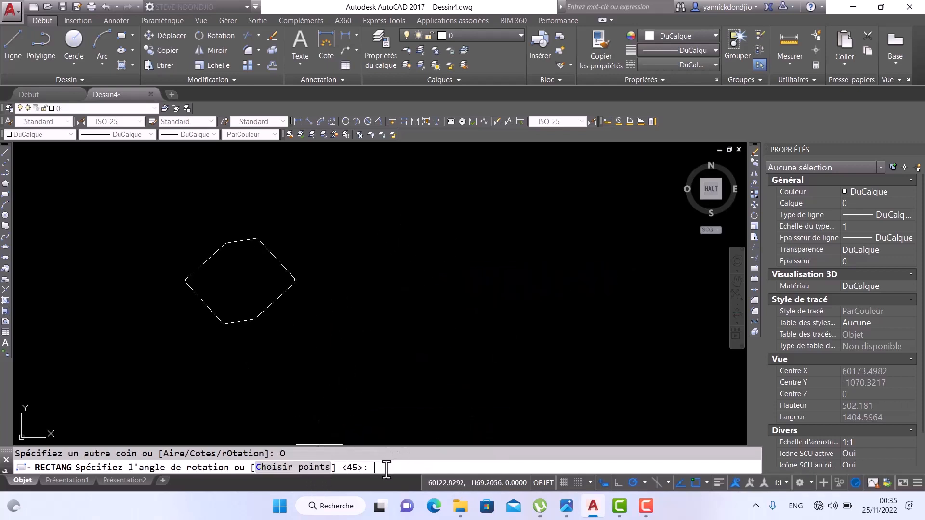
type("0")
key("Return")
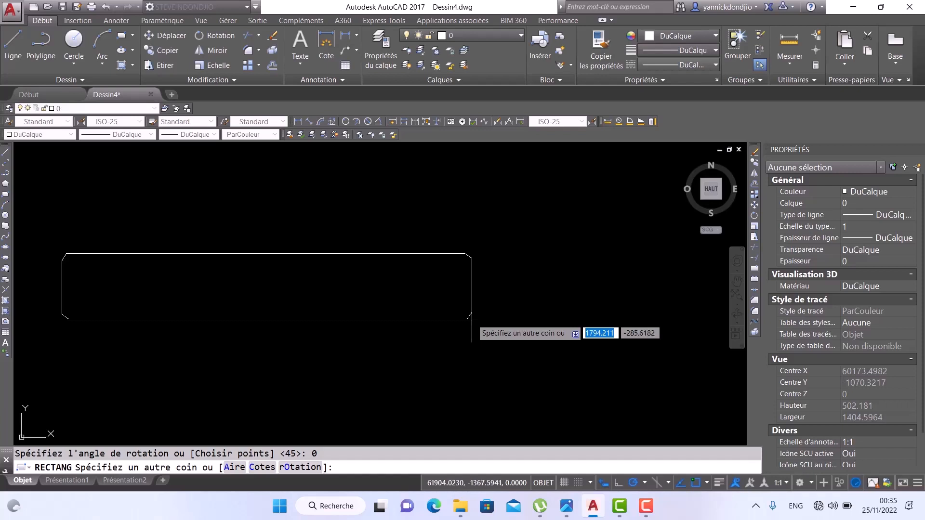
type("100")
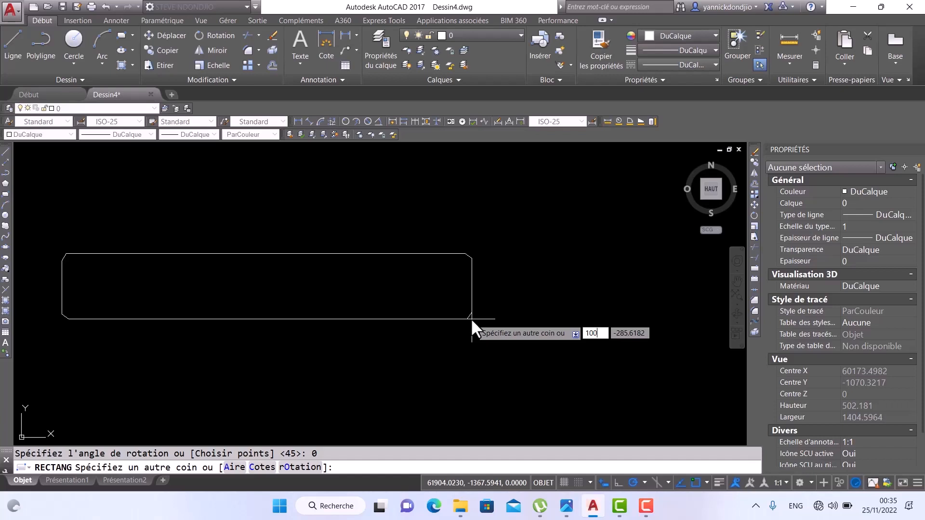
key("Tab")
type("50")
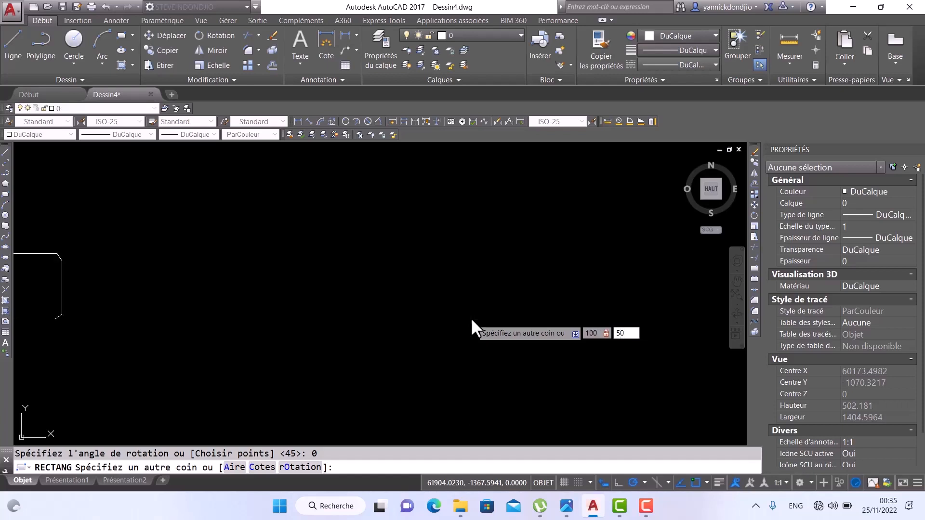
key("Return")
- Check the vertical extent of the chamfer at the rectangle's upper-right corner with a temporary dimension, without placing it
scroll(41, 207, "up", 4)
scroll(312, 243, "down", 3)
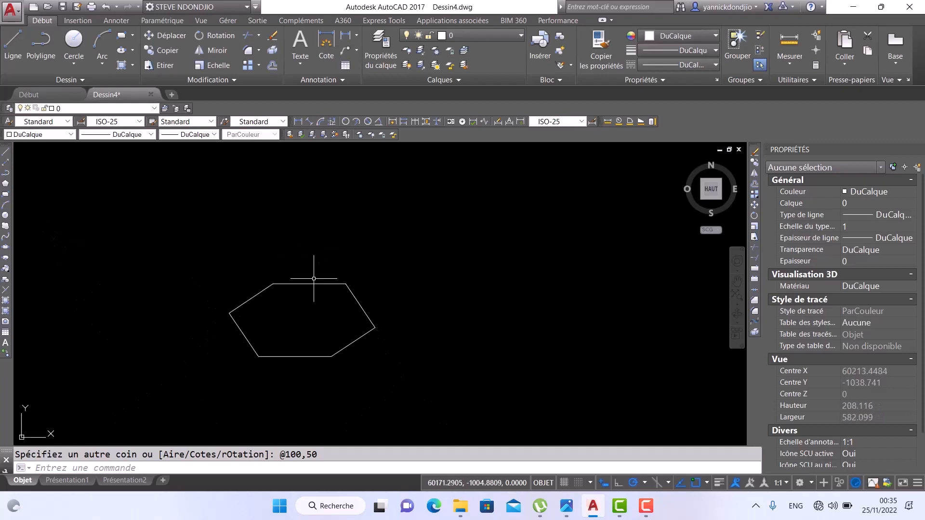
scroll(299, 344, "up", 5)
scroll(309, 346, "down", 2)
scroll(340, 381, "down", 2)
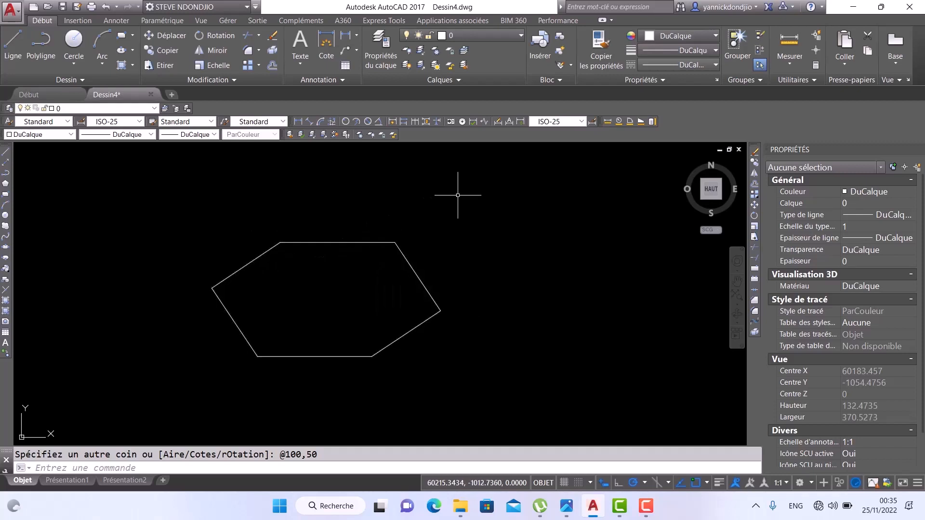
left_click(325, 50)
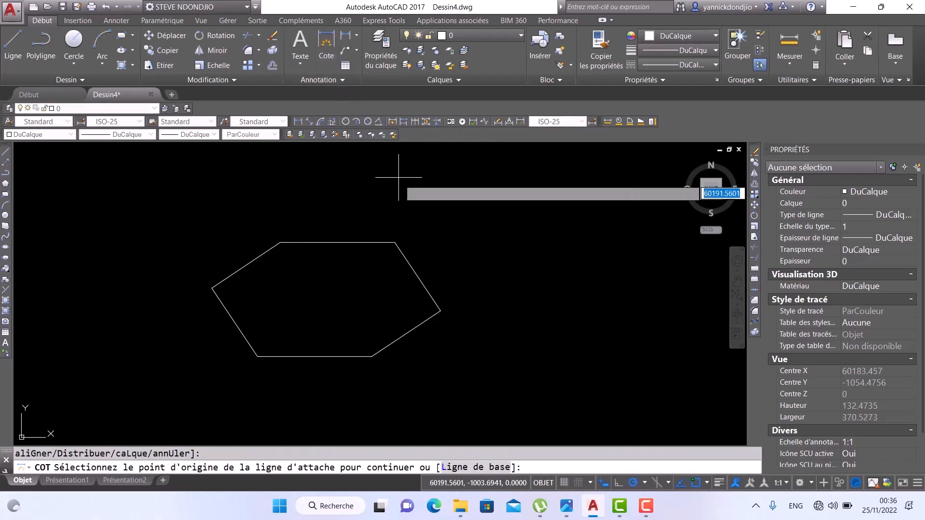
left_click(440, 311)
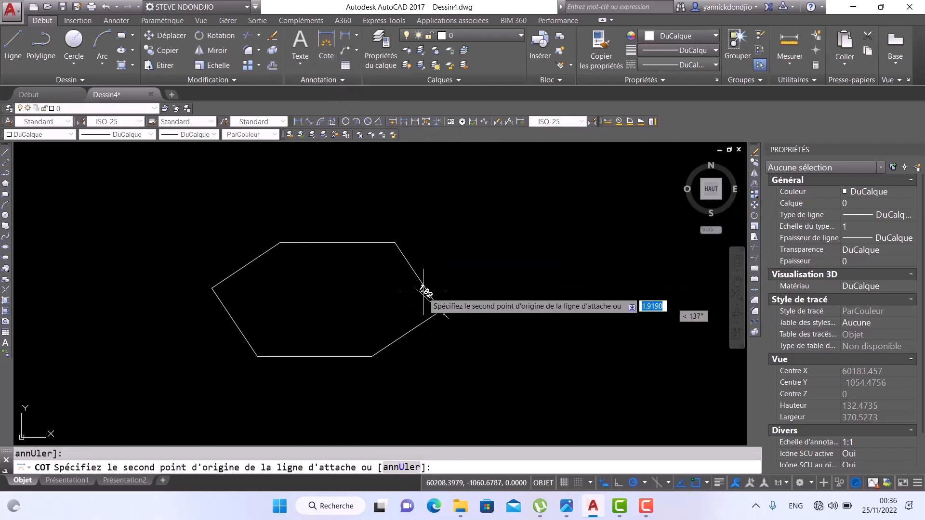
left_click(395, 242)
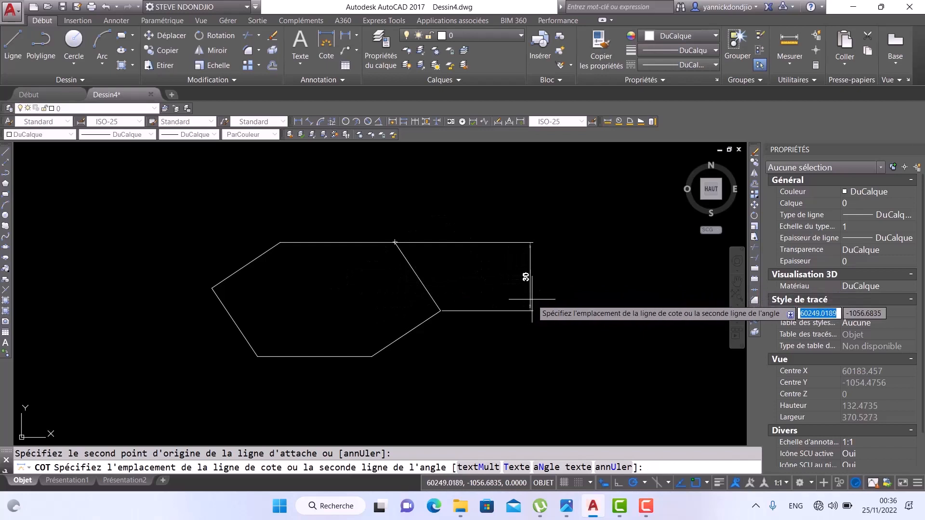
key("Escape")
left_click(504, 231)
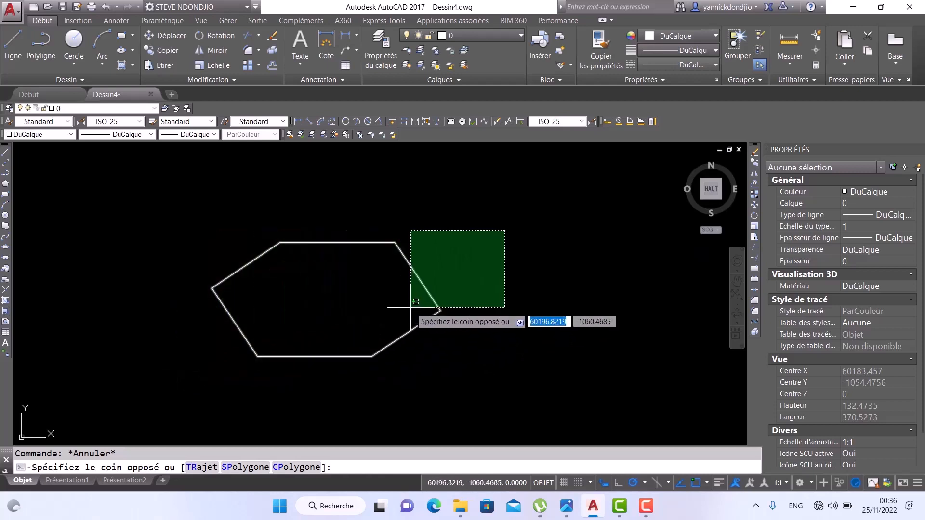
key("Escape")
- Start a new rectangle with the Chanfrein option, using a first chamfer distance of 10 and a second of 5
scroll(267, 254, "down", 2)
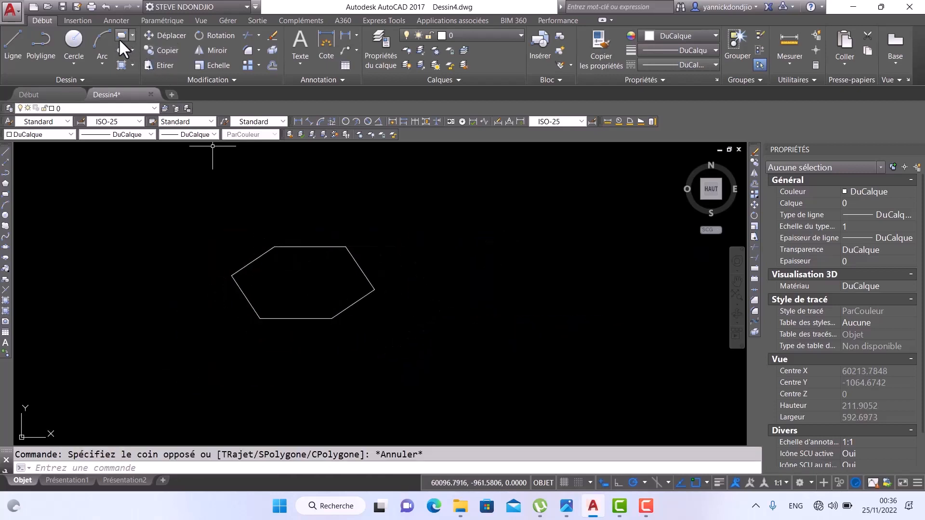
key("Escape")
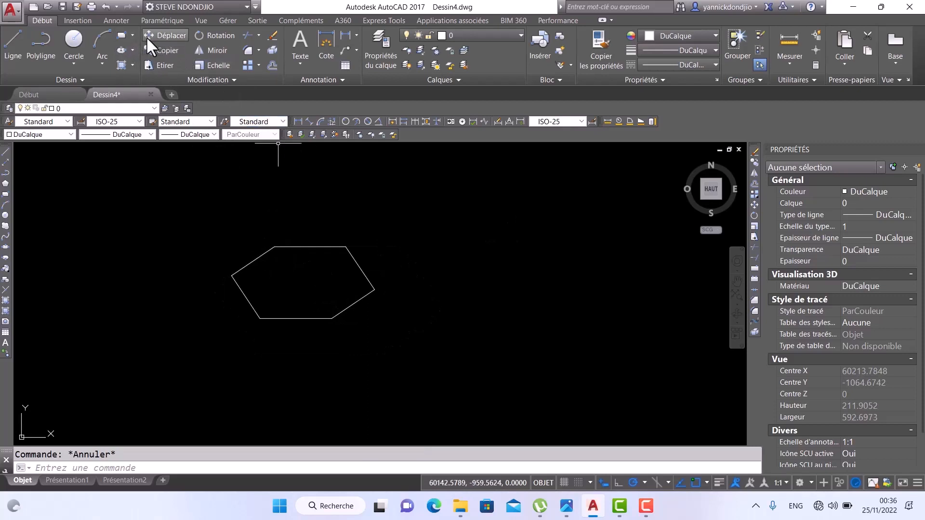
left_click(121, 36)
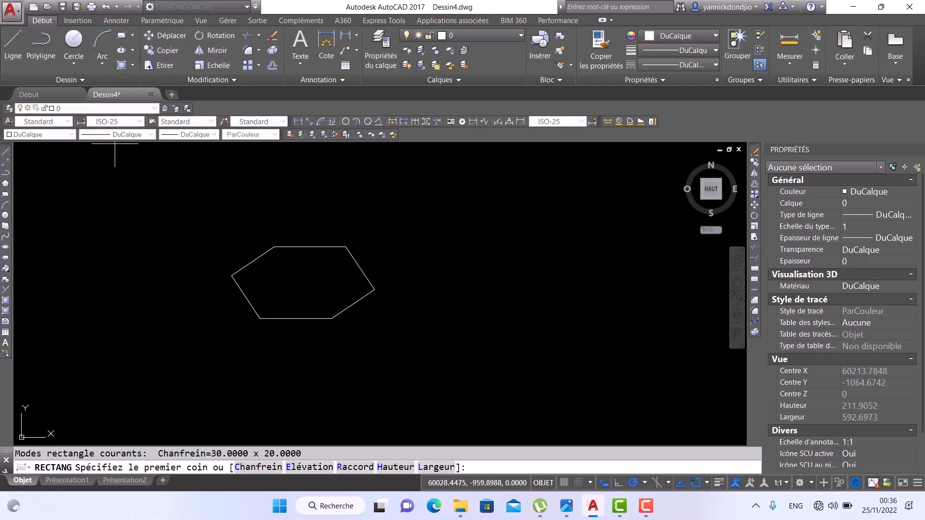
scroll(145, 217, "down", 2)
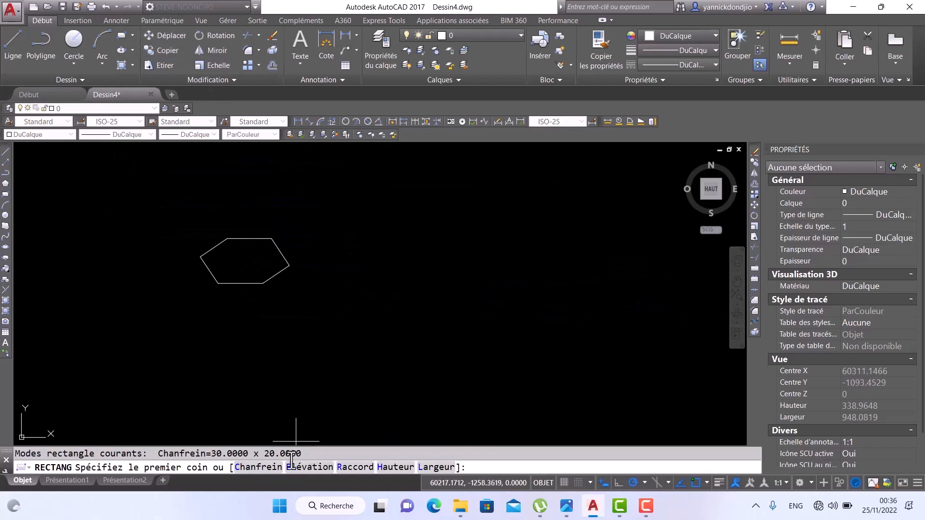
left_click(260, 468)
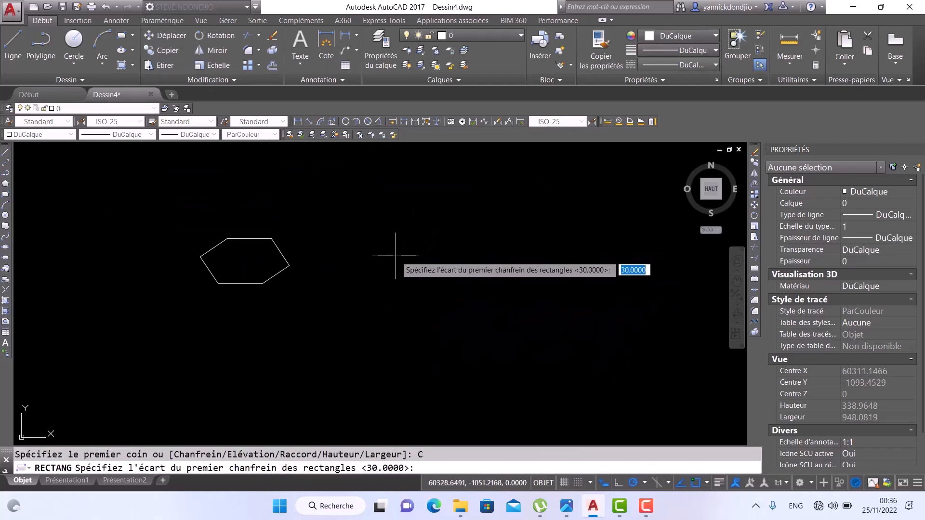
type("10")
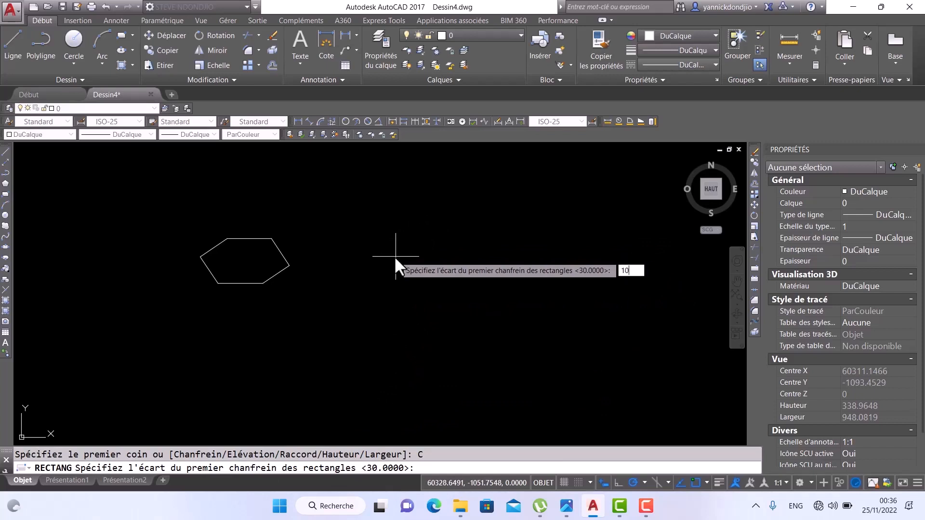
key("Return")
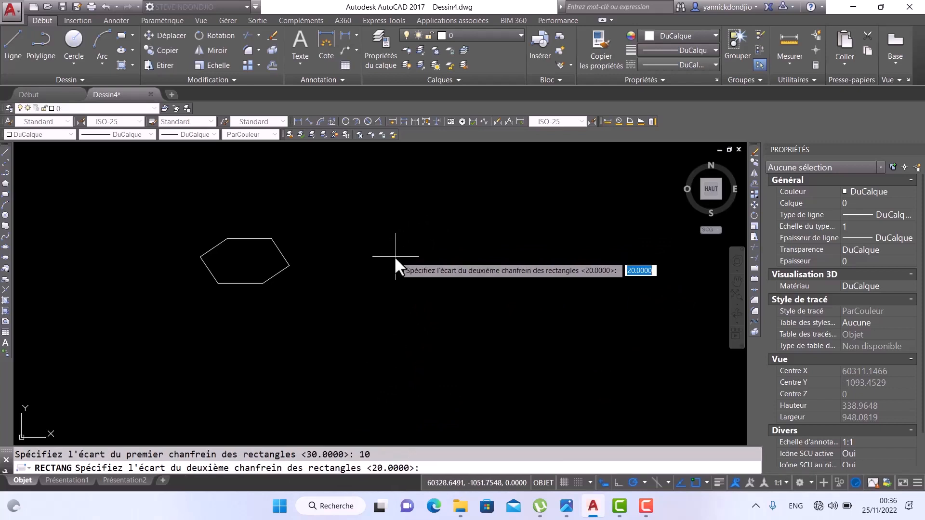
key("Return")
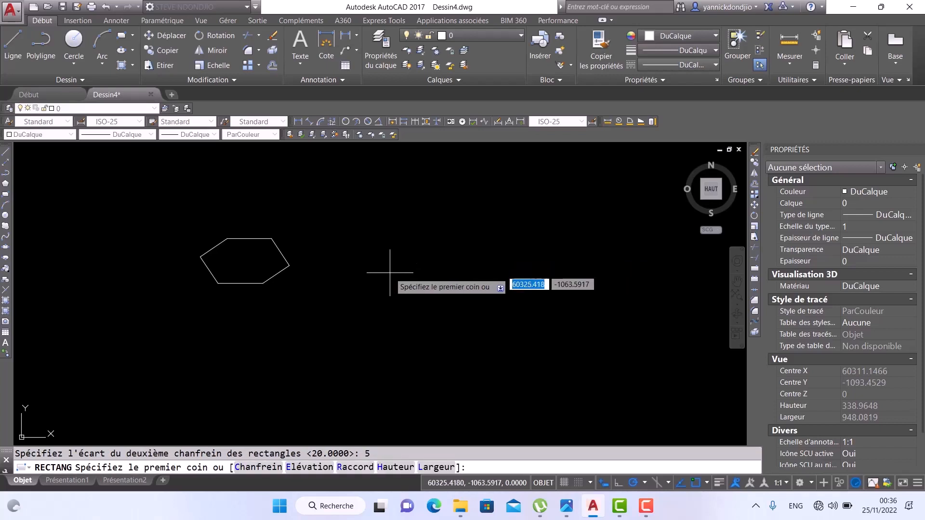
- Draw the chamfered rectangle beside the existing one from a picked first corner, with the other corner at relative offset 100,50
left_click(374, 299)
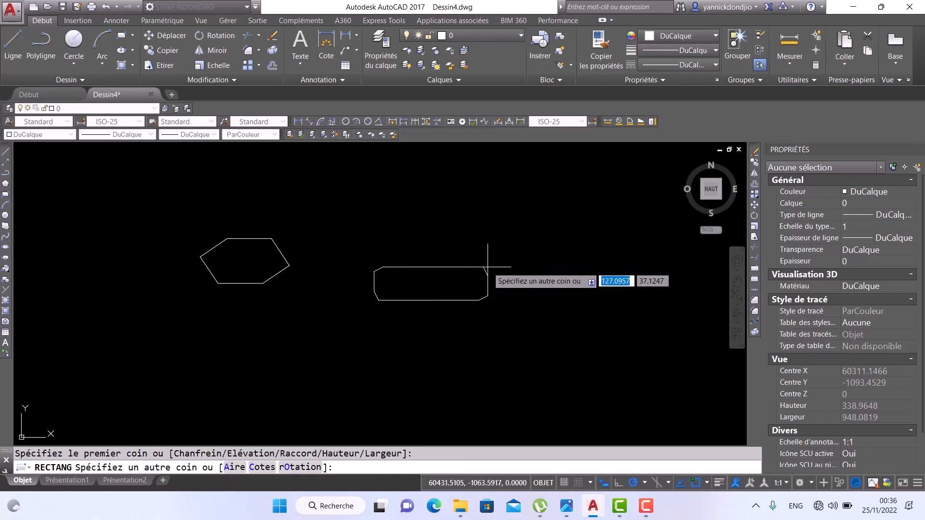
type("100")
key("Tab")
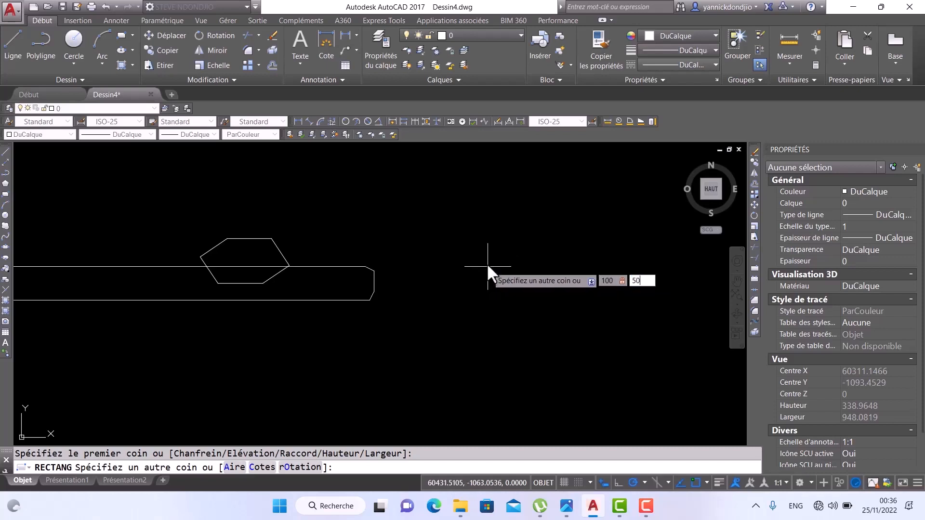
type("50")
key("Return")
scroll(397, 276, "up", 2)
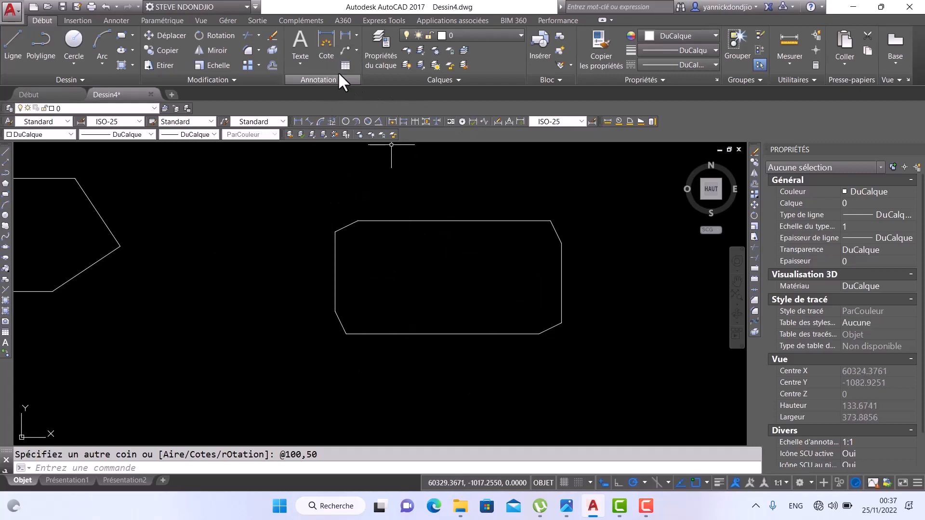
- Dimension the vertical extent of the chamfer at the new rectangle's upper-right corner, placing the dimension outside the shape
left_click(319, 39)
scroll(561, 211, "up", 5)
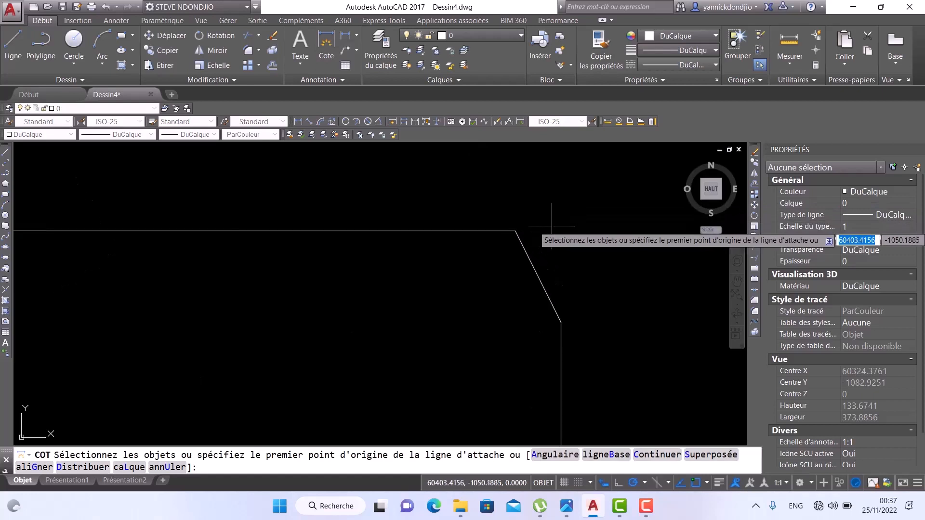
left_click(515, 231)
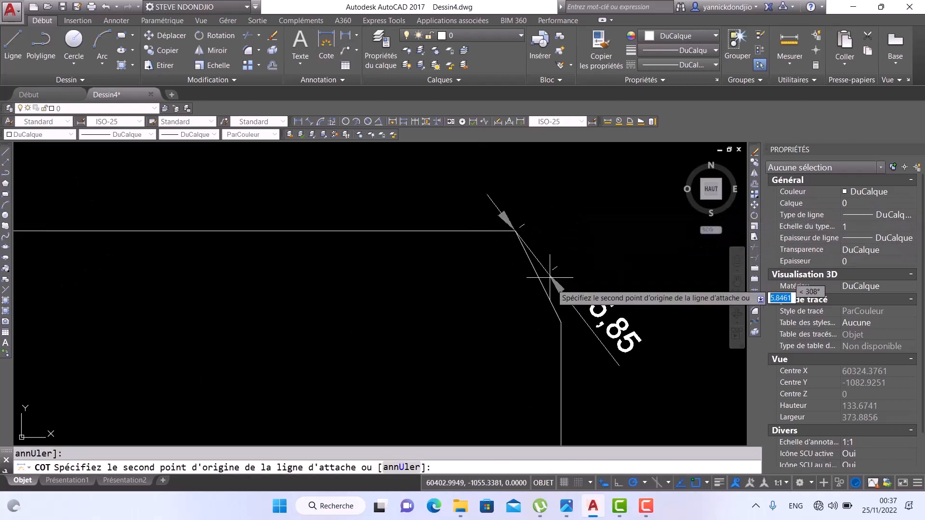
left_click(561, 322)
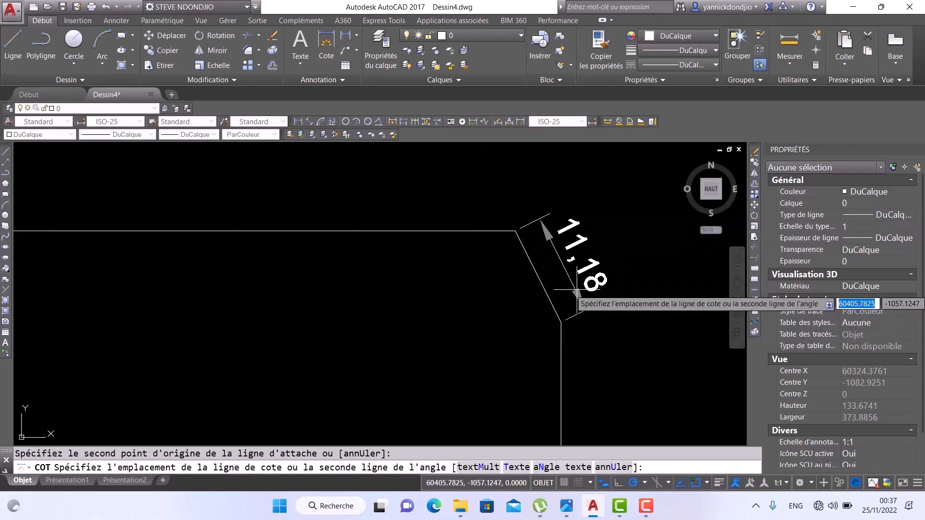
left_click(658, 315)
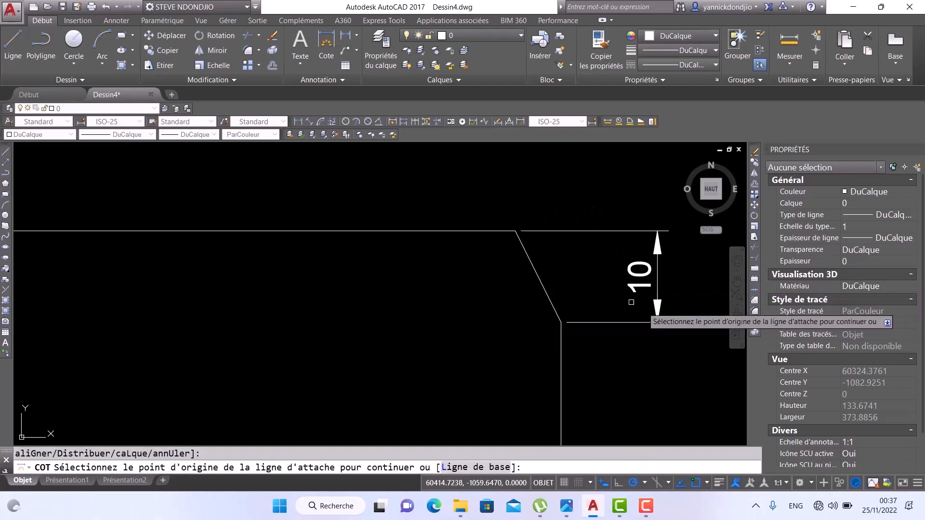
- Dimension the horizontal extent of the same upper-right chamfer, placing the dimension above the rectangle
left_click(561, 323)
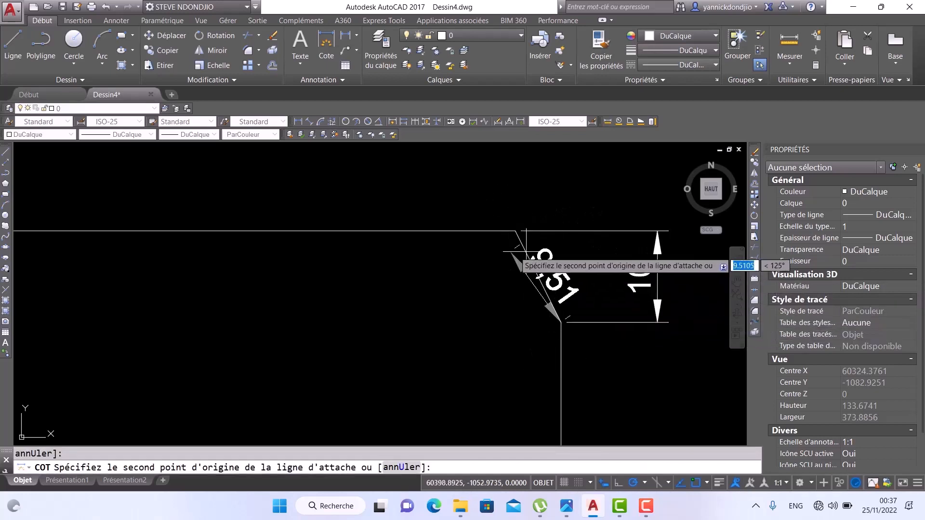
left_click(515, 231)
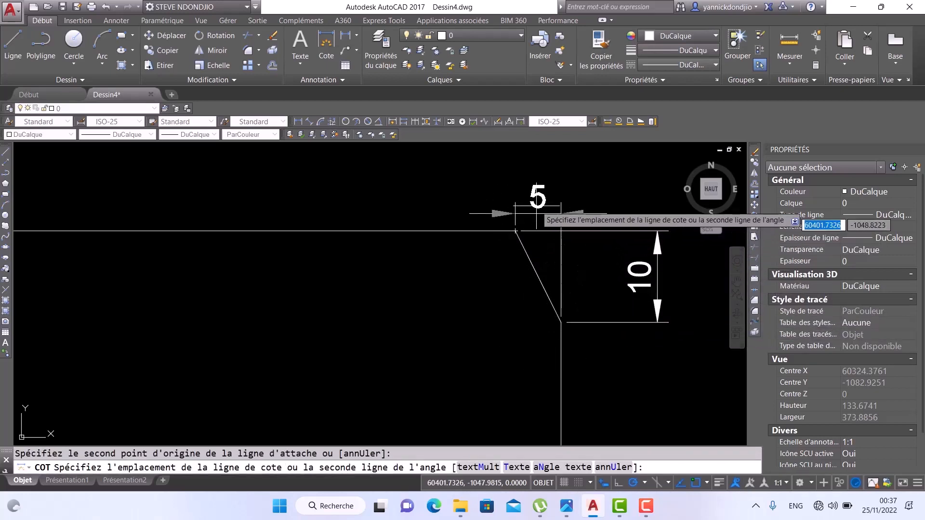
left_click(525, 182)
scroll(532, 194, "down", 6)
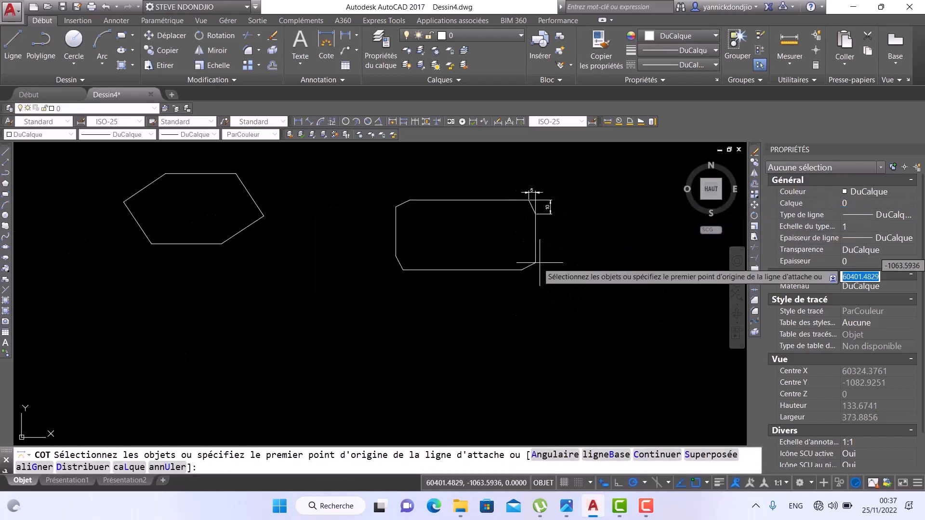
key("Escape")
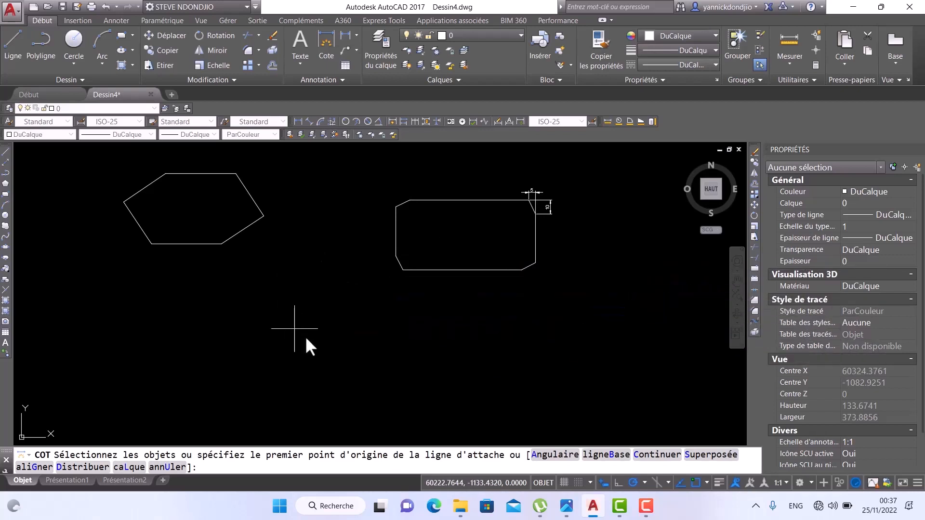
- Check the Élévation method on the 3.png slide and return to the AutoCAD drawing
left_click(564, 507)
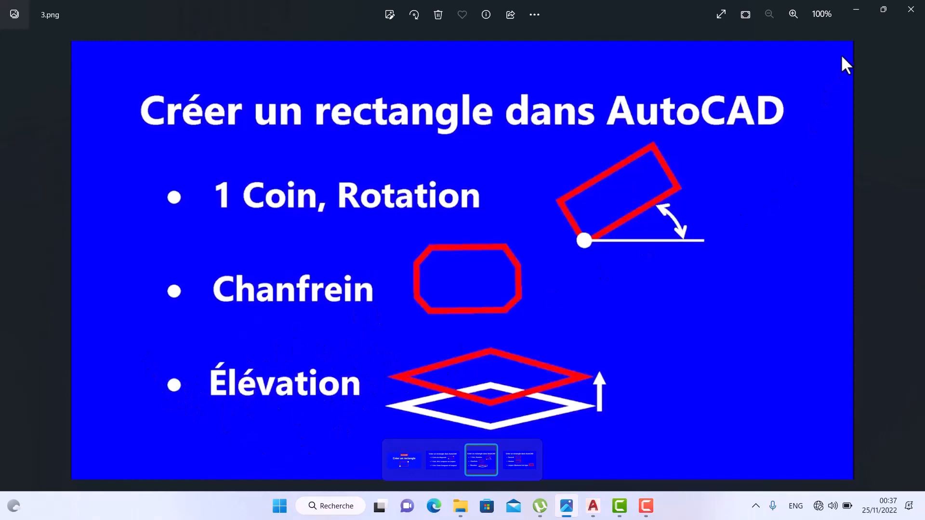
left_click(856, 17)
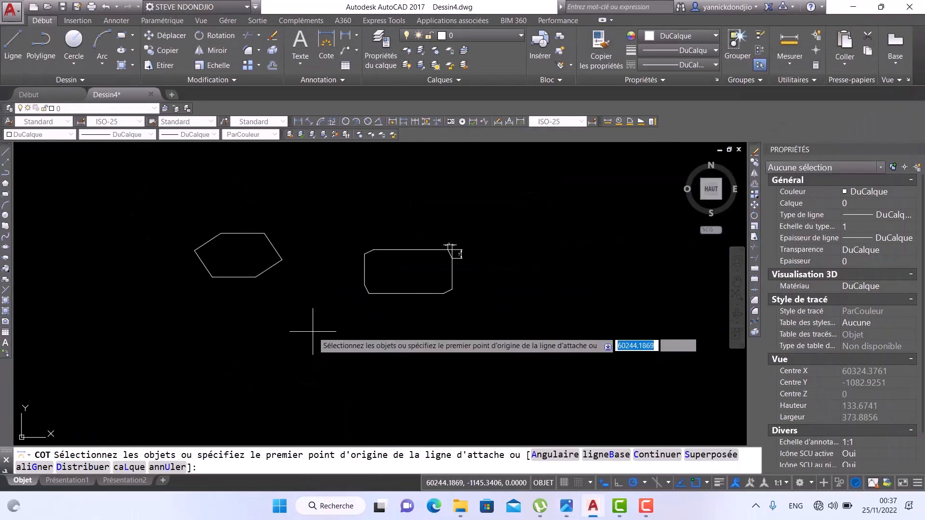
scroll(332, 338, "up", 2)
scroll(332, 338, "down", 6)
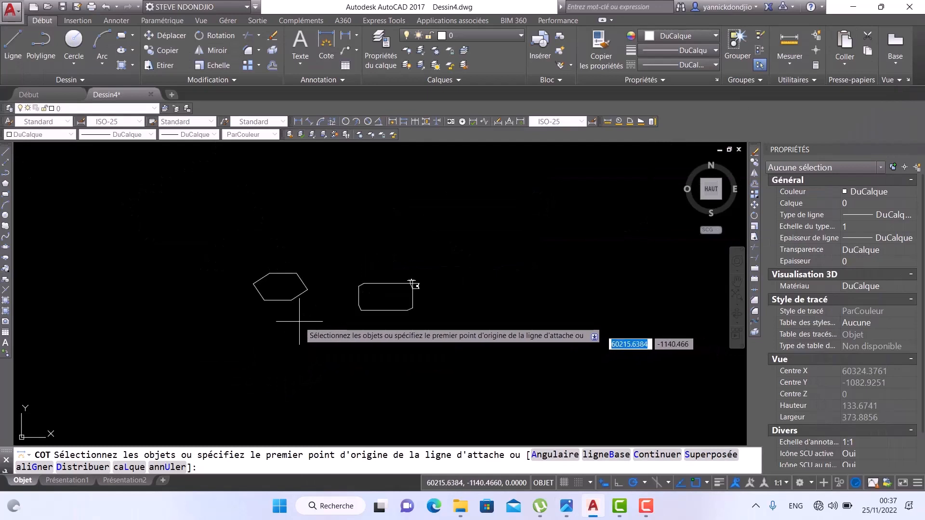
- Draw a larger base rectangle of about 475 by 156 beside the dimensioned one, keeping the current chamfer distances
left_click(121, 34)
scroll(227, 286, "down", 4)
left_click(343, 300)
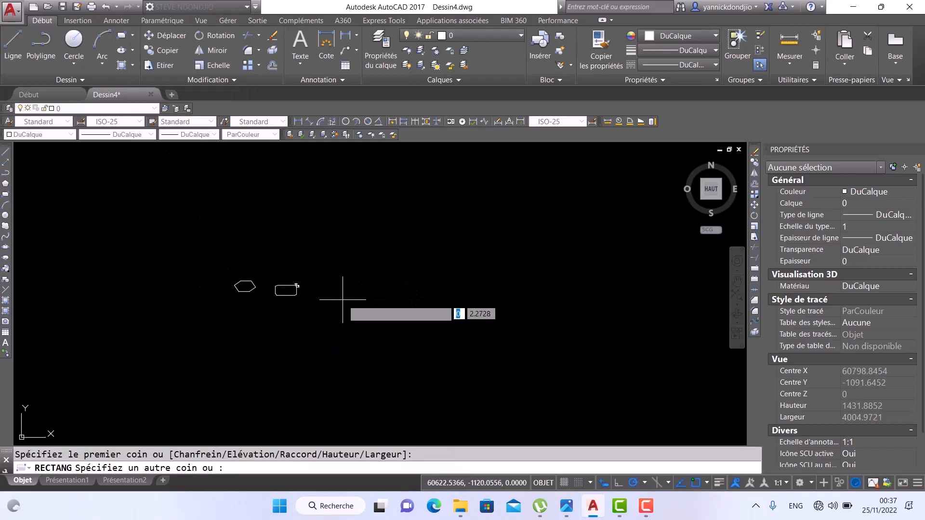
scroll(444, 332, "up", 5)
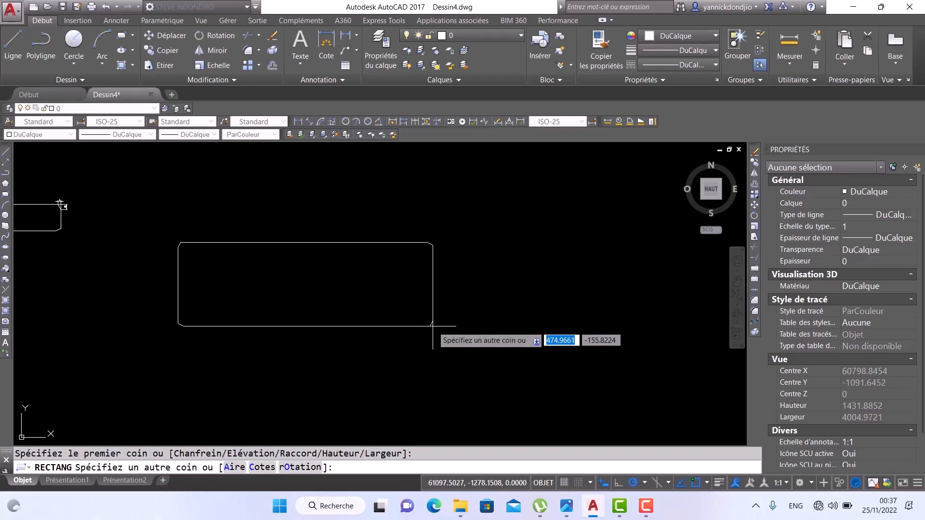
left_click(432, 326)
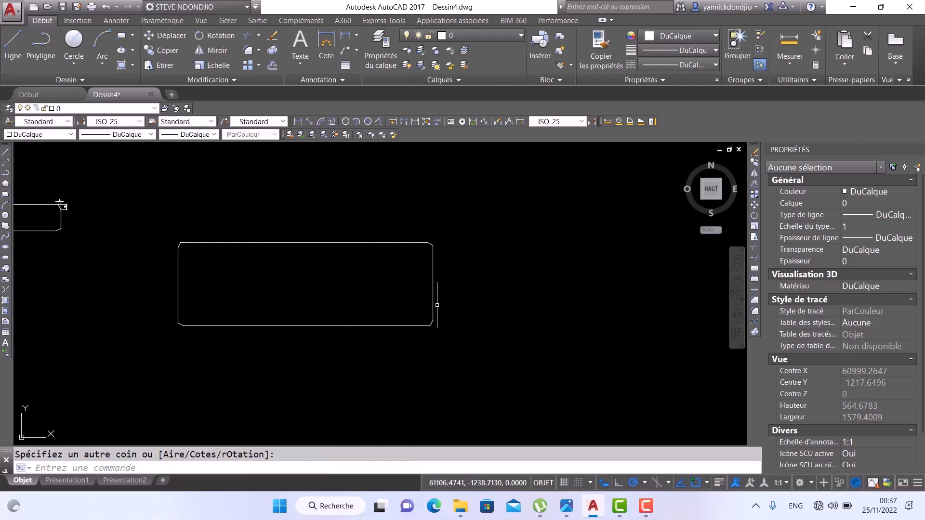
scroll(391, 294, "up", 2)
scroll(481, 305, "down", 2)
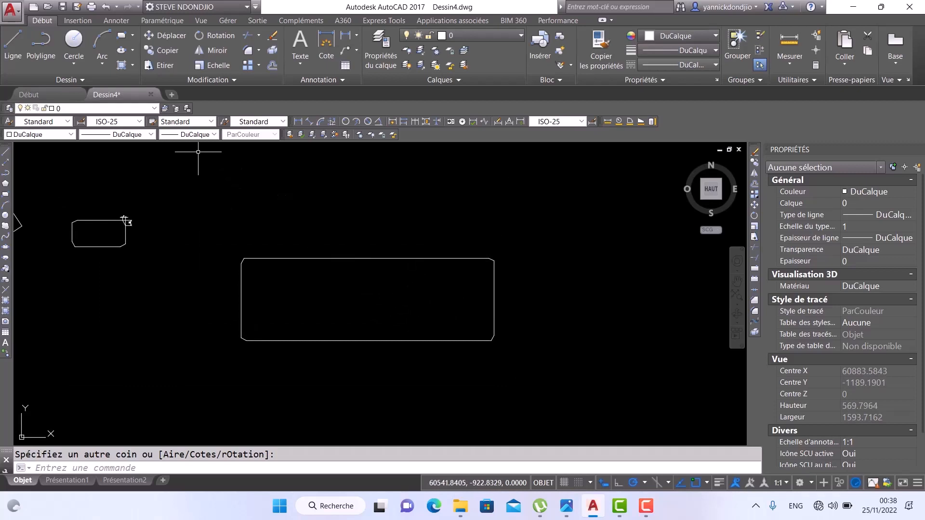
left_click(122, 35)
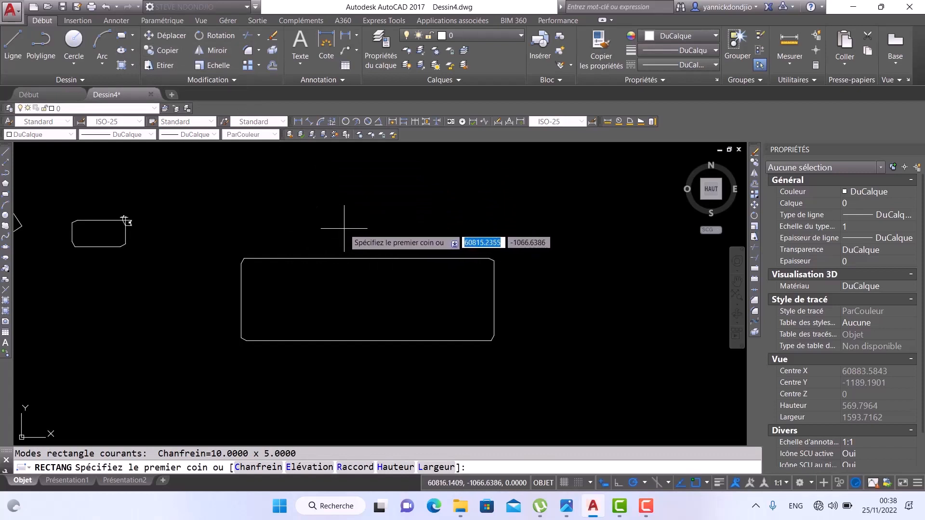
left_click(347, 230)
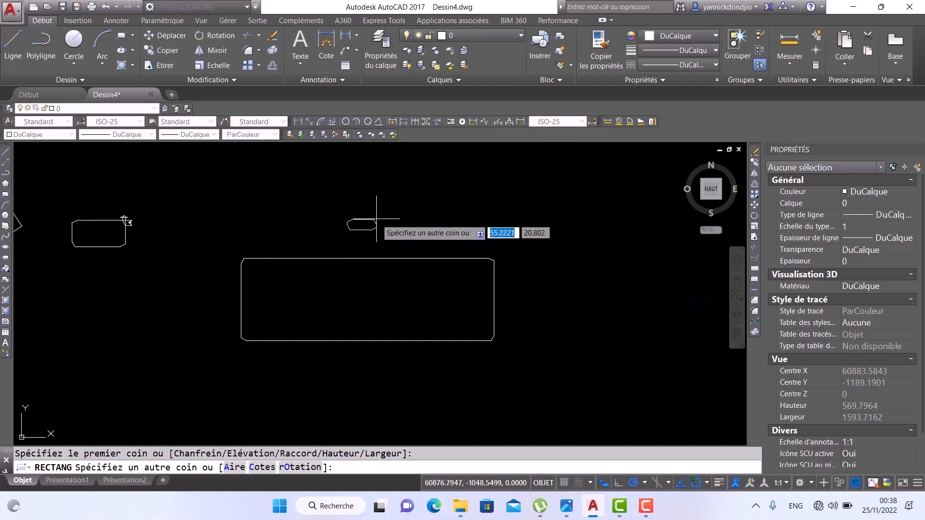
key("Escape")
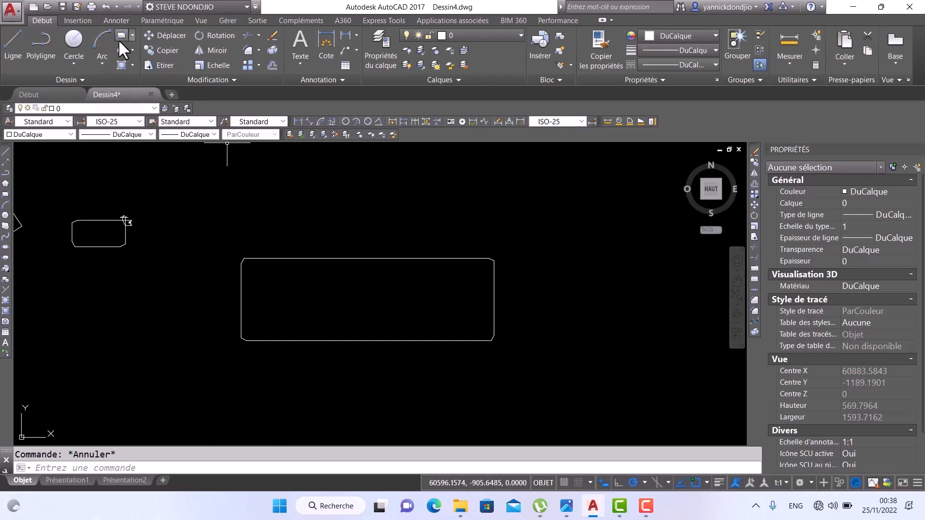
- Start a rectangle with the Elévation option and set its elevation to 25
left_click(121, 36)
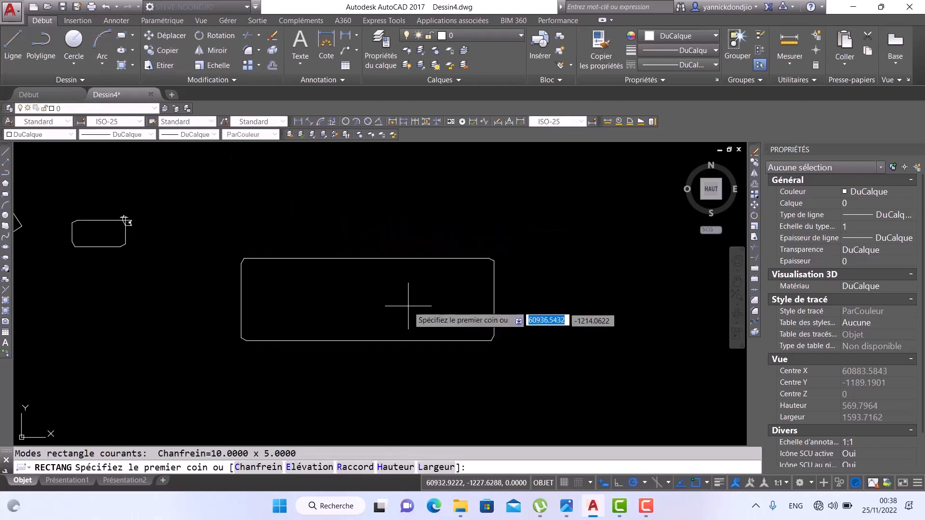
left_click(310, 468)
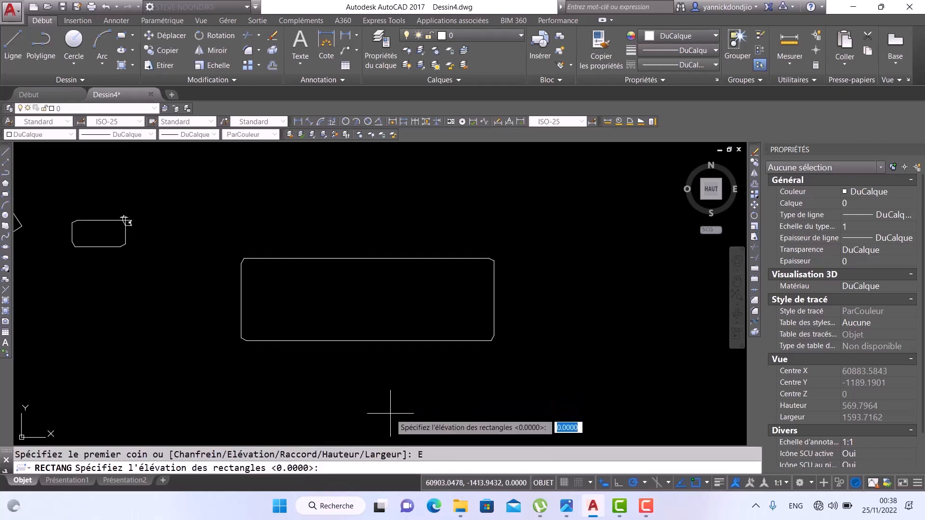
type("25")
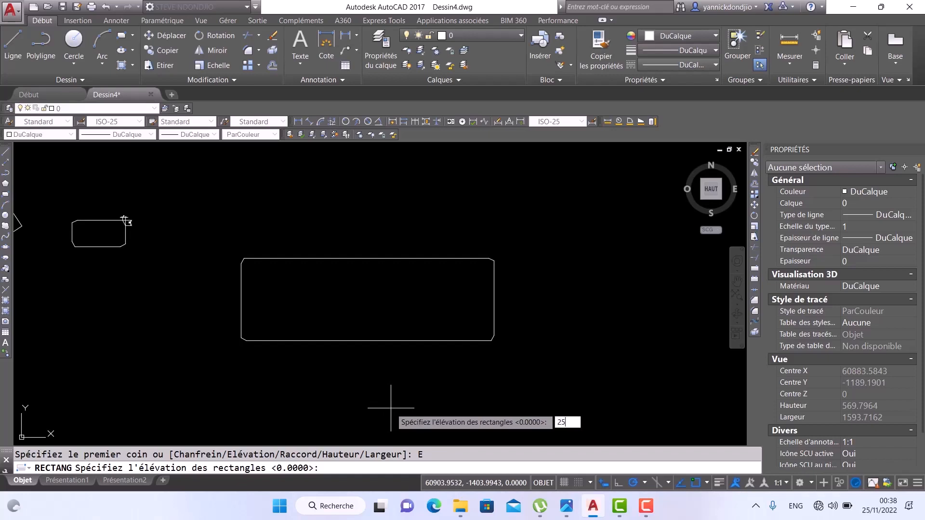
key("Return")
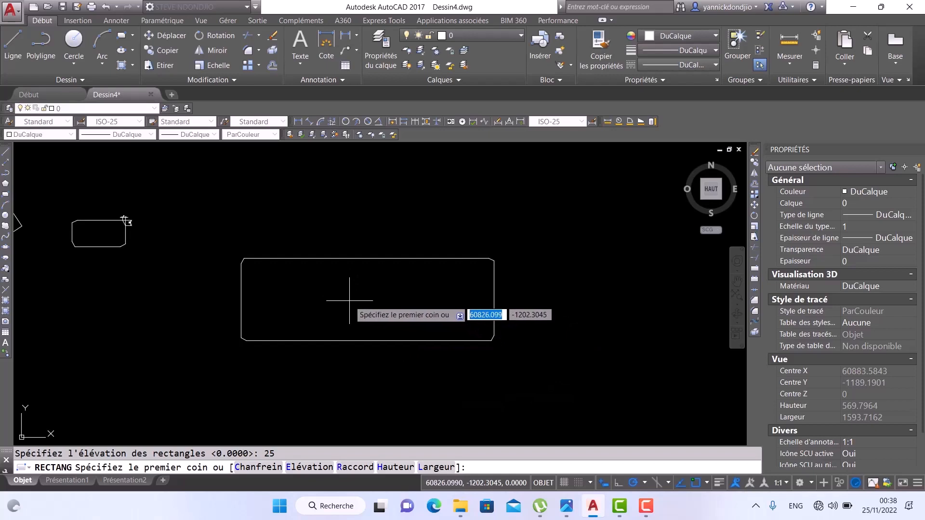
- Draw the elevated rectangle 100 wide by 50 high, starting from a corner point inside the larger base rectangle
left_click(349, 301)
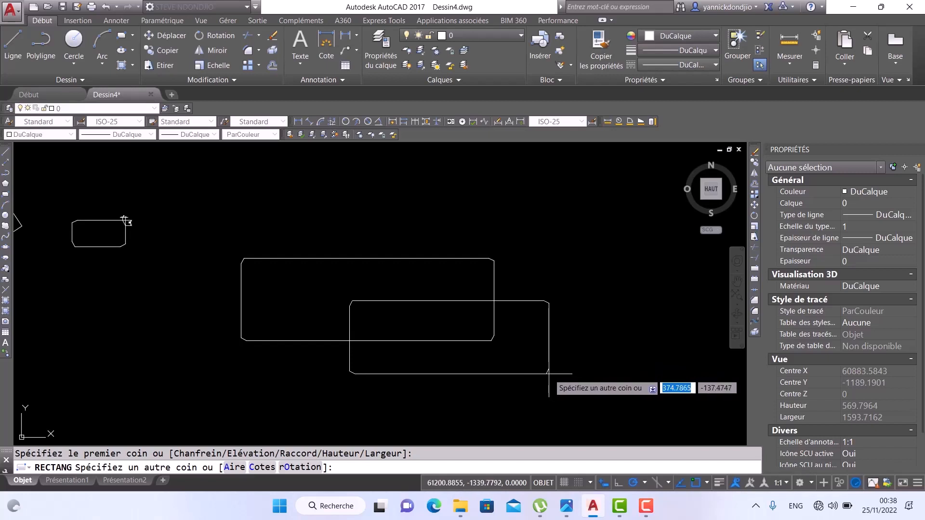
type("00")
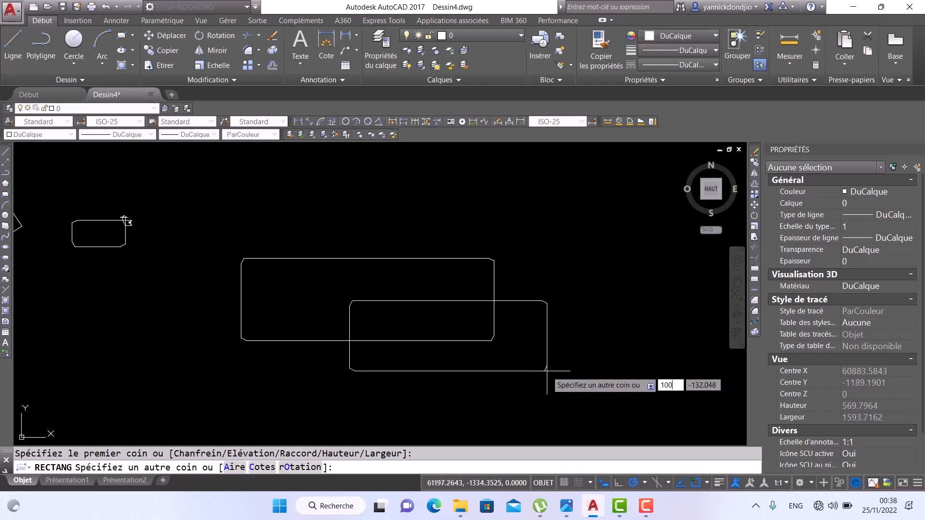
key("Tab")
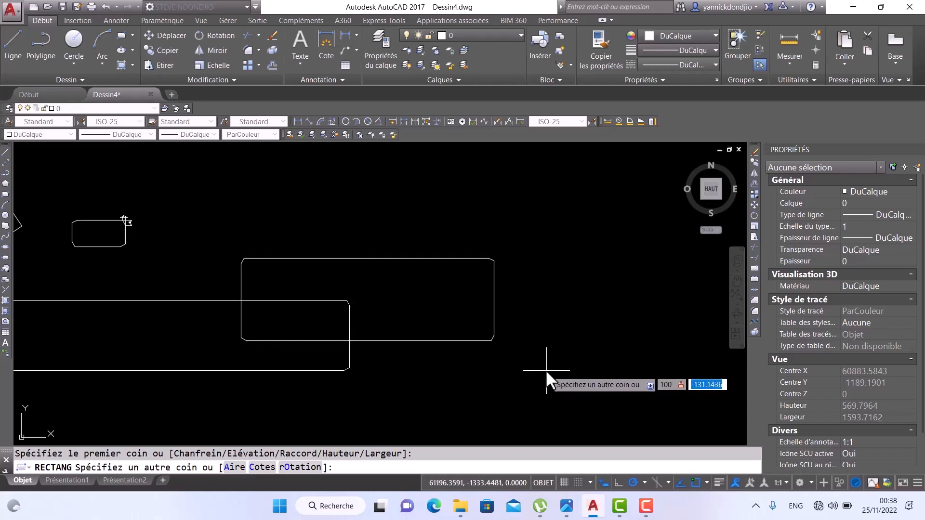
type("50")
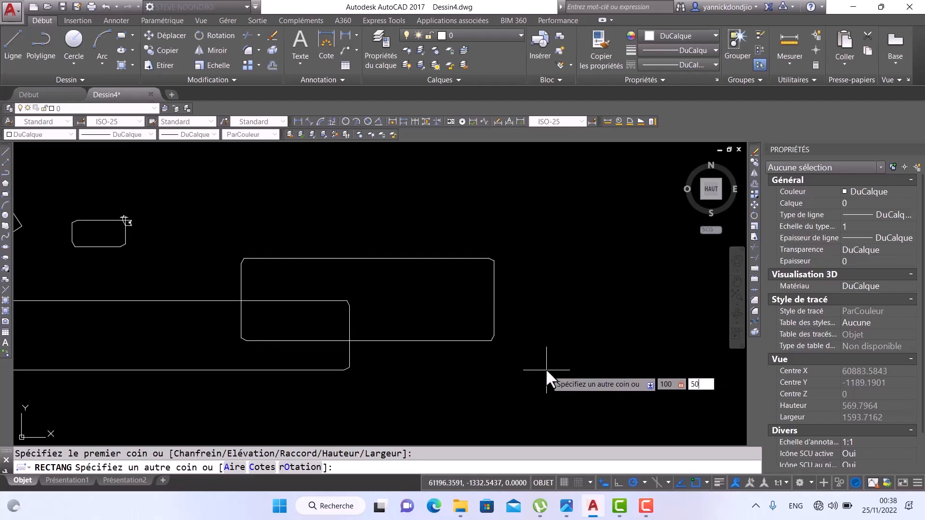
key("Return")
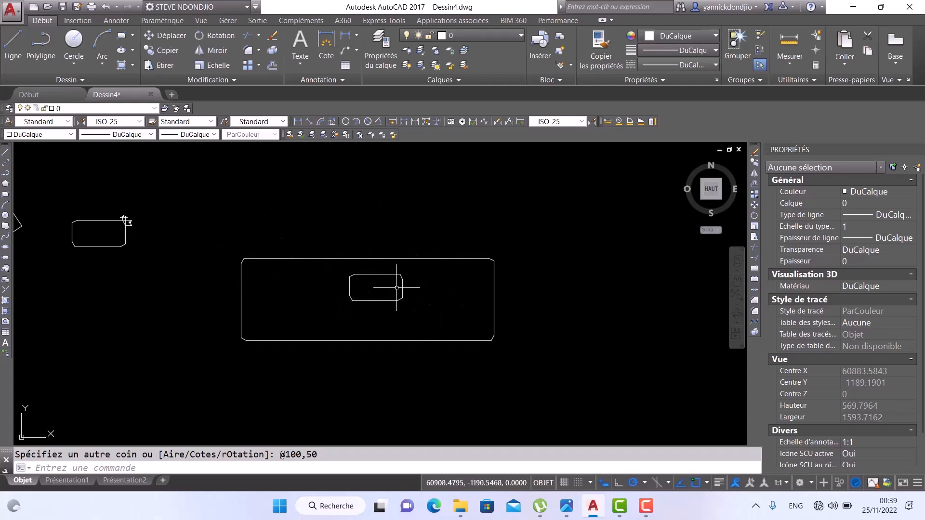
- Examine the elevated rectangle against the base rectangle in isometric and edge-on 3D views, and return to the top view
left_click(701, 197)
scroll(519, 245, "up", 3)
scroll(337, 166, "up", 2)
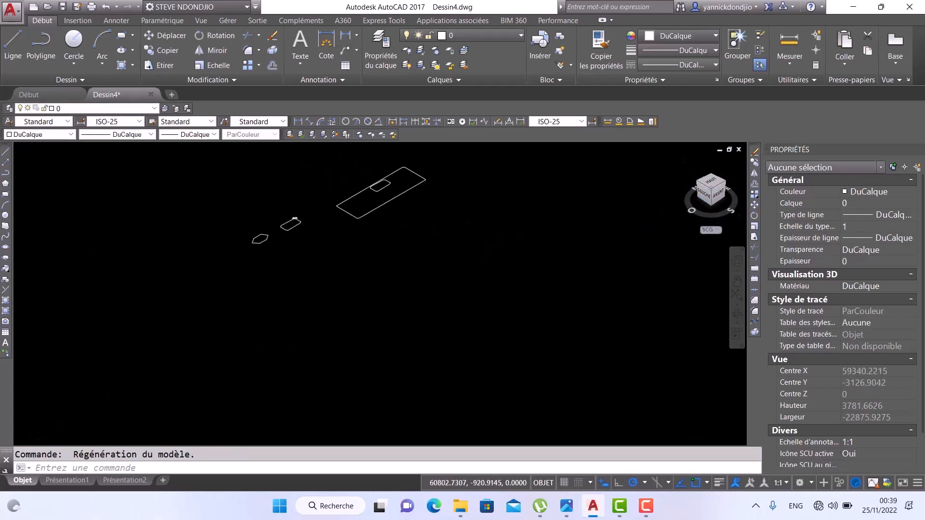
scroll(355, 165, "up", 3)
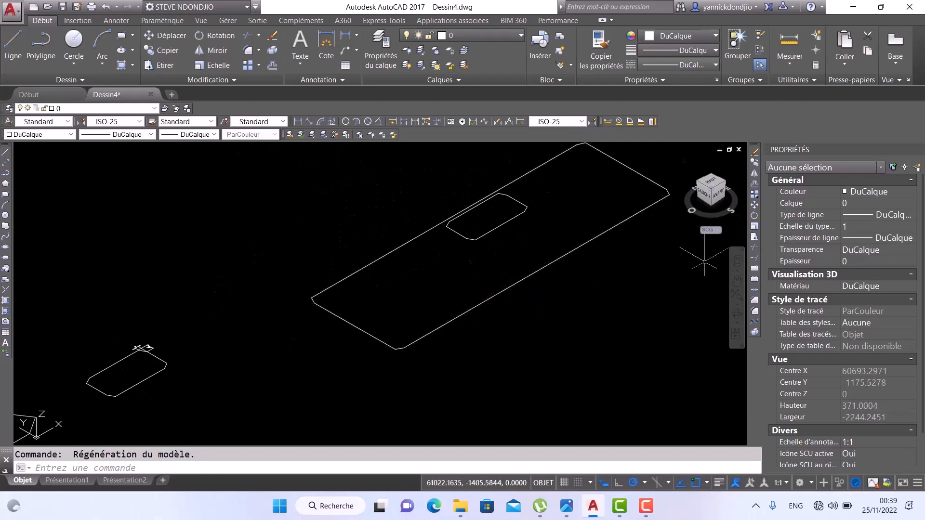
left_click(736, 311)
left_click_drag(566, 328, 468, 325)
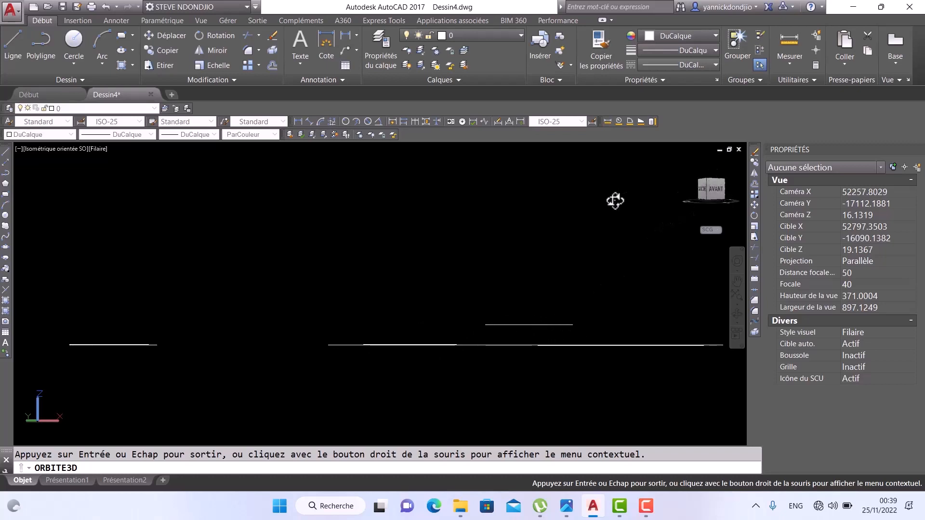
left_click_drag(516, 256, 476, 306)
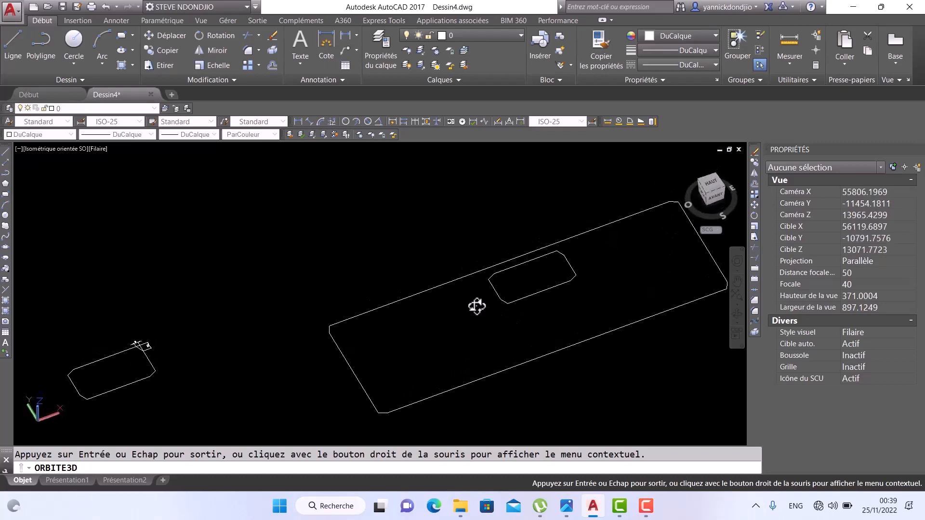
key("Escape")
left_click(708, 183)
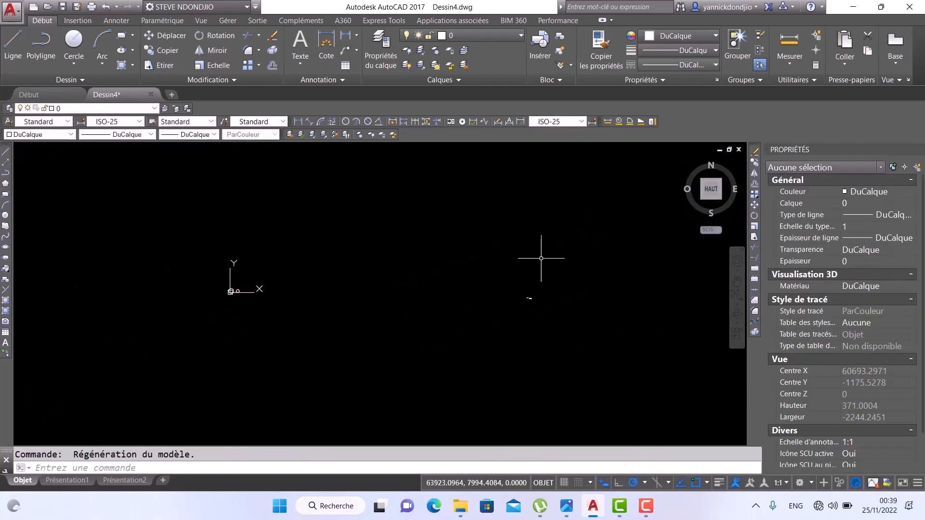
- Erase all the chamfered rectangles together with their dimensions from the drawing
scroll(594, 297, "down", 10)
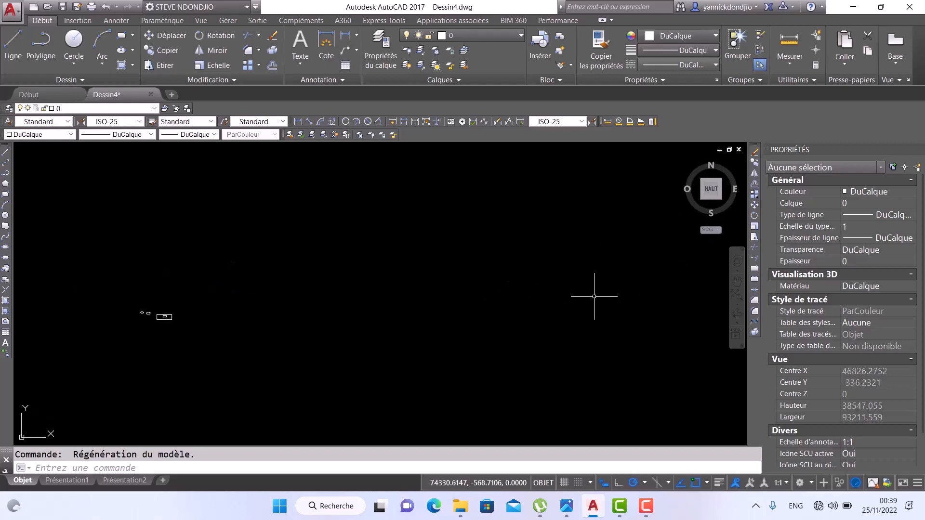
scroll(131, 314, "up", 6)
scroll(238, 319, "up", 4)
scroll(564, 277, "down", 6)
scroll(481, 312, "up", 9)
scroll(400, 375, "down", 4)
left_click(594, 269)
left_click(287, 367)
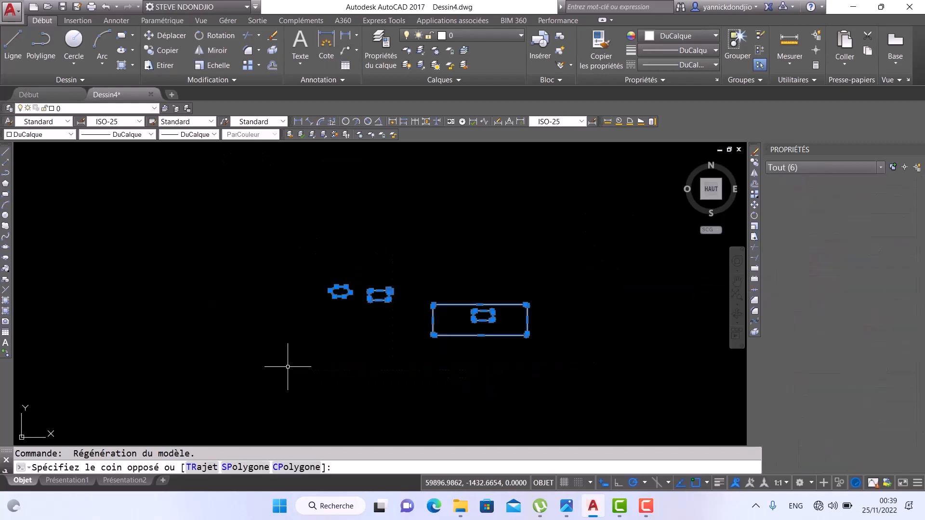
key("Delete")
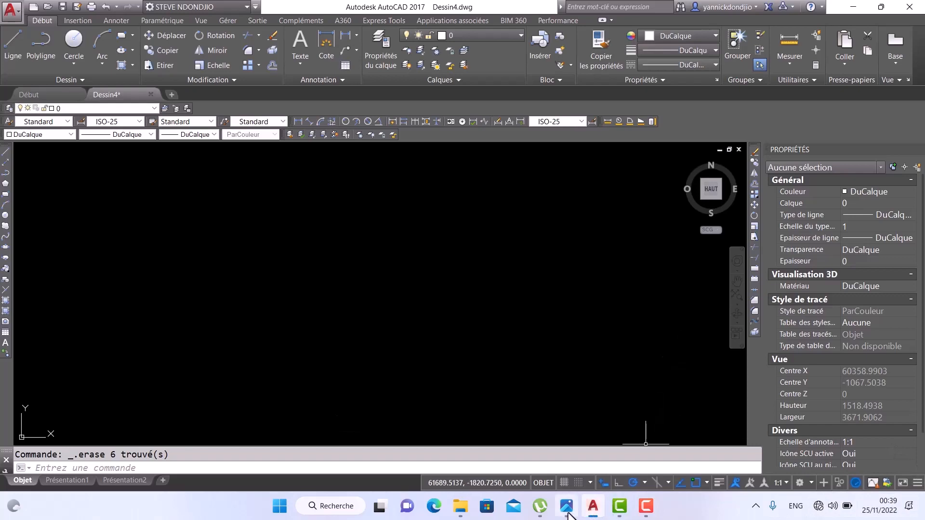
- Check the Raccord method on the 4.png slide and return to the AutoCAD drawing
left_click(567, 506)
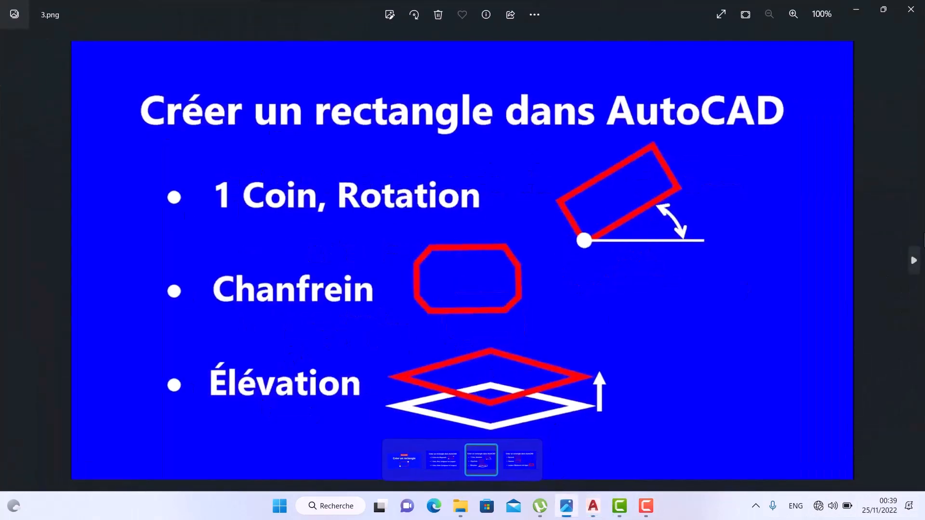
left_click(915, 262)
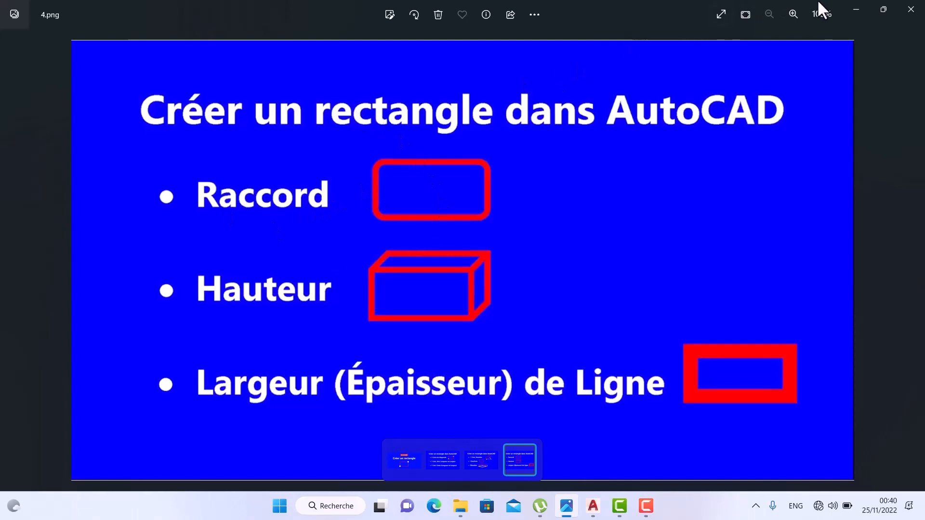
left_click(855, 11)
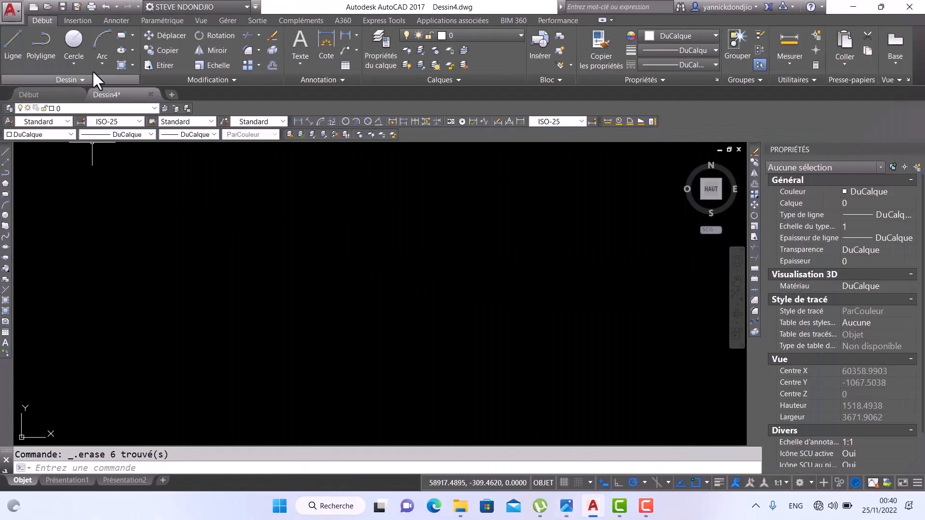
- Draw a 100 by 50 rectangle with the Fillet (Raccord) option, using a corner radius of 5
left_click(120, 35)
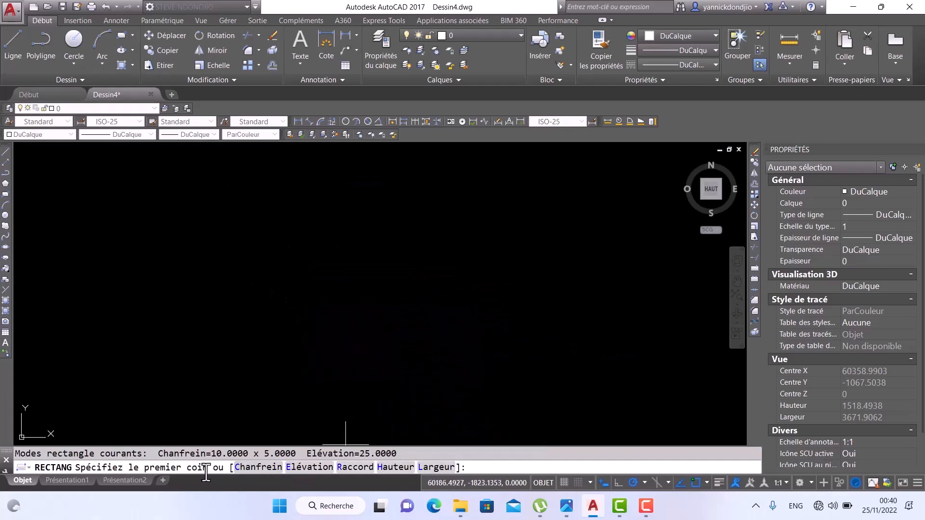
left_click(355, 468)
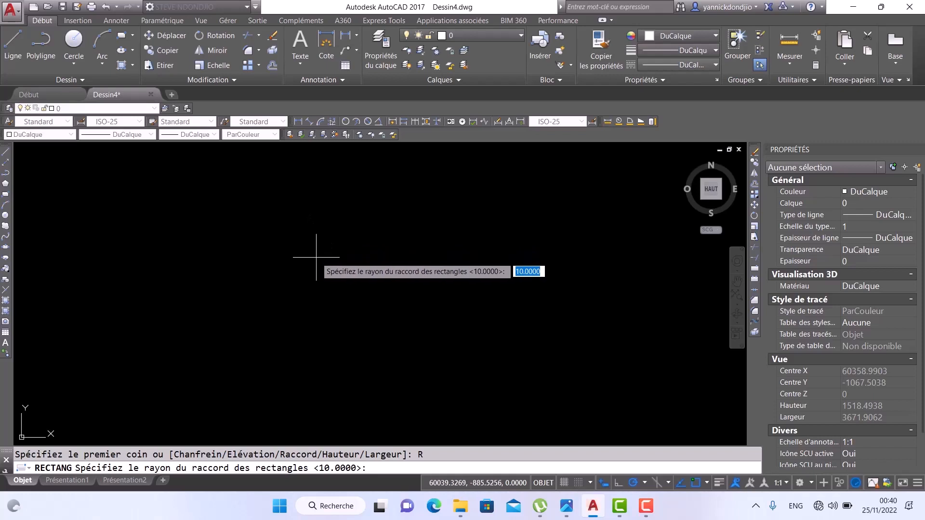
type("5")
key("Return")
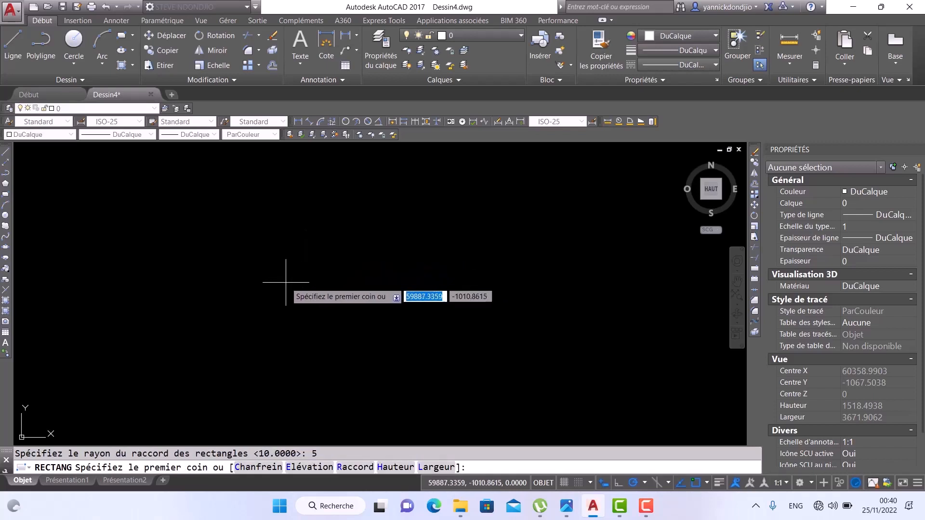
left_click(264, 306)
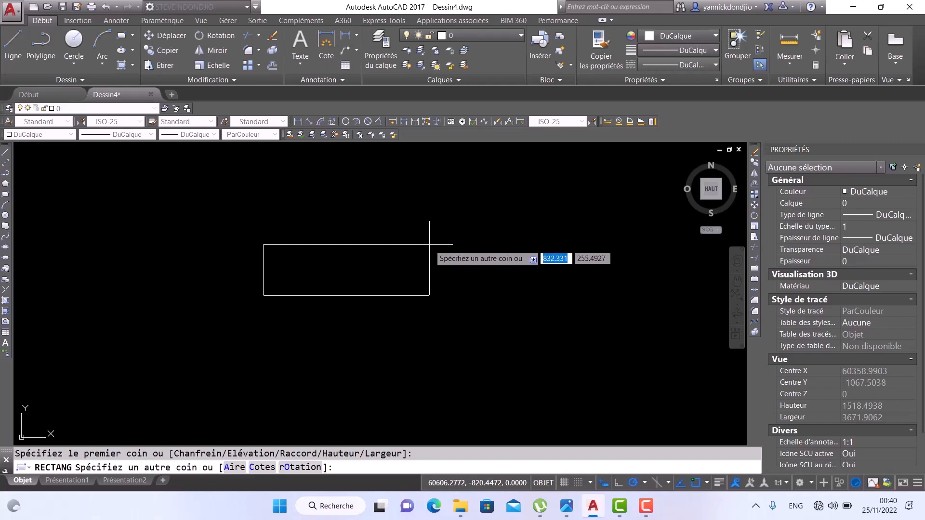
type("100")
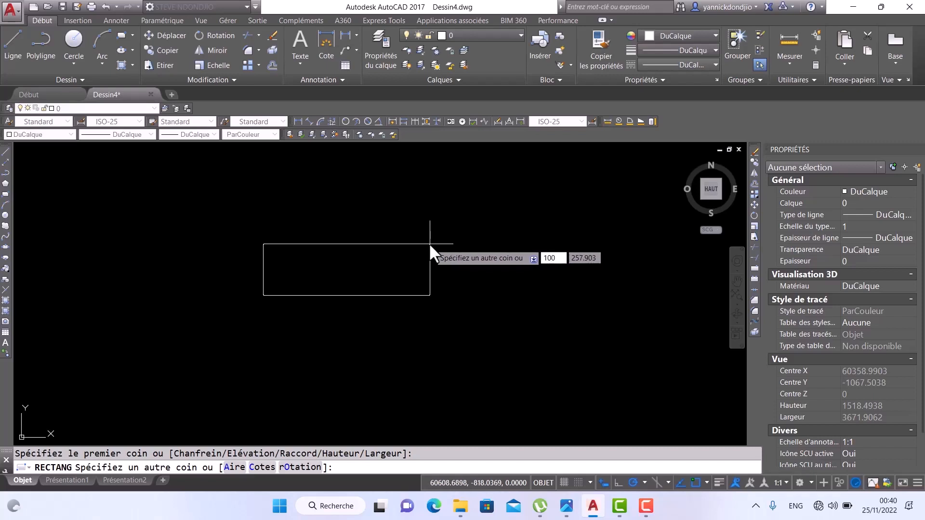
key("Tab")
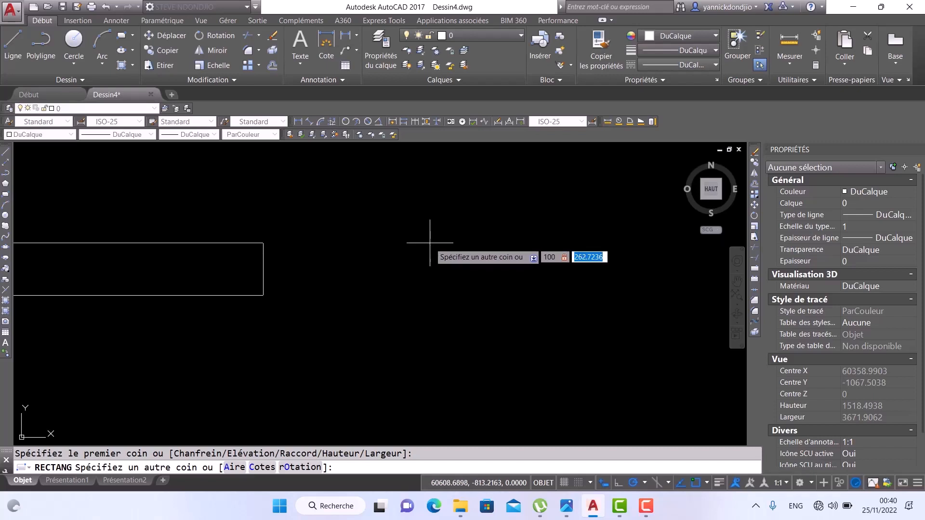
type("50")
key("Return")
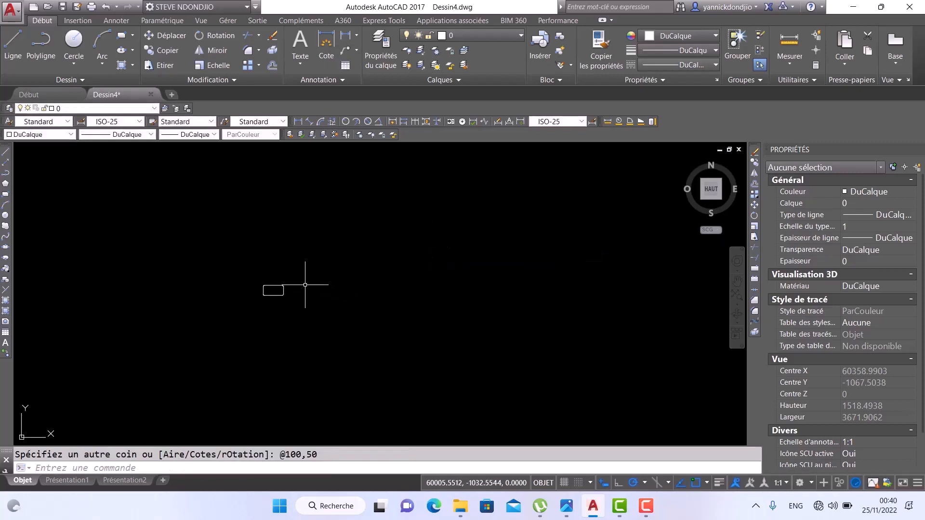
- Dimension the radius of the rectangle's upper-left rounded corner, placing the dimension outside the corner
scroll(270, 289, "up", 12)
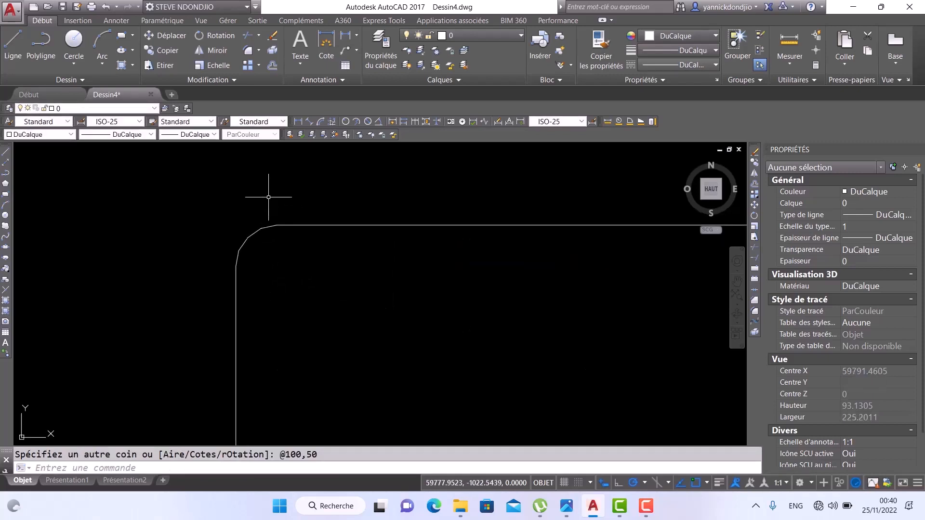
scroll(249, 232, "down", 2)
scroll(249, 231, "down", 4)
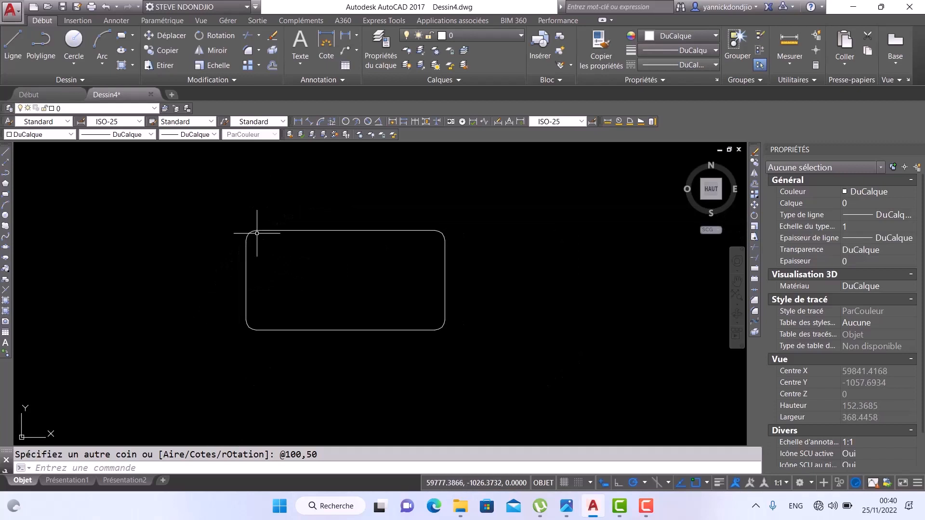
left_click(356, 36)
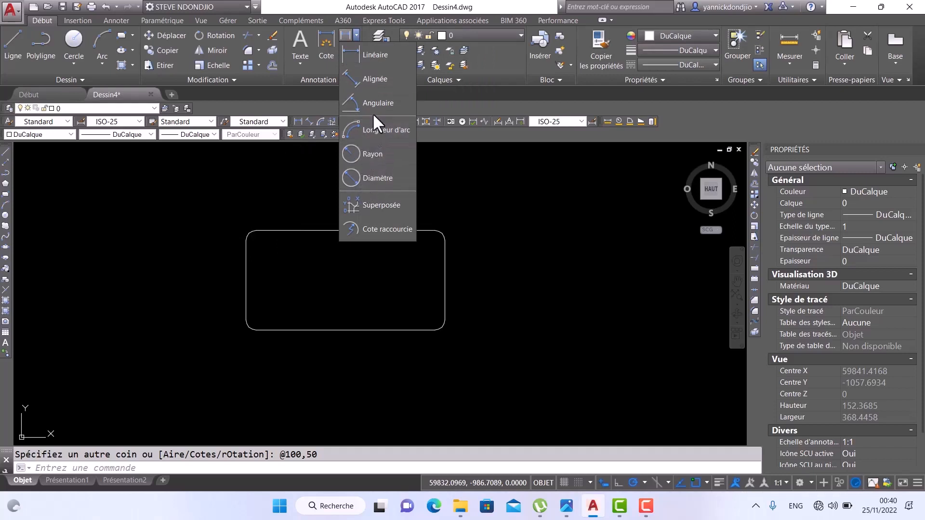
left_click(375, 154)
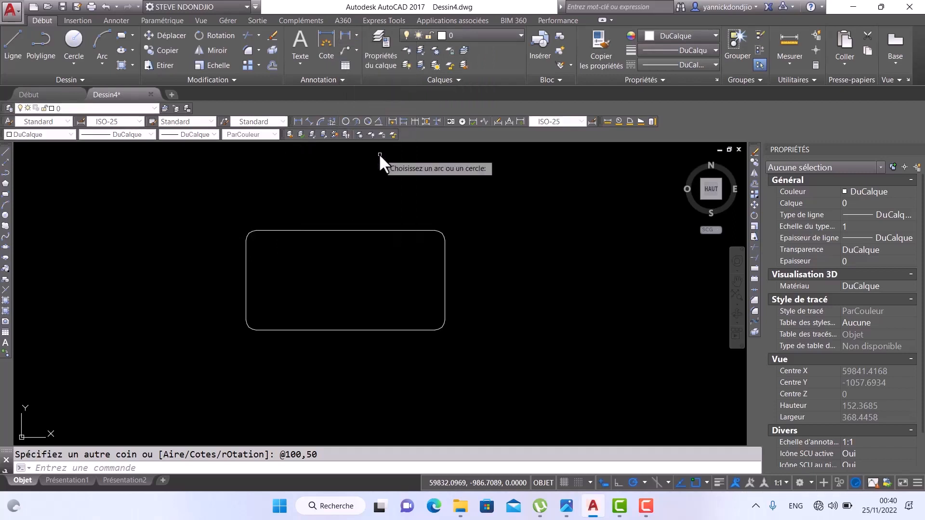
left_click(246, 236)
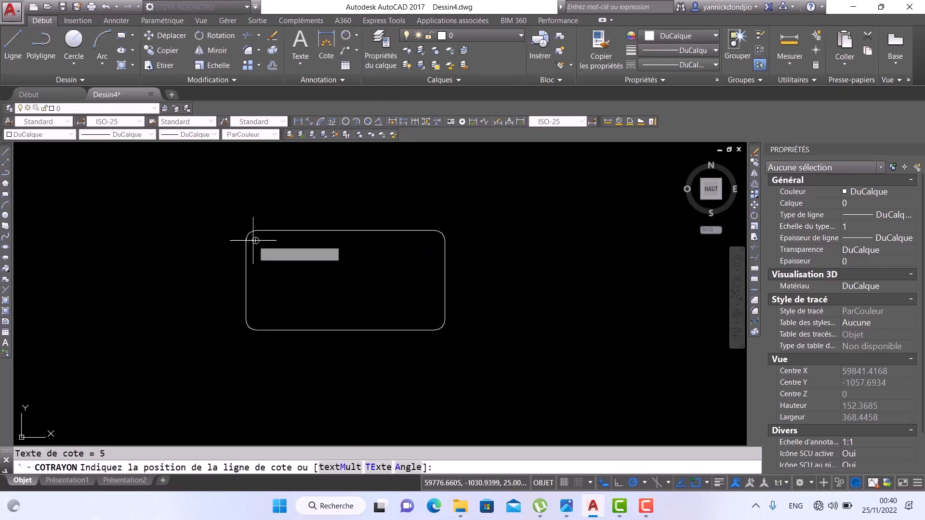
scroll(244, 231, "up", 5)
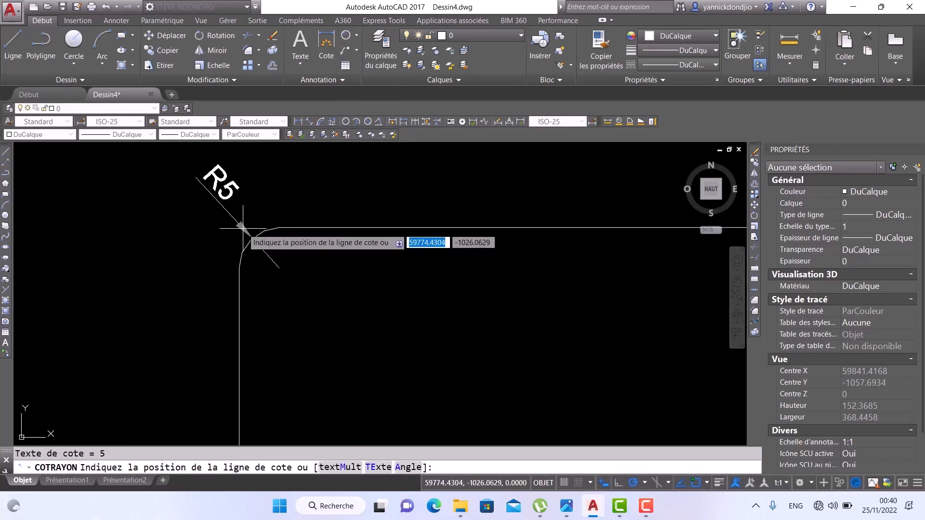
left_click(243, 229)
scroll(234, 269, "down", 5)
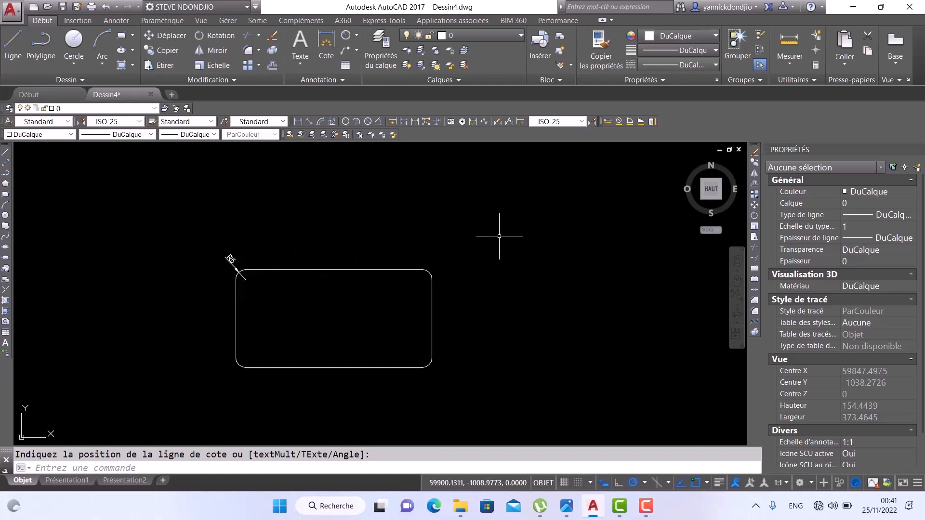
- Check the Hauteur method on the 4.png slide and return to the AutoCAD drawing
left_click(567, 510)
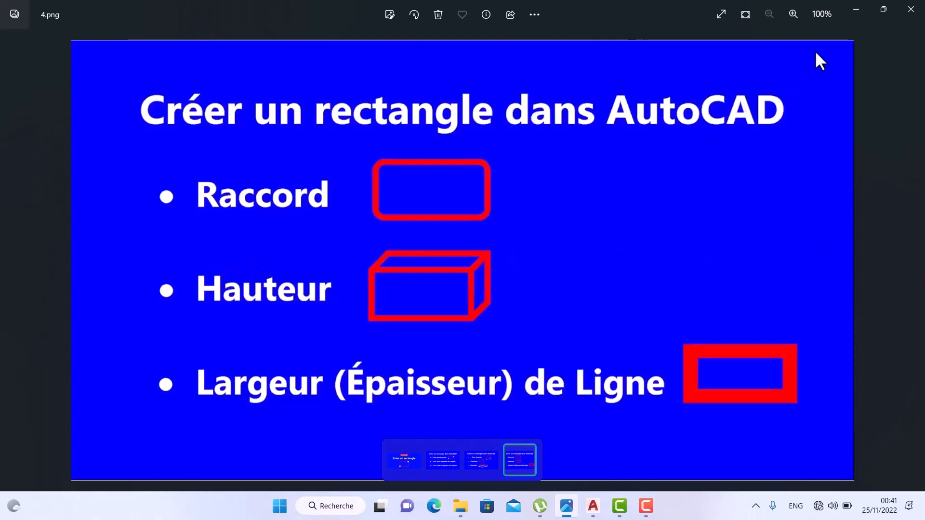
left_click(848, 9)
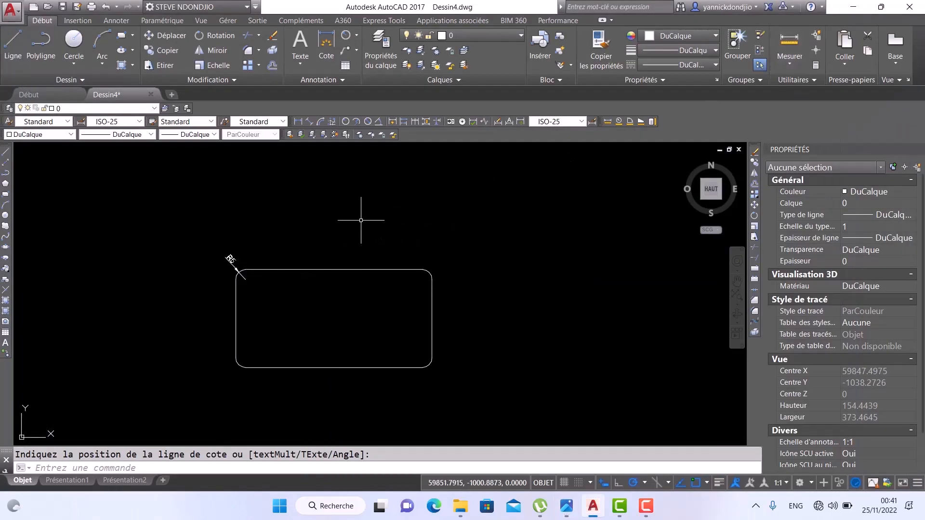
- Draw a 100 by 50 rectangle with the Height (Hauteur) option set to 30, beside the dimensioned rounded rectangle
scroll(357, 250, "up", 2)
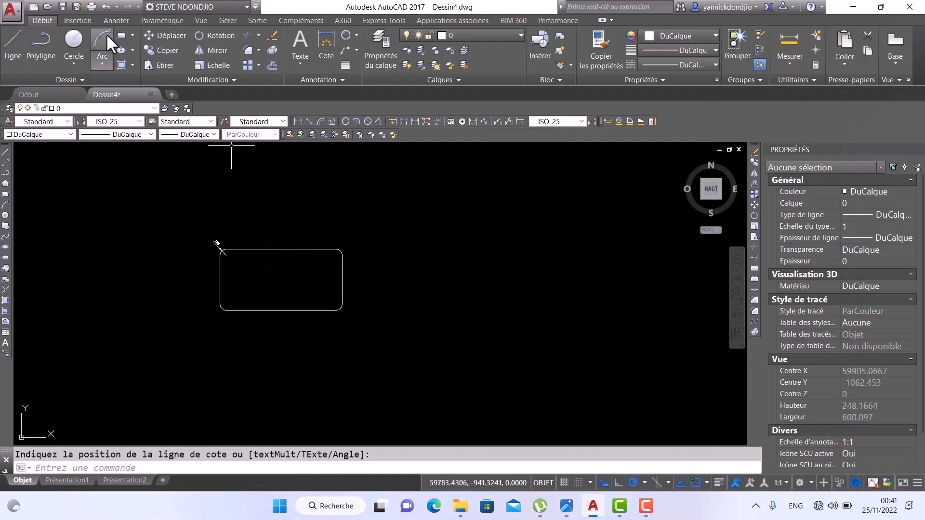
left_click(121, 36)
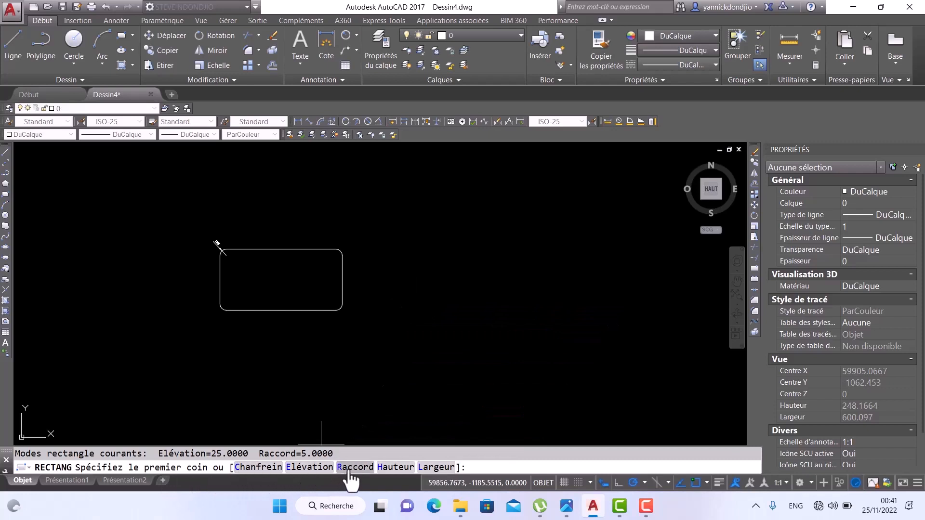
left_click(391, 468)
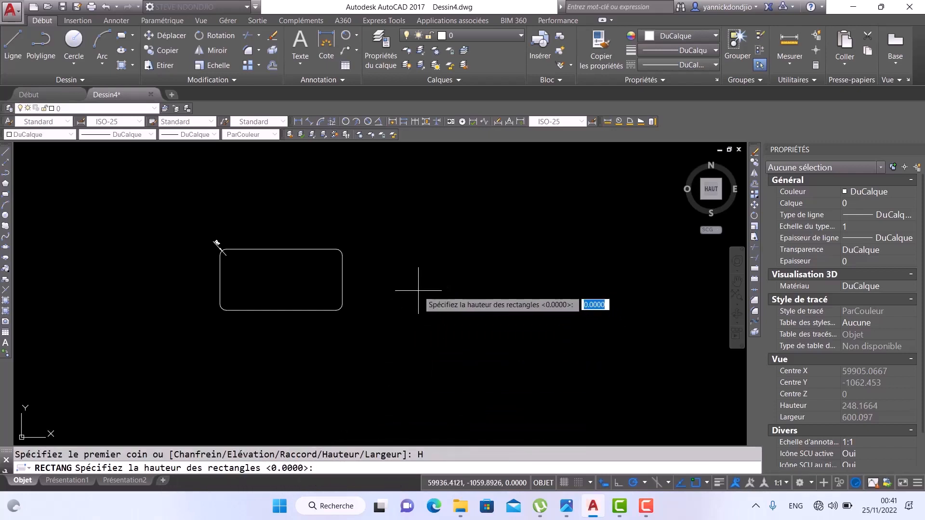
key("BackSpace")
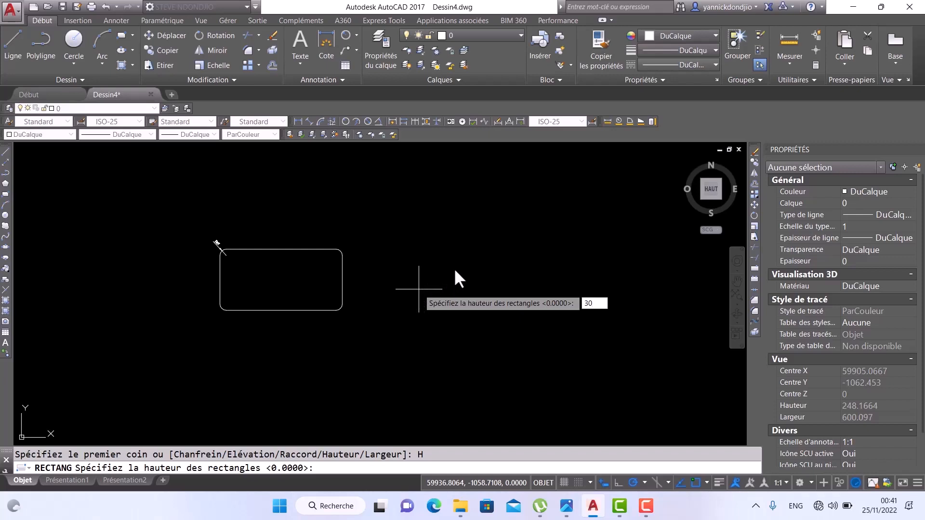
key("Return")
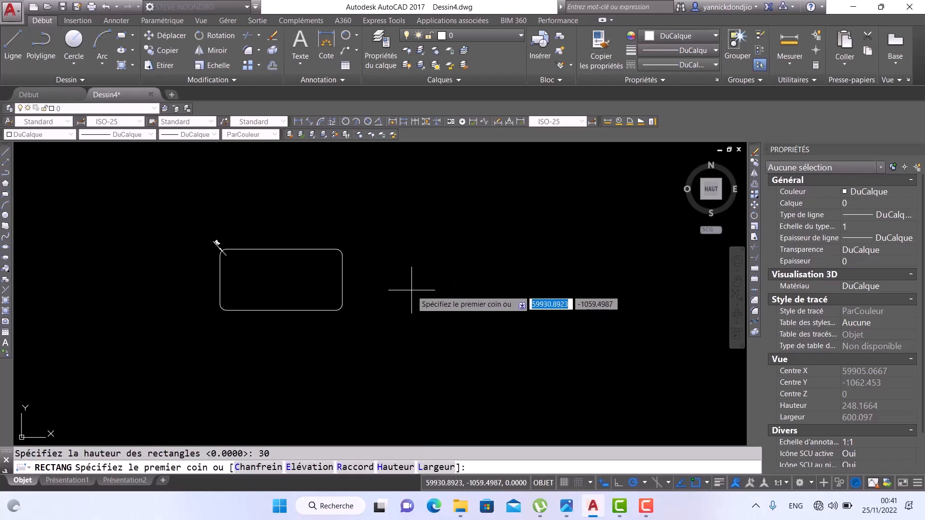
left_click(406, 309)
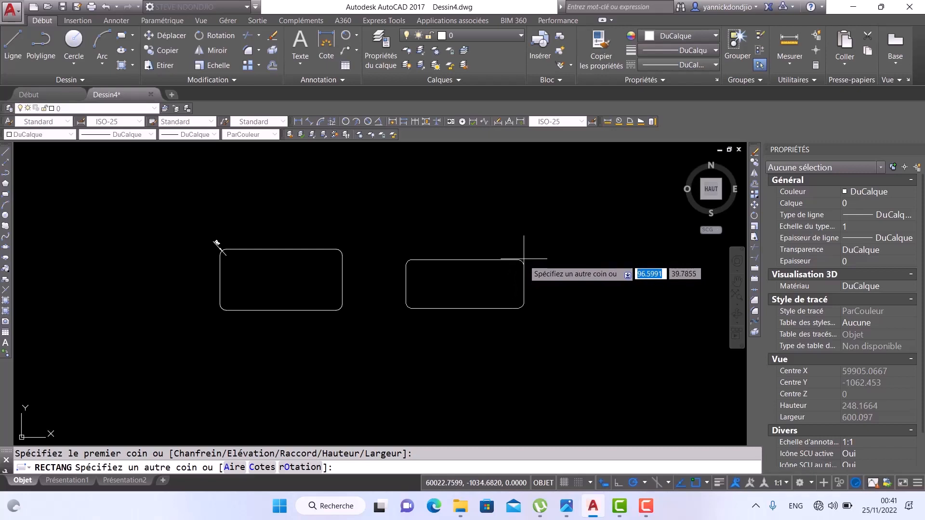
type("100")
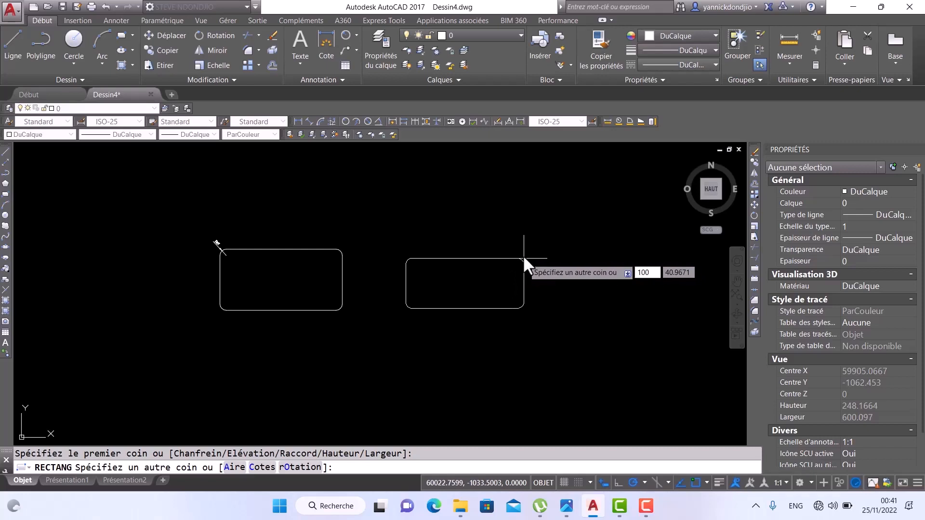
key("Tab")
type("5")
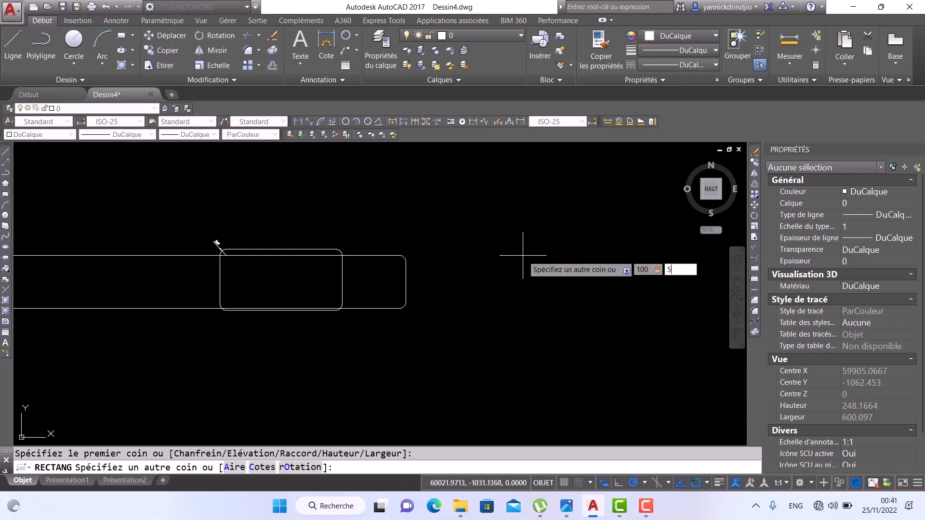
key("Return")
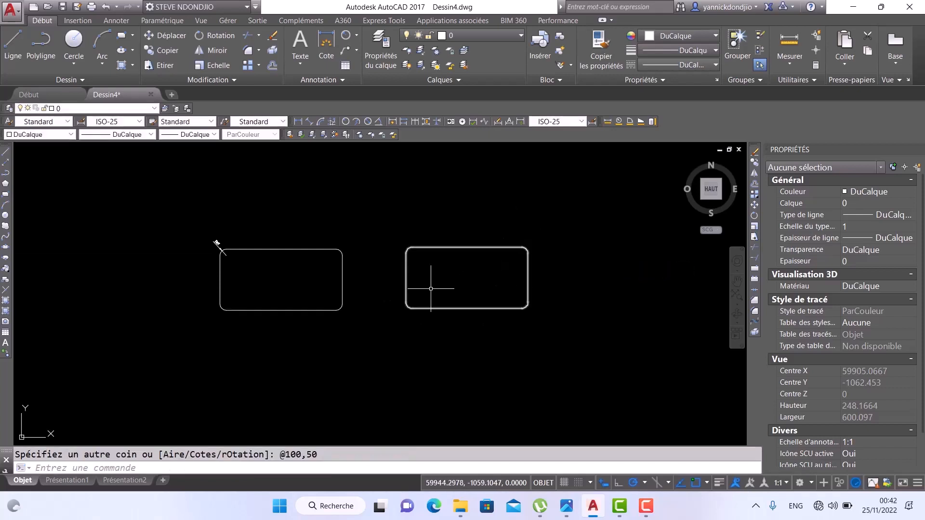
- Switch to an isometric view and examine the rectangle drawn with the Height option in 3D
left_click(701, 201)
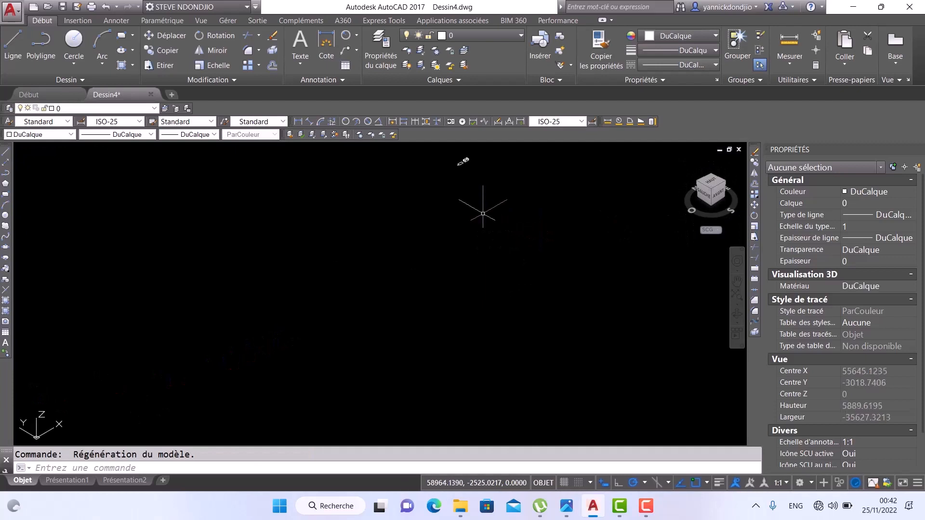
scroll(462, 159, "down", 3)
scroll(464, 268, "up", 5)
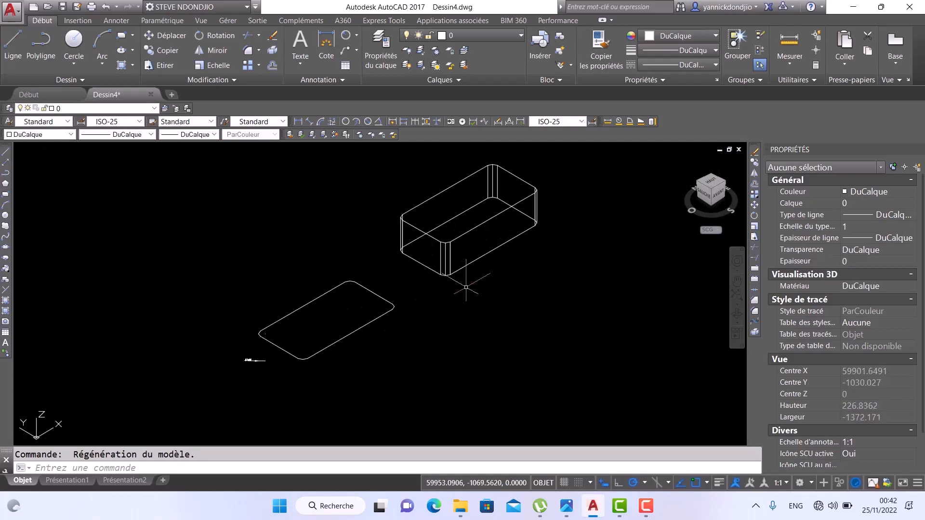
scroll(423, 318, "down", 2)
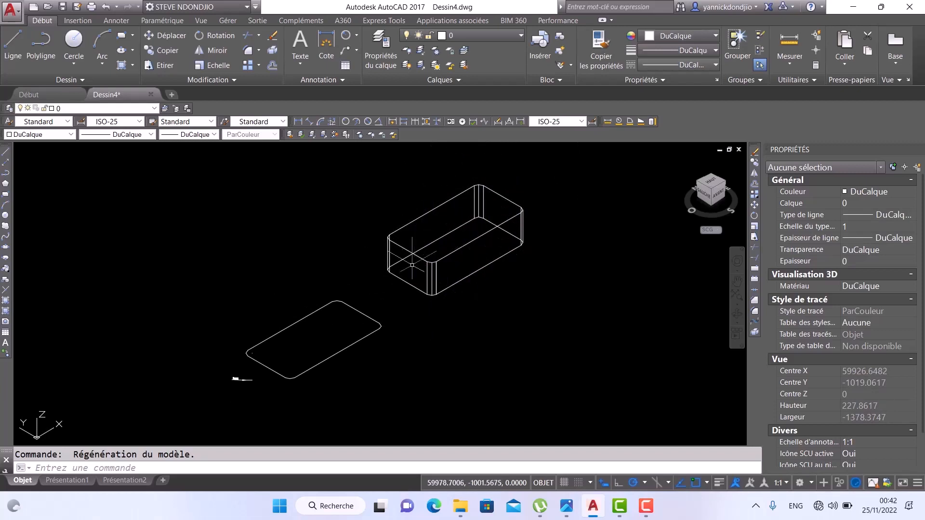
scroll(469, 229, "up", 2)
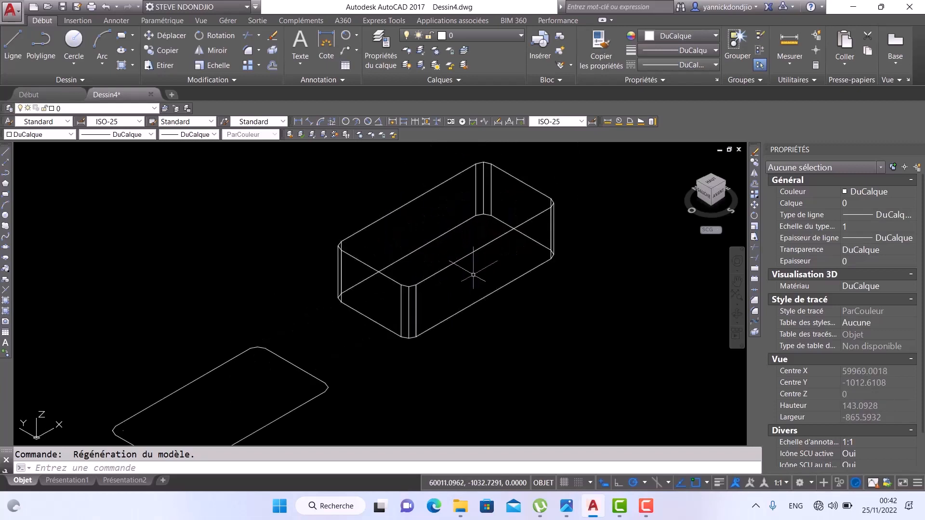
scroll(472, 275, "down", 2)
scroll(826, 341, "down", 2)
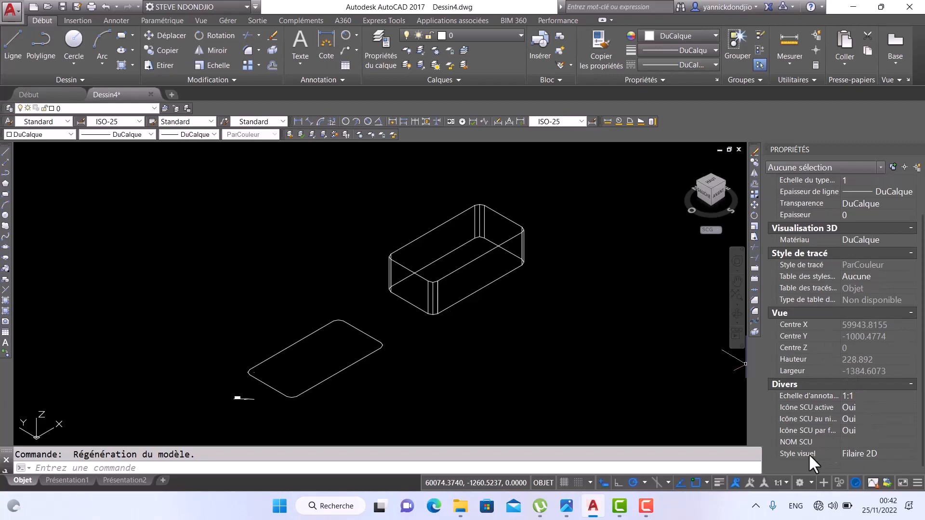
- Look through the available visual styles and return the drawing to the top view
left_click(892, 452)
left_click(911, 453)
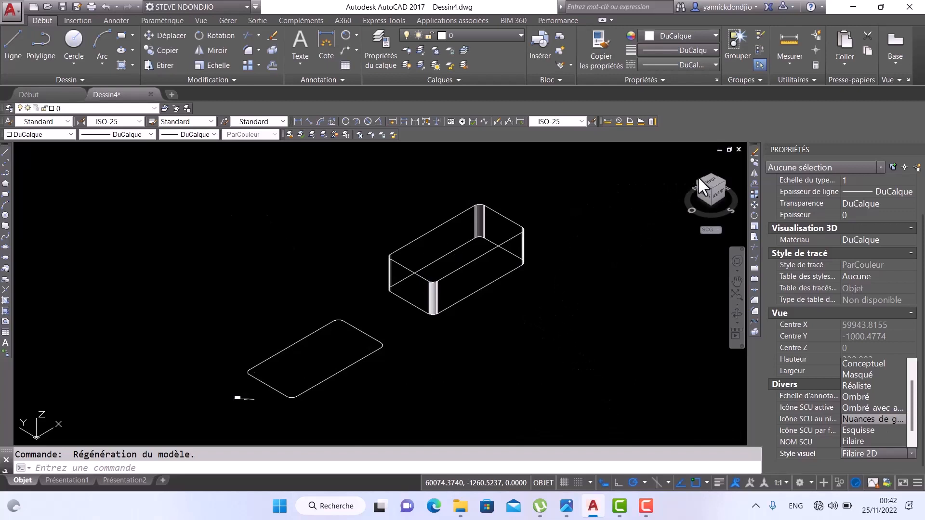
left_click(711, 180)
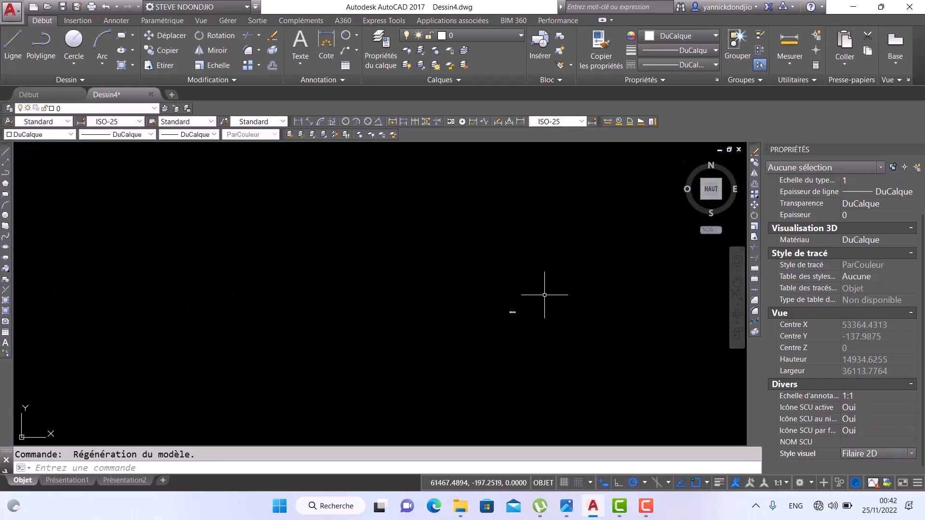
scroll(527, 314, "up", 2)
- Check the Largeur (Épaisseur) de Ligne method on the 4.png slide and return to the AutoCAD drawing
left_click(564, 508)
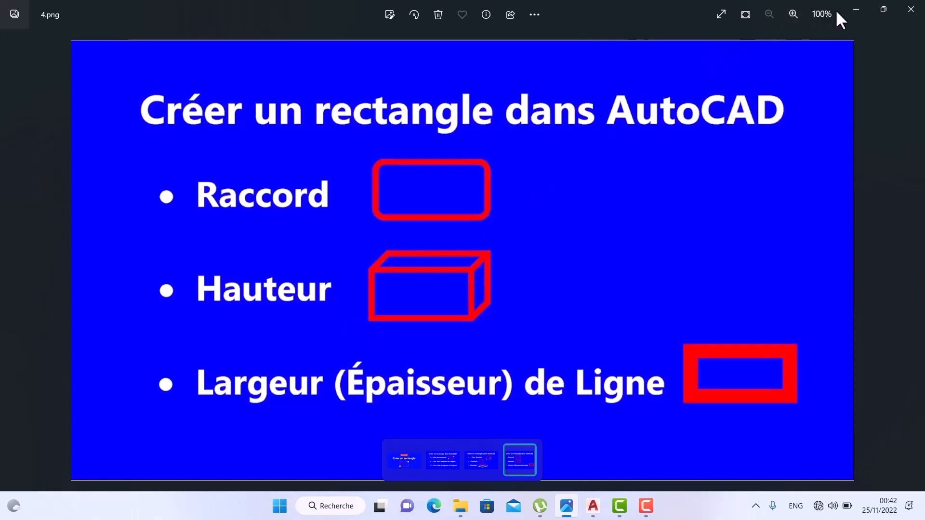
left_click(853, 12)
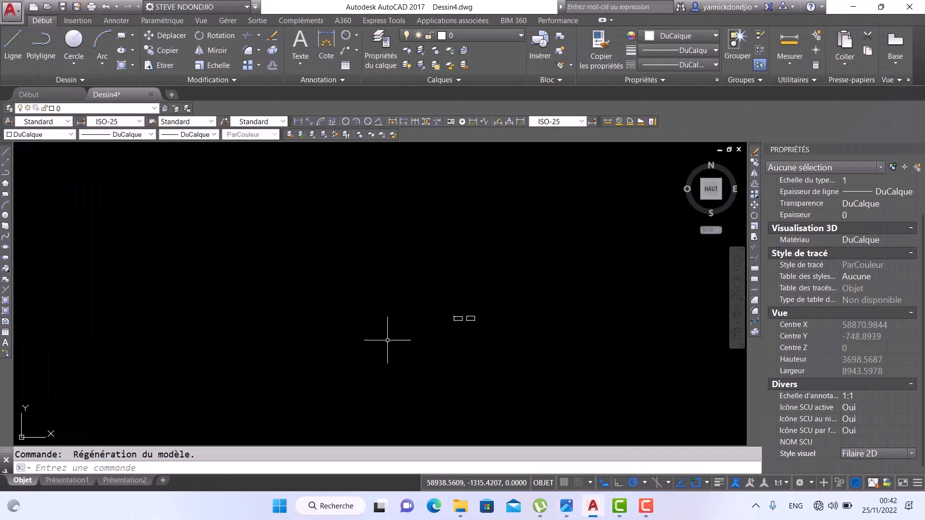
- Draw a 100 by 50 rectangle with the Line Width (Largeur) option set to 1, in the empty area left of the existing rectangles
scroll(429, 310, "up", 5)
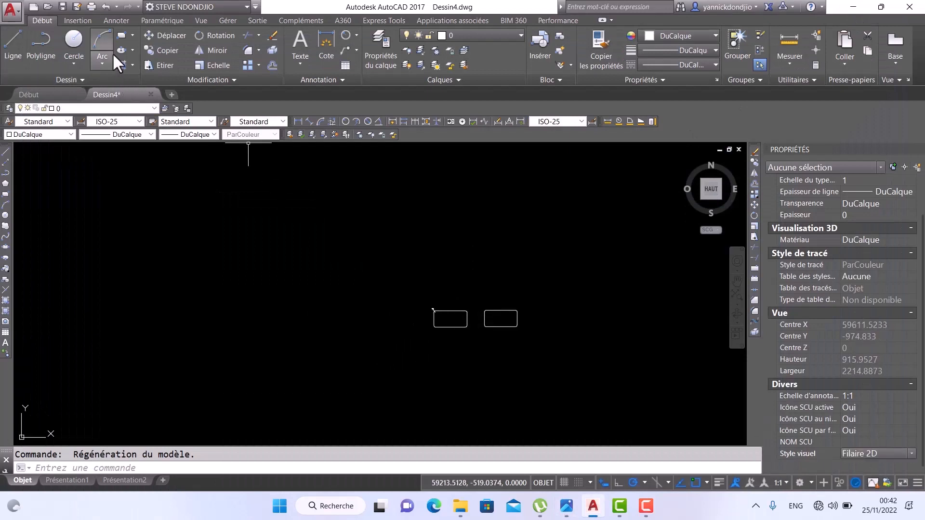
left_click(118, 34)
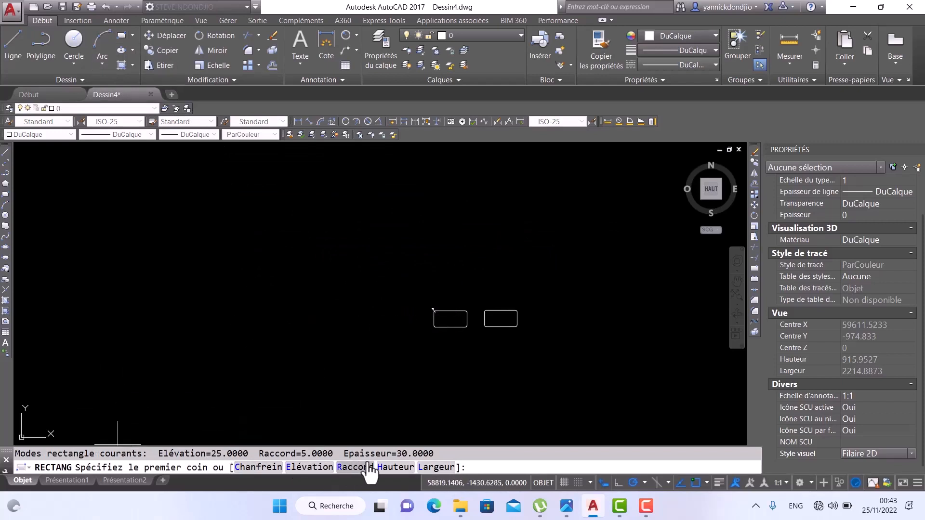
left_click(436, 467)
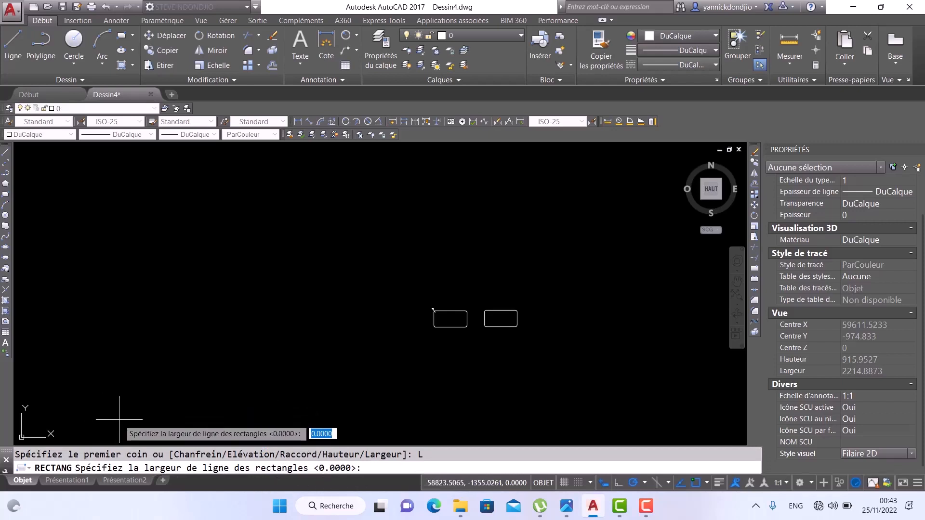
type("1")
key("Return")
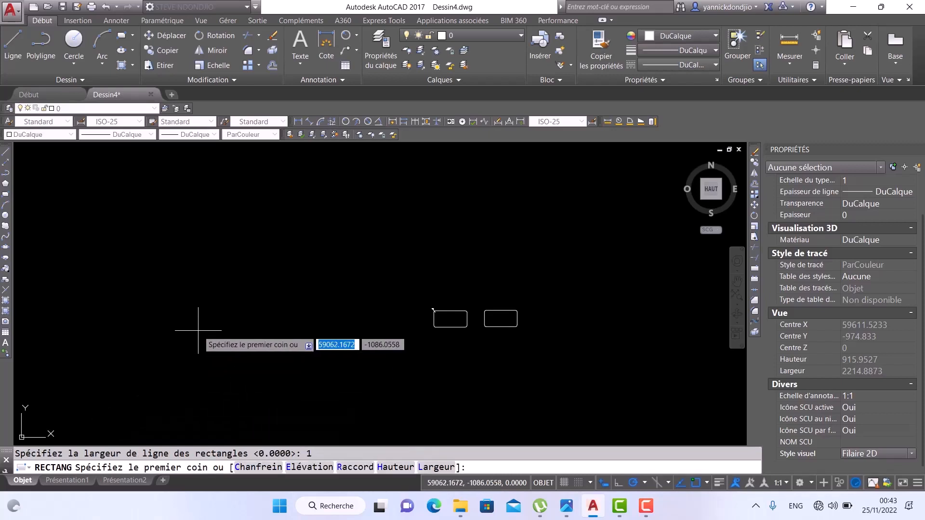
left_click(181, 331)
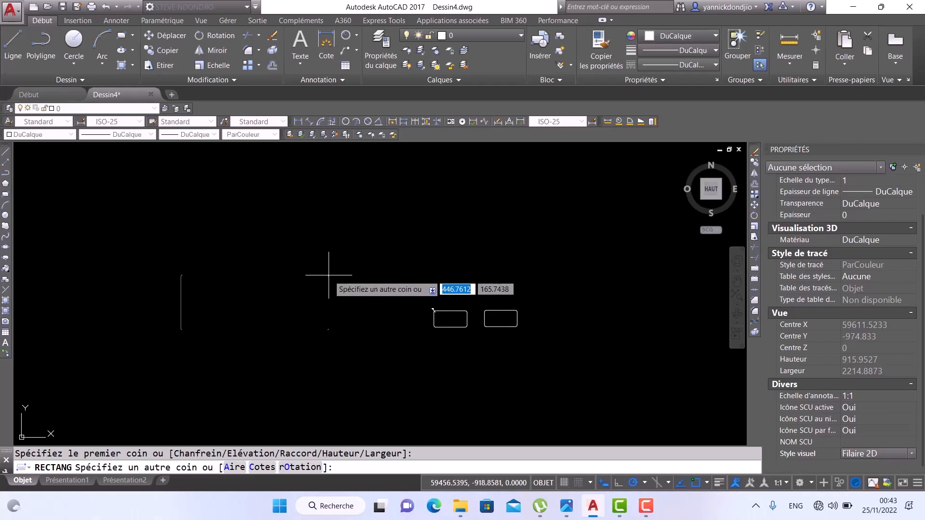
type("100")
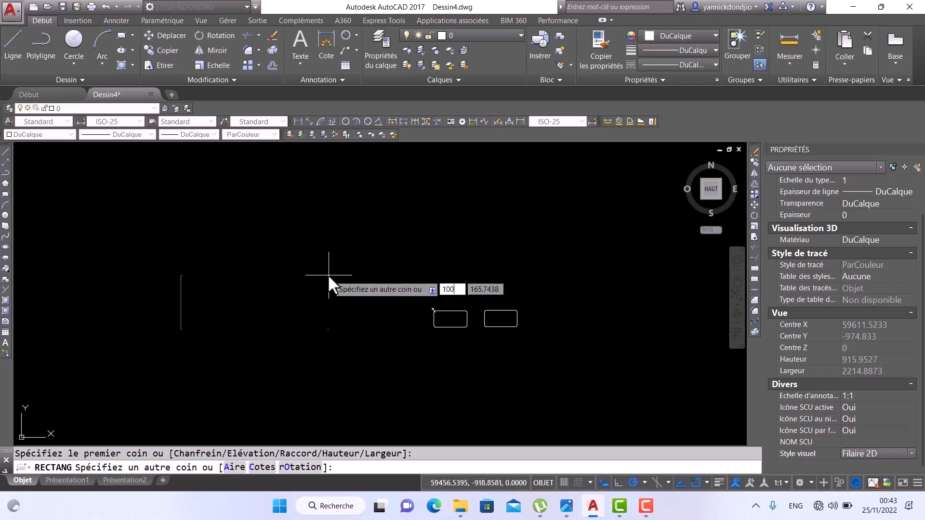
key("Tab")
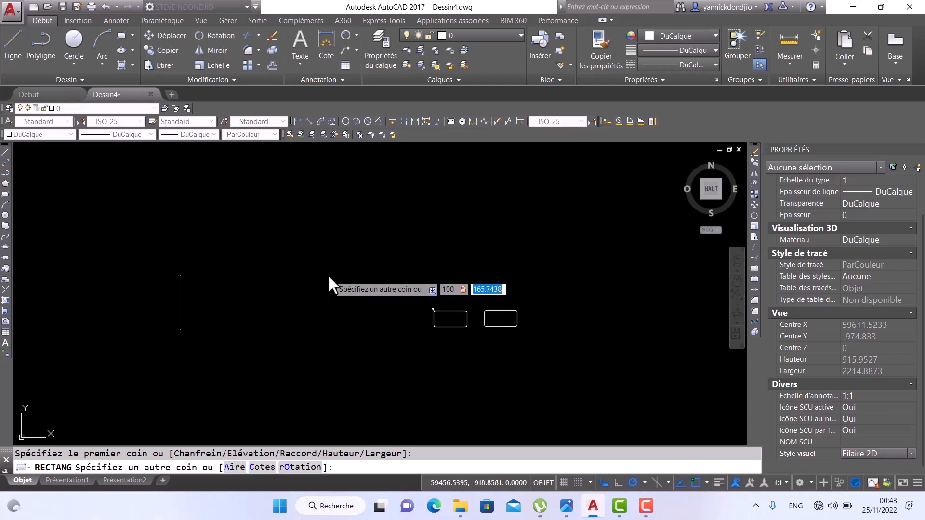
type("50")
key("Return")
scroll(174, 316, "up", 10)
scroll(247, 248, "up", 2)
scroll(256, 239, "down", 4)
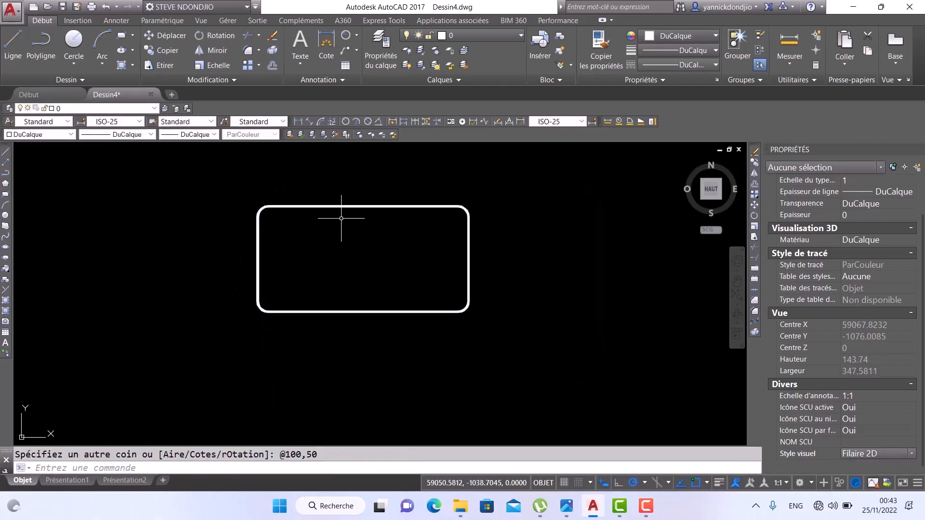
- Examine the line width of the thick-outlined rectangle in its properties, and deselect it
left_click(295, 208)
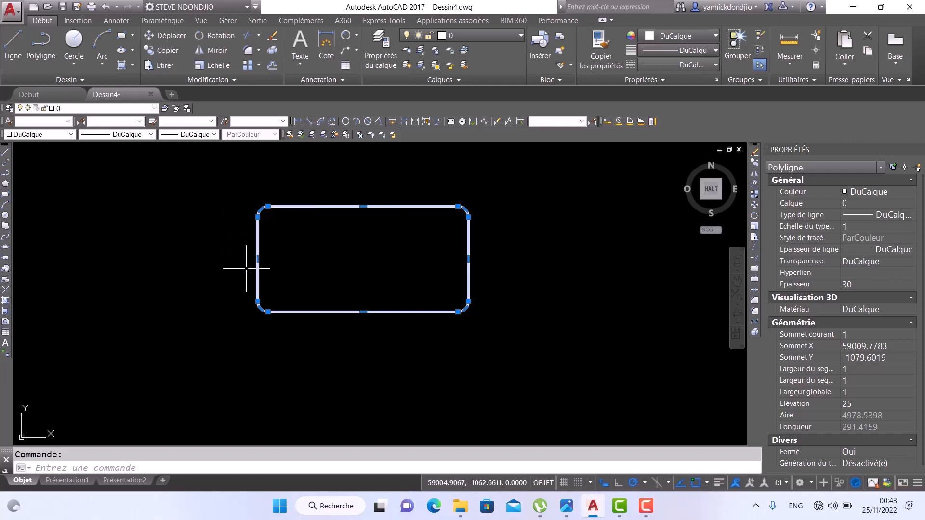
key("Escape")
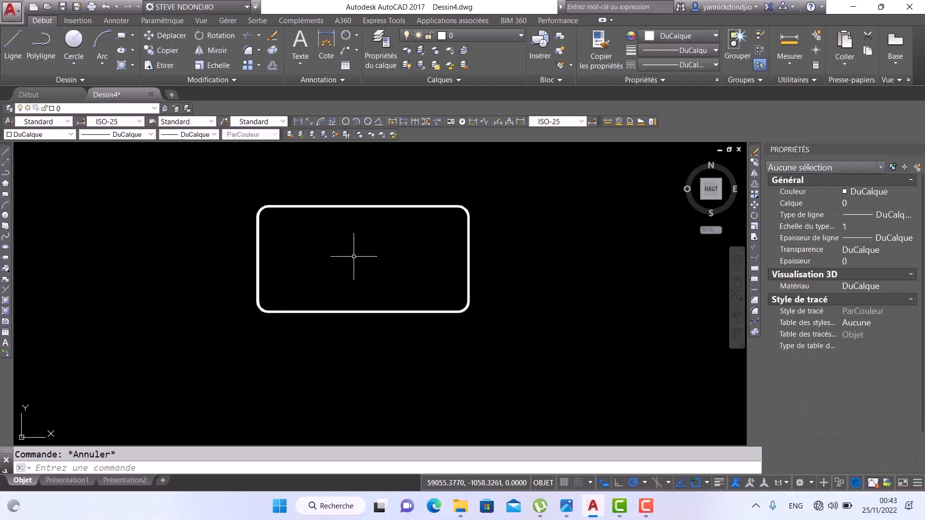
scroll(387, 268, "down", 1)
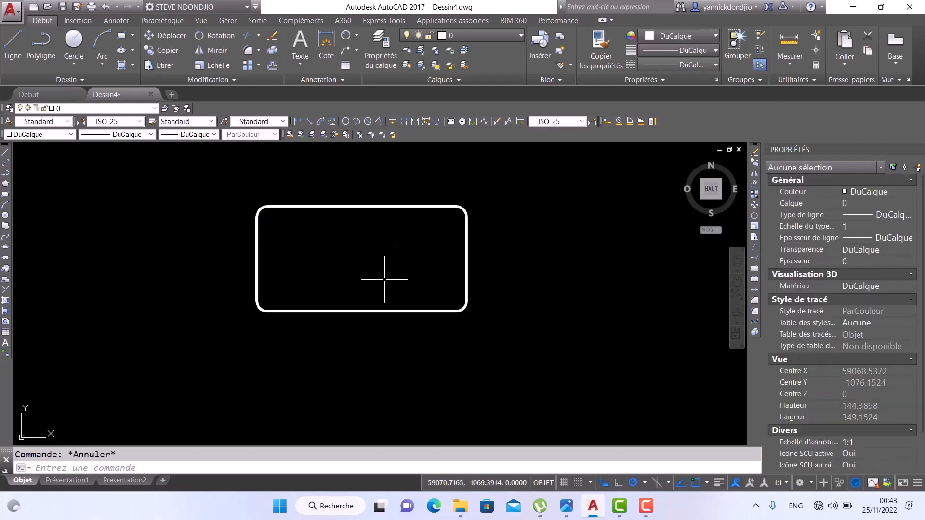
scroll(477, 144, "down", 2)
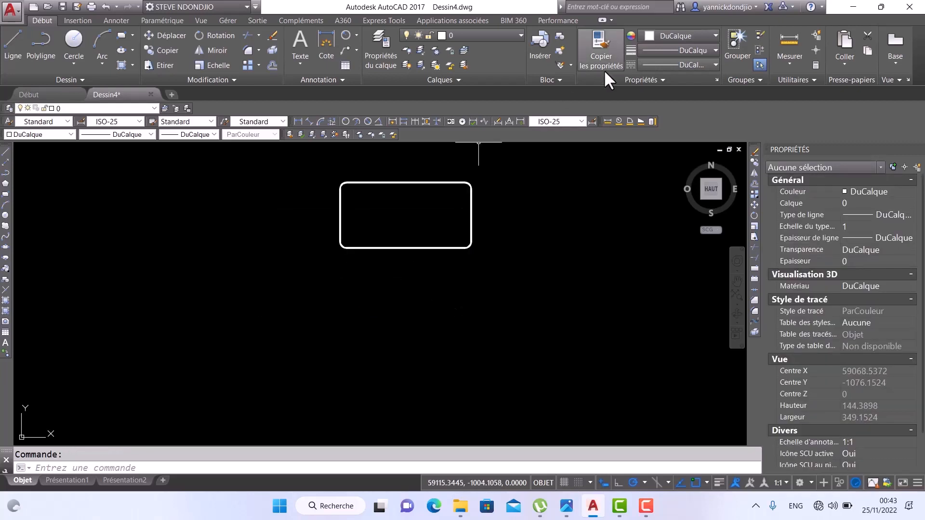
scroll(484, 280, "down", 4)
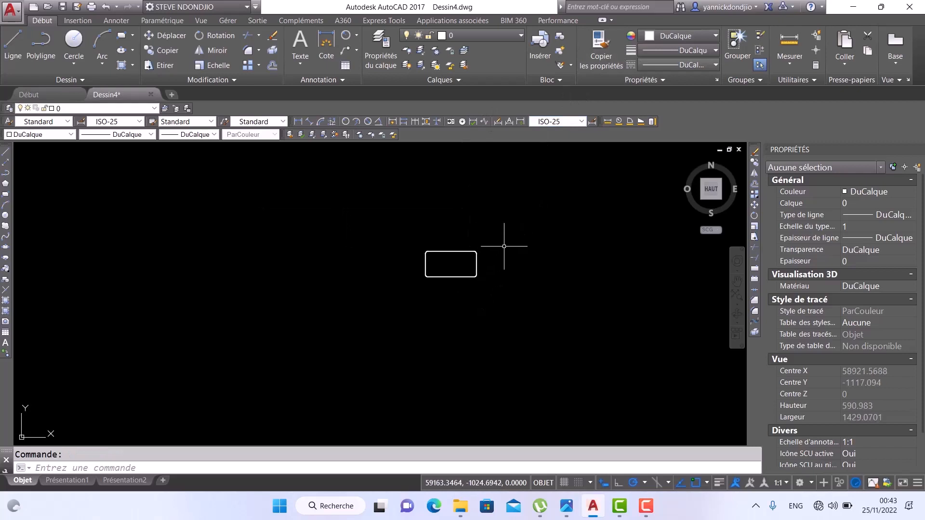